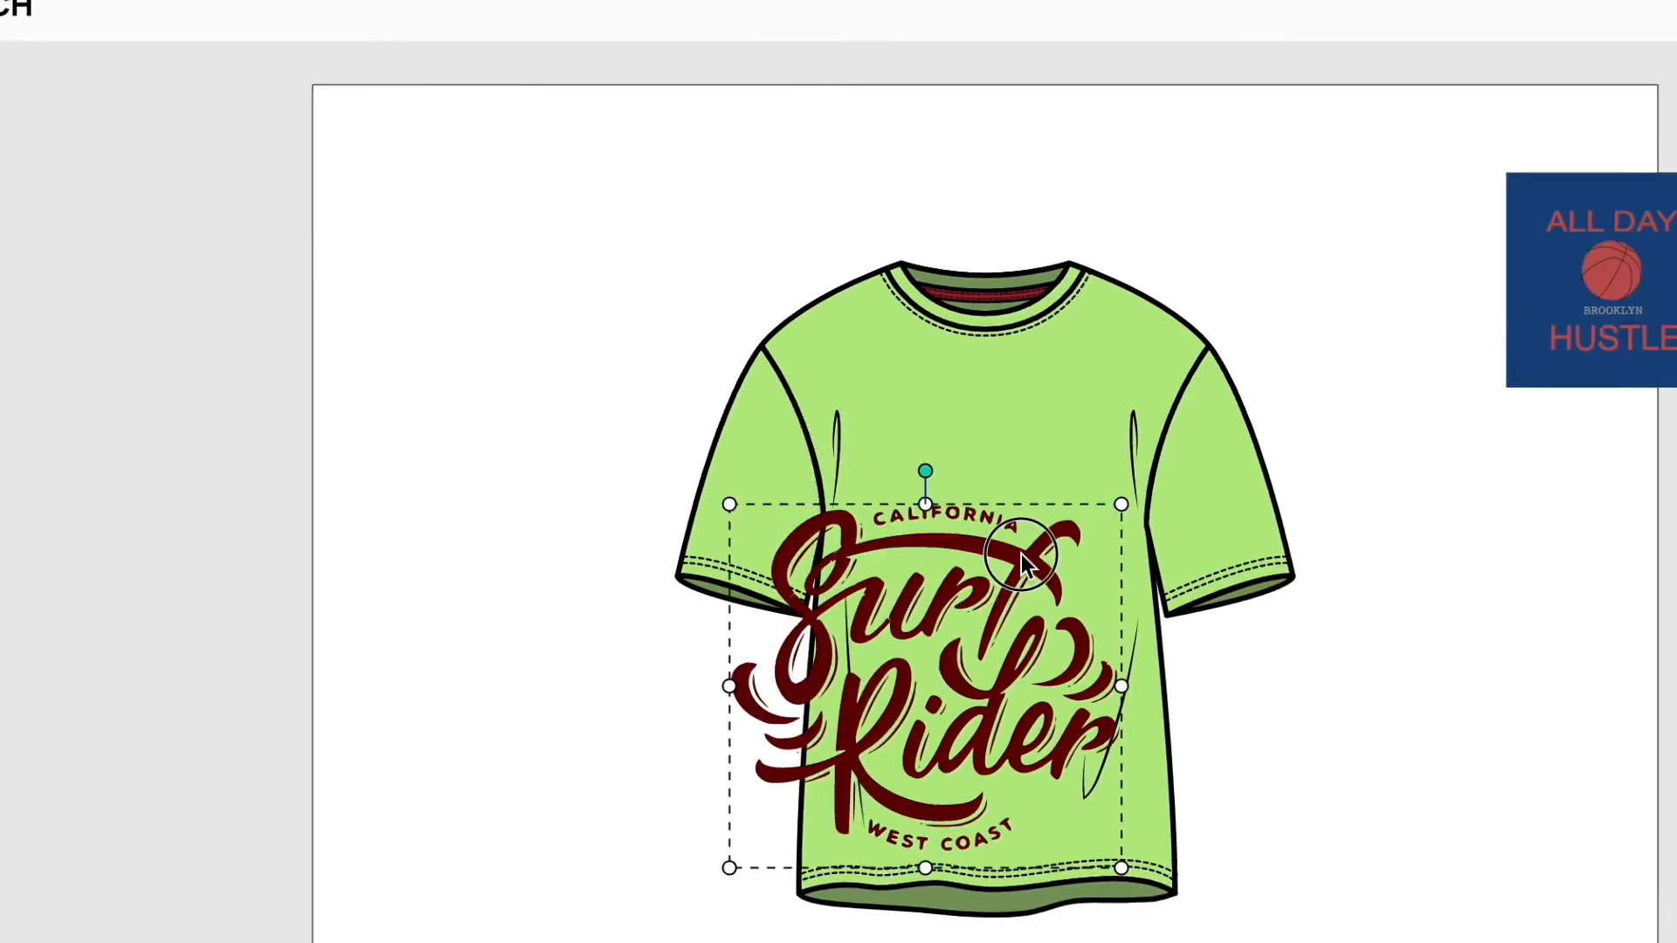
{"action": "left_click_drag", "start_coordinate": [1020, 554], "coordinate": [1193, 676]}
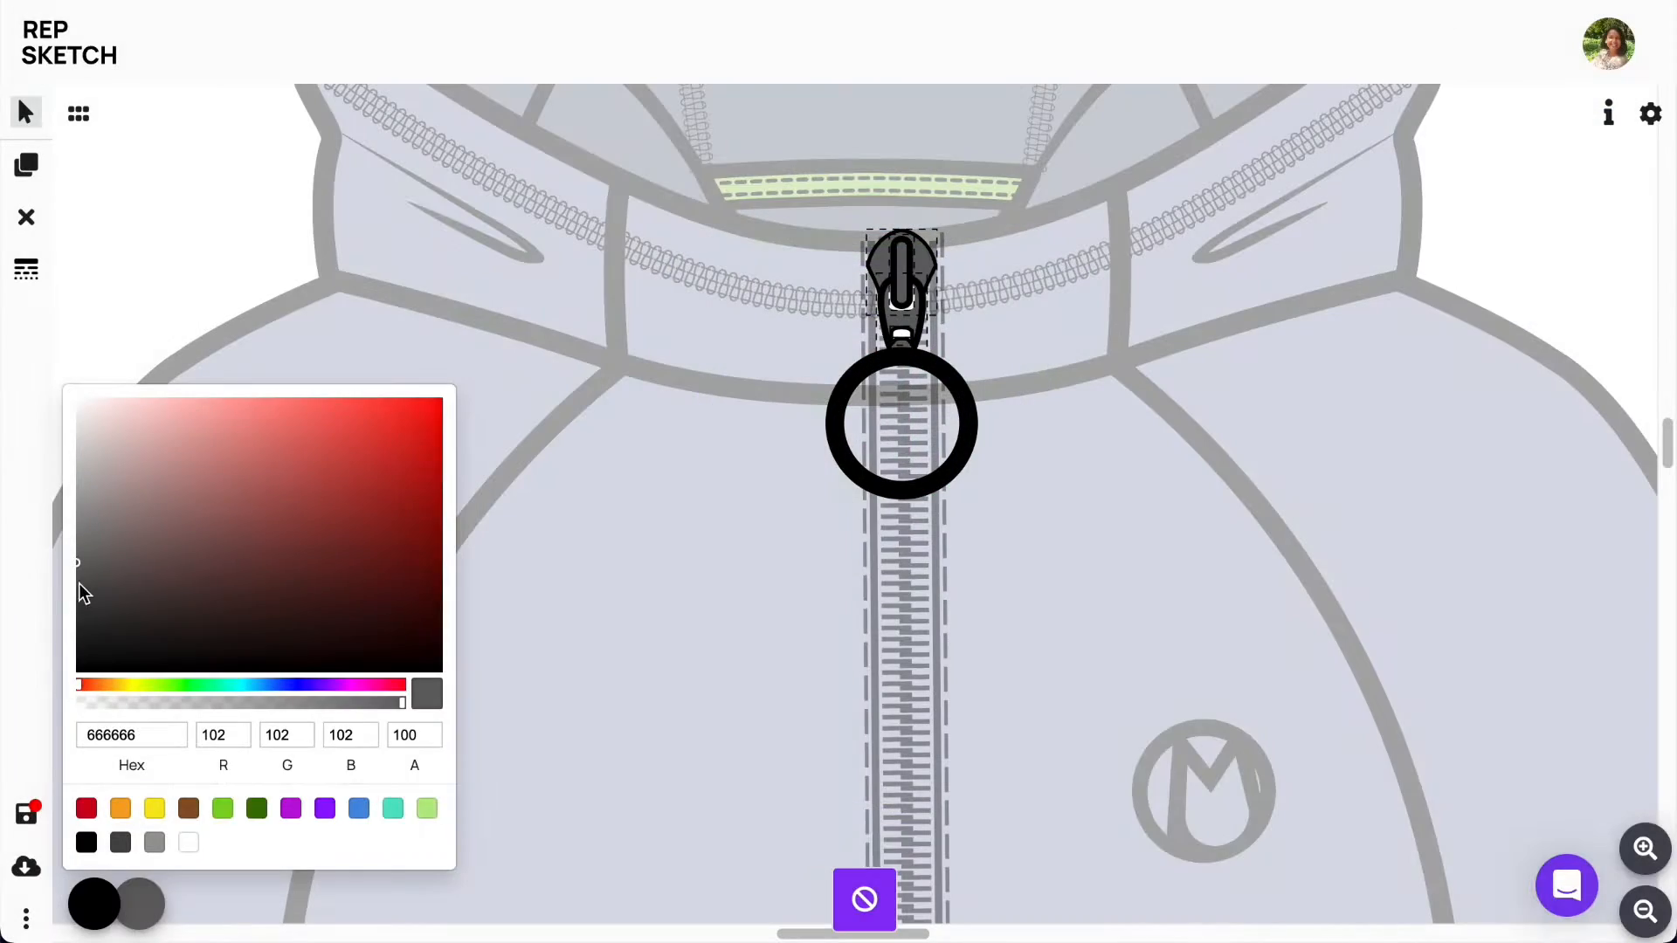
{"action": "left_click_drag", "start_coordinate": [78, 569], "coordinate": [70, 637]}
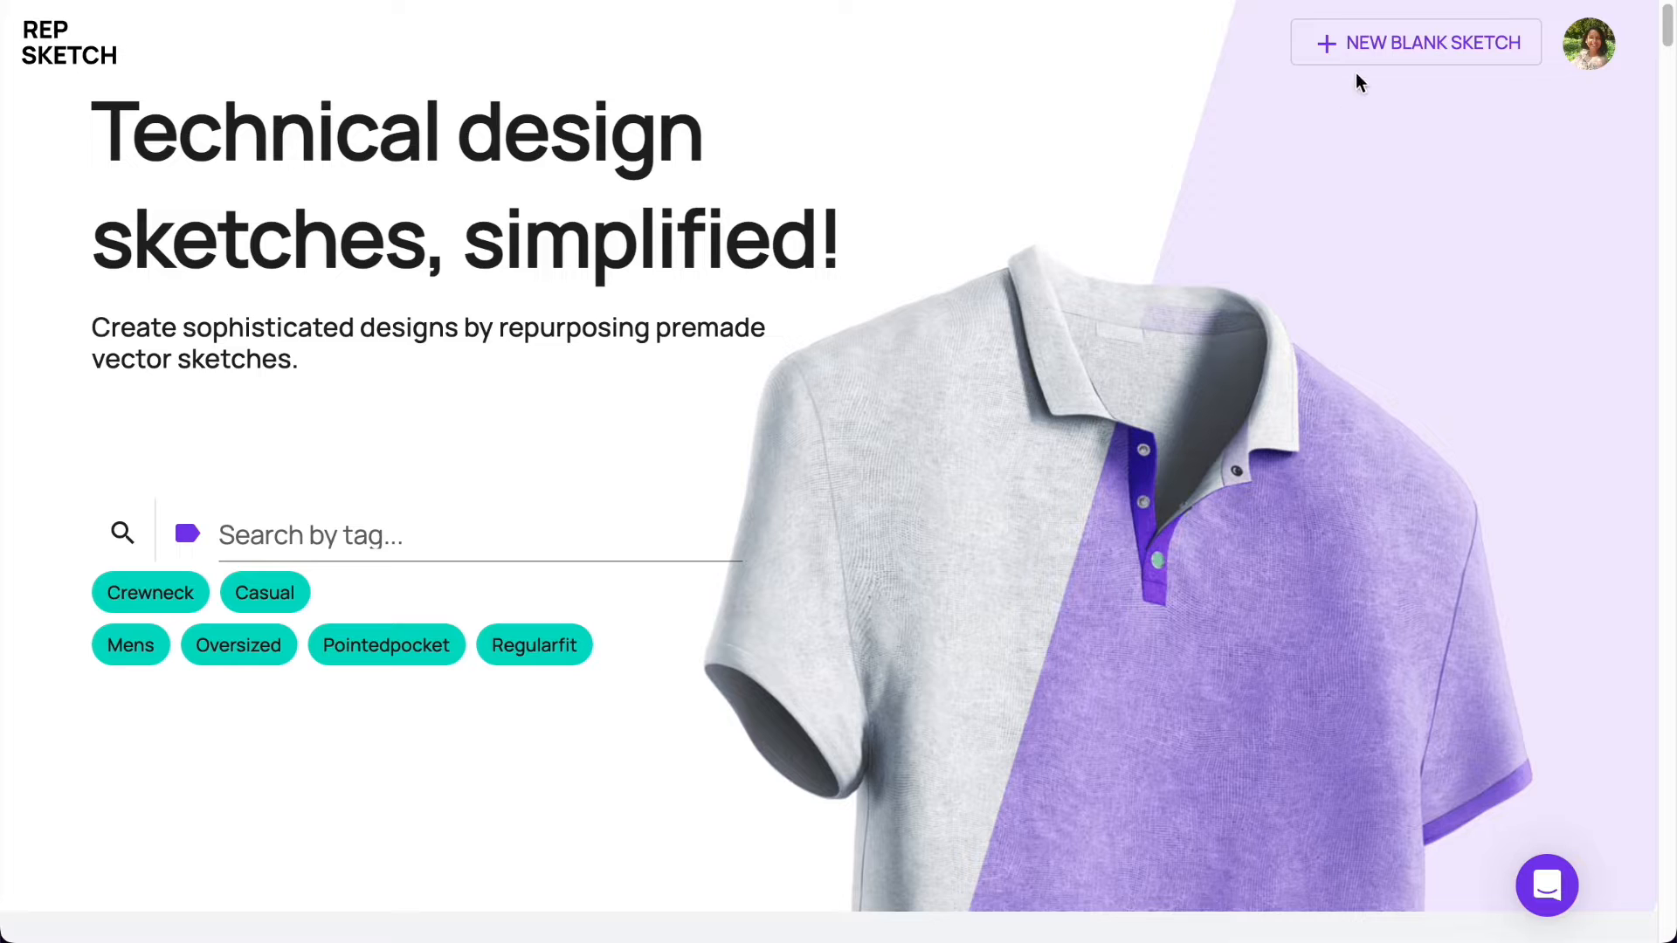
Step: Create a new sketch from the Woman body template and delete its Women caption
{"action": "left_click", "coordinate": [1381, 35]}
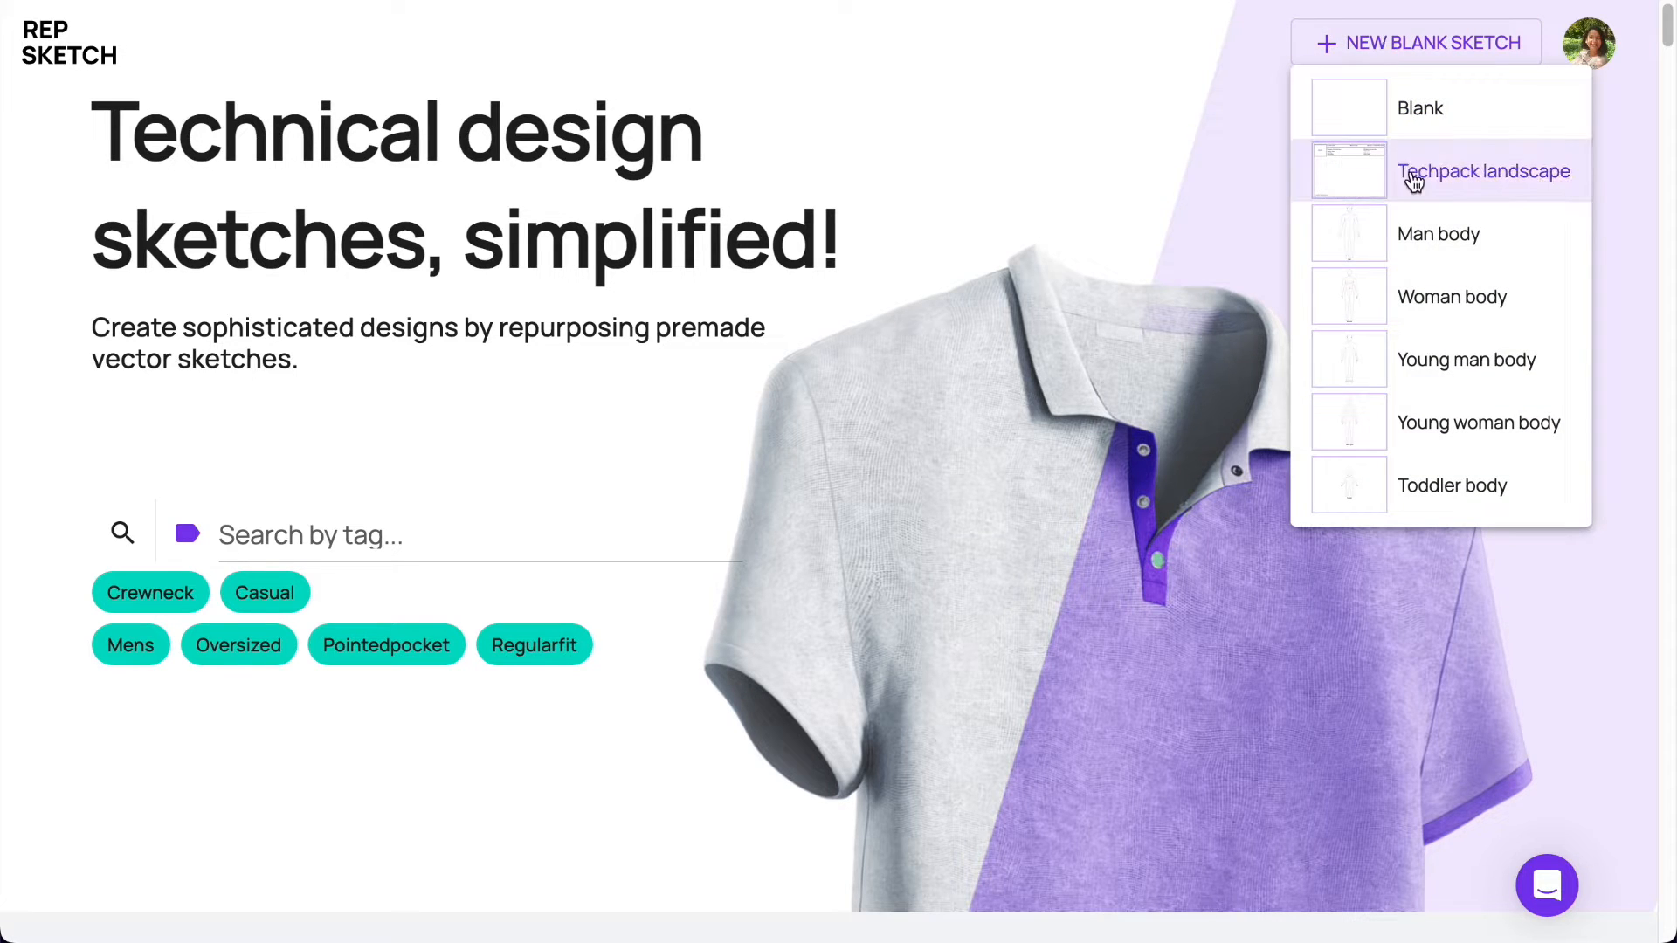
{"action": "left_click", "coordinate": [1429, 299]}
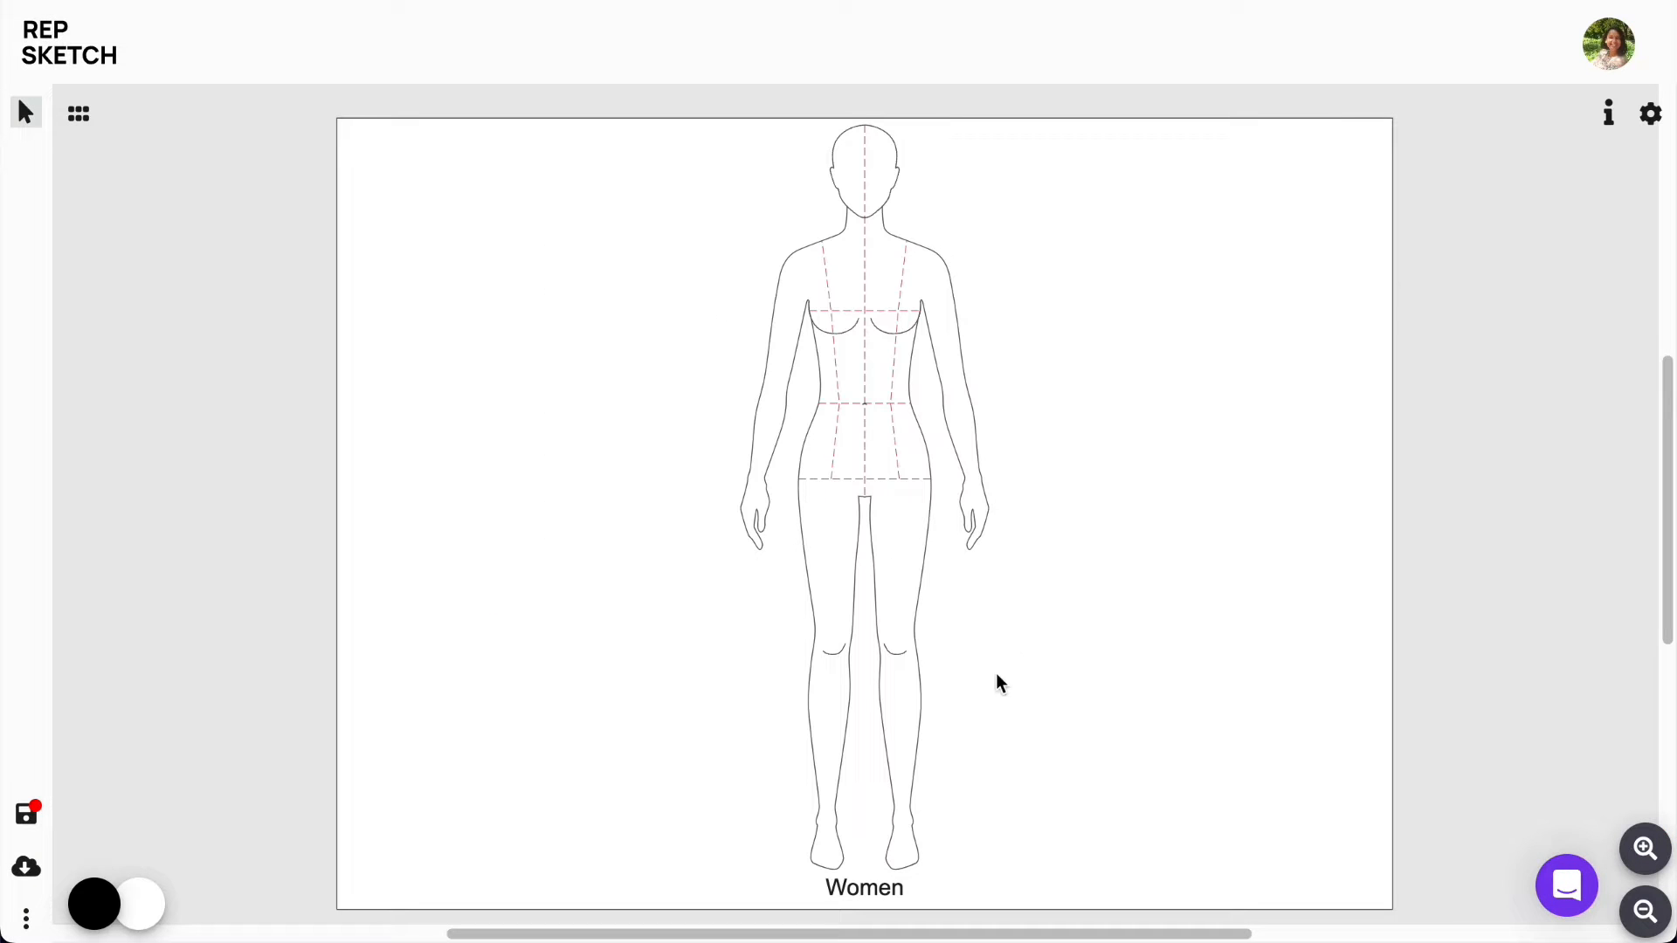
{"action": "left_click", "coordinate": [861, 887]}
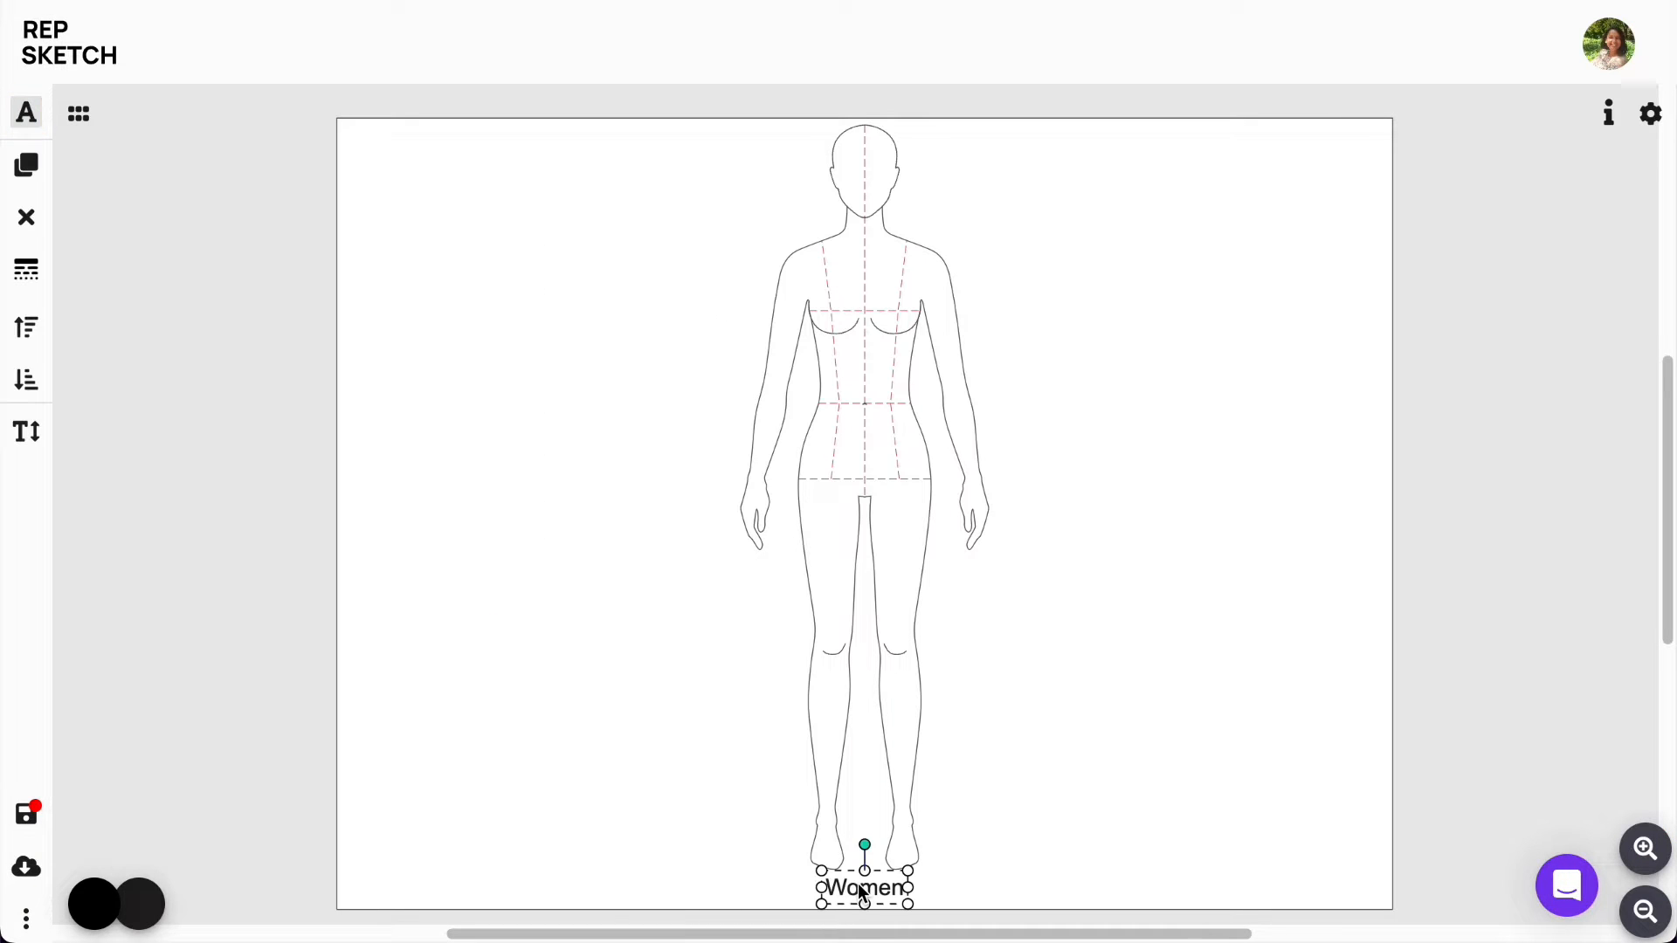
{"action": "key", "text": "Delete"}
Step: Group all parts of the body figure and move the group to the right half of the page
{"action": "mouse_move", "coordinate": [751, 106]}
{"action": "left_mouse_down"}
{"action": "mouse_move", "coordinate": [935, 430]}
{"action": "mouse_move", "coordinate": [997, 743]}
{"action": "left_mouse_up"}
{"action": "left_click", "coordinate": [880, 900]}
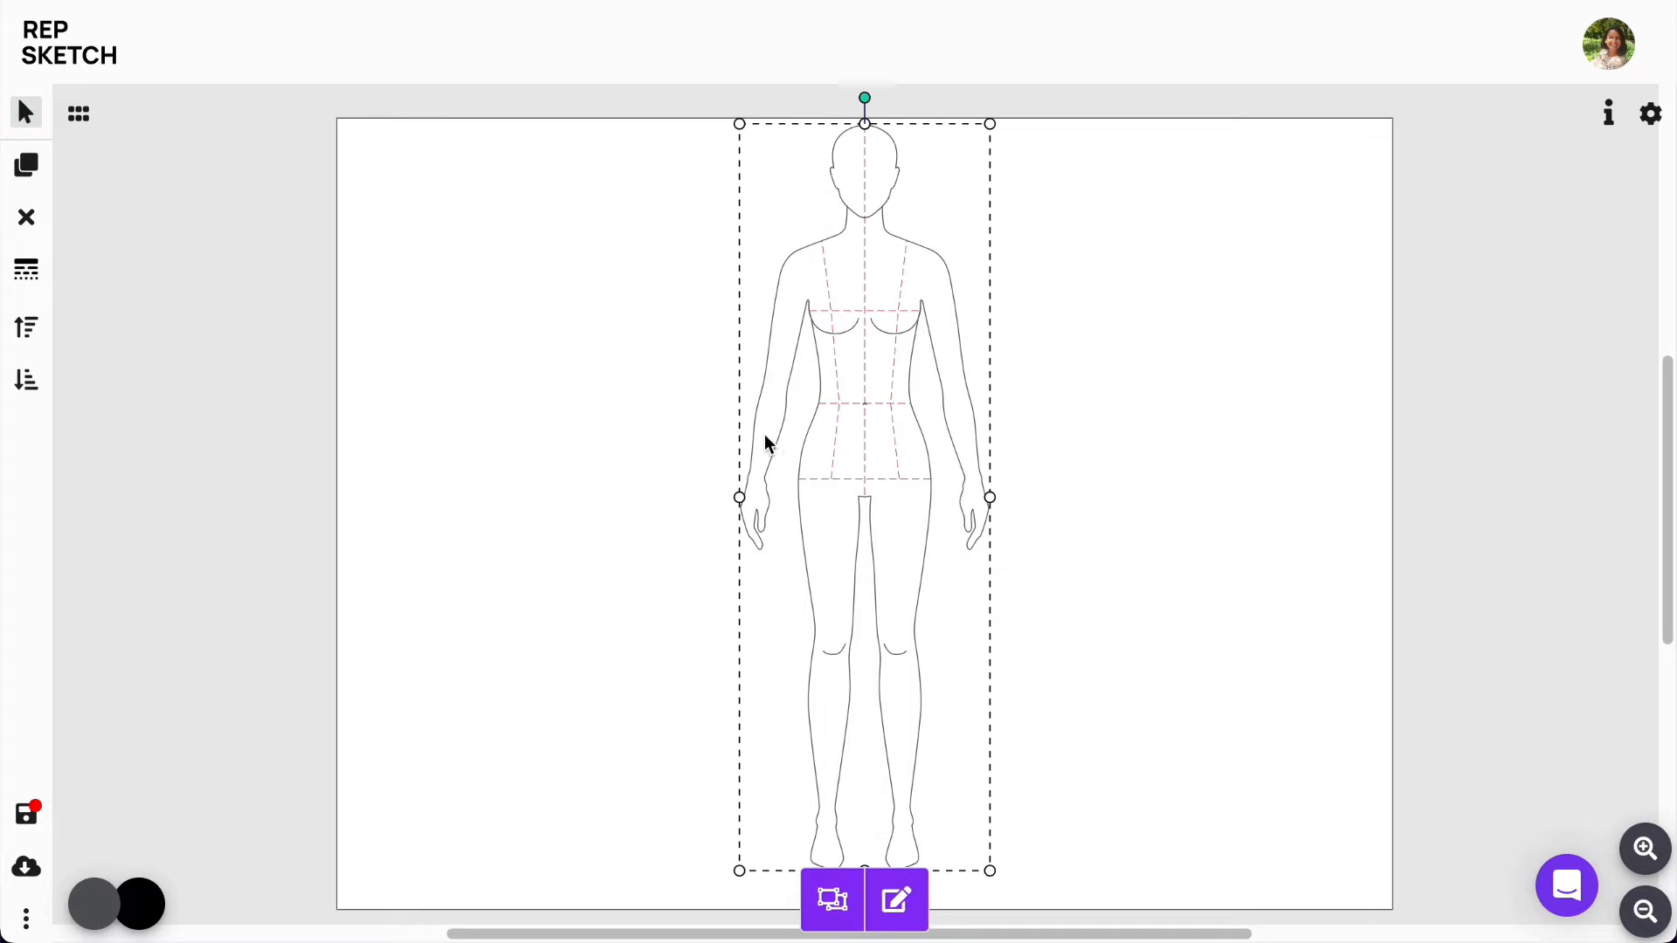
{"action": "left_click_drag", "start_coordinate": [768, 442], "coordinate": [1058, 454]}
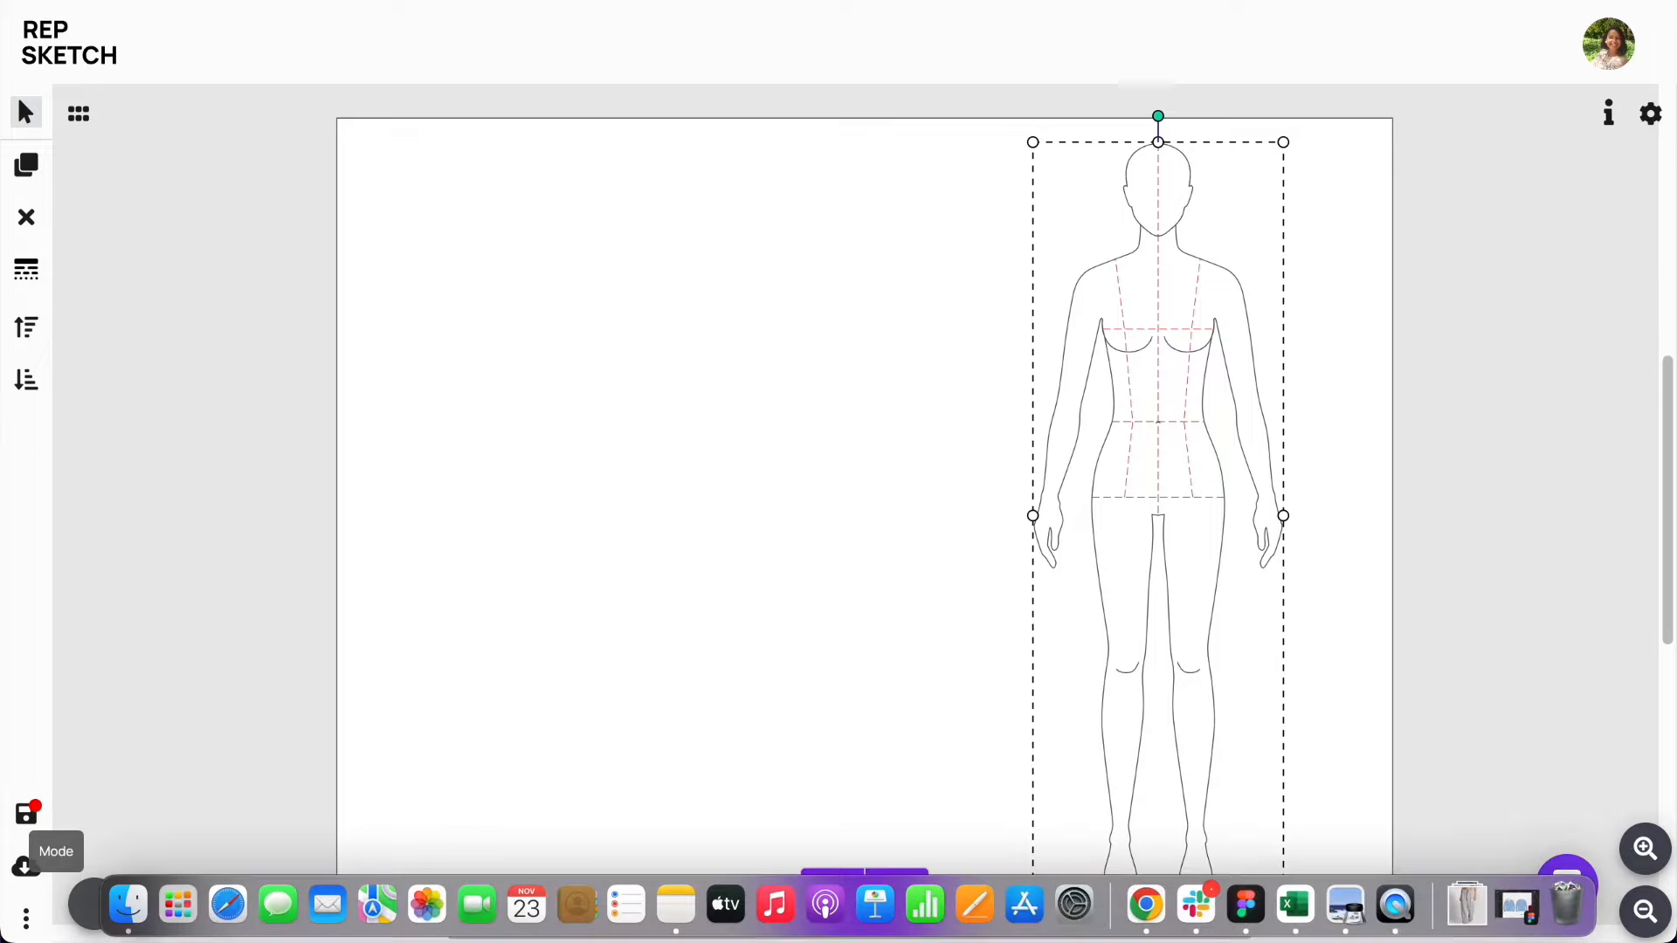
Step: Bring the grey joggers photo from the Finder recents into the sketch, enlarge it and place it left of the body figure
{"action": "left_click", "coordinate": [128, 908]}
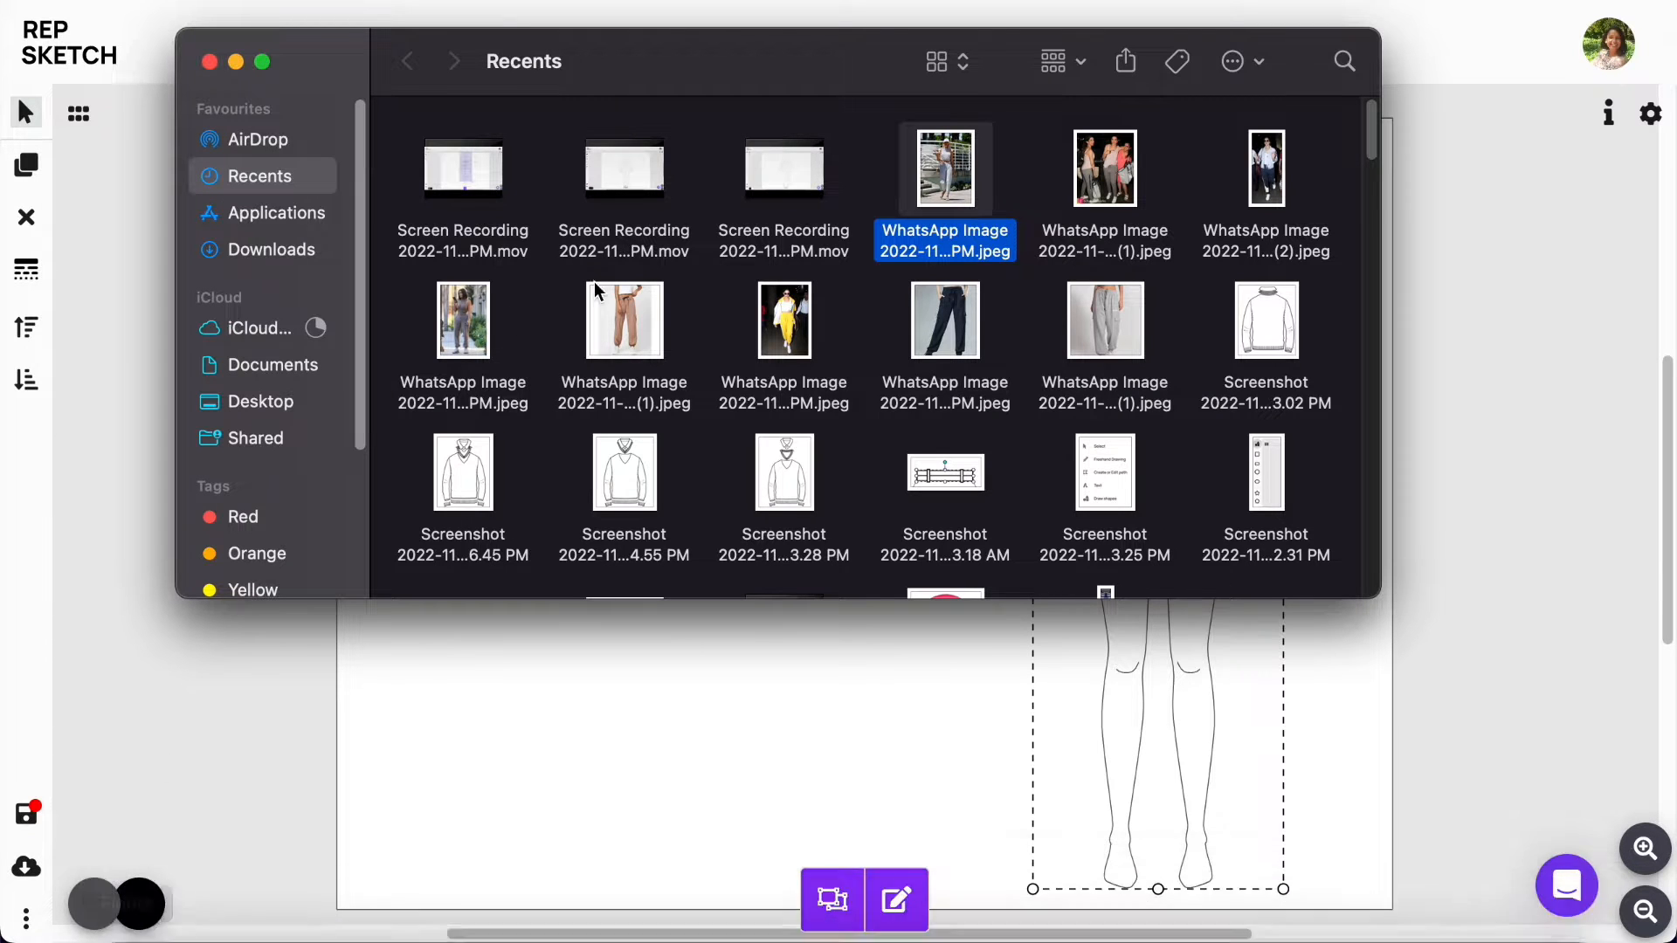
{"action": "left_click_drag", "start_coordinate": [951, 189], "coordinate": [677, 716]}
{"action": "left_click_drag", "start_coordinate": [818, 632], "coordinate": [571, 99]}
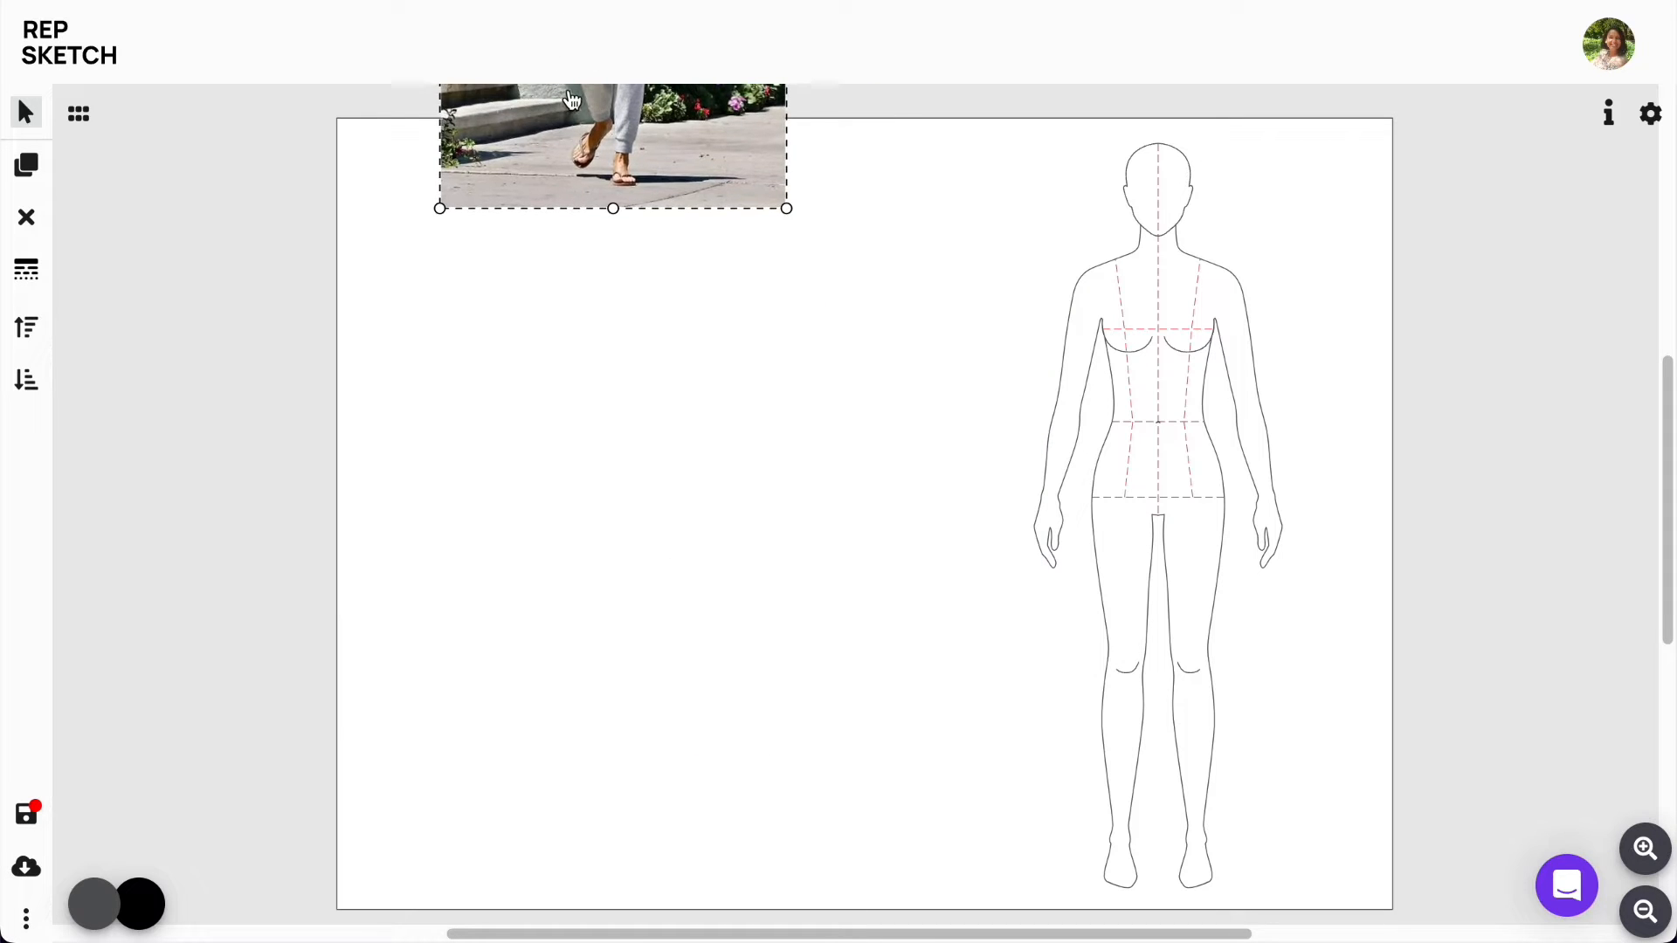
{"action": "left_click_drag", "start_coordinate": [788, 211], "coordinate": [1284, 902]}
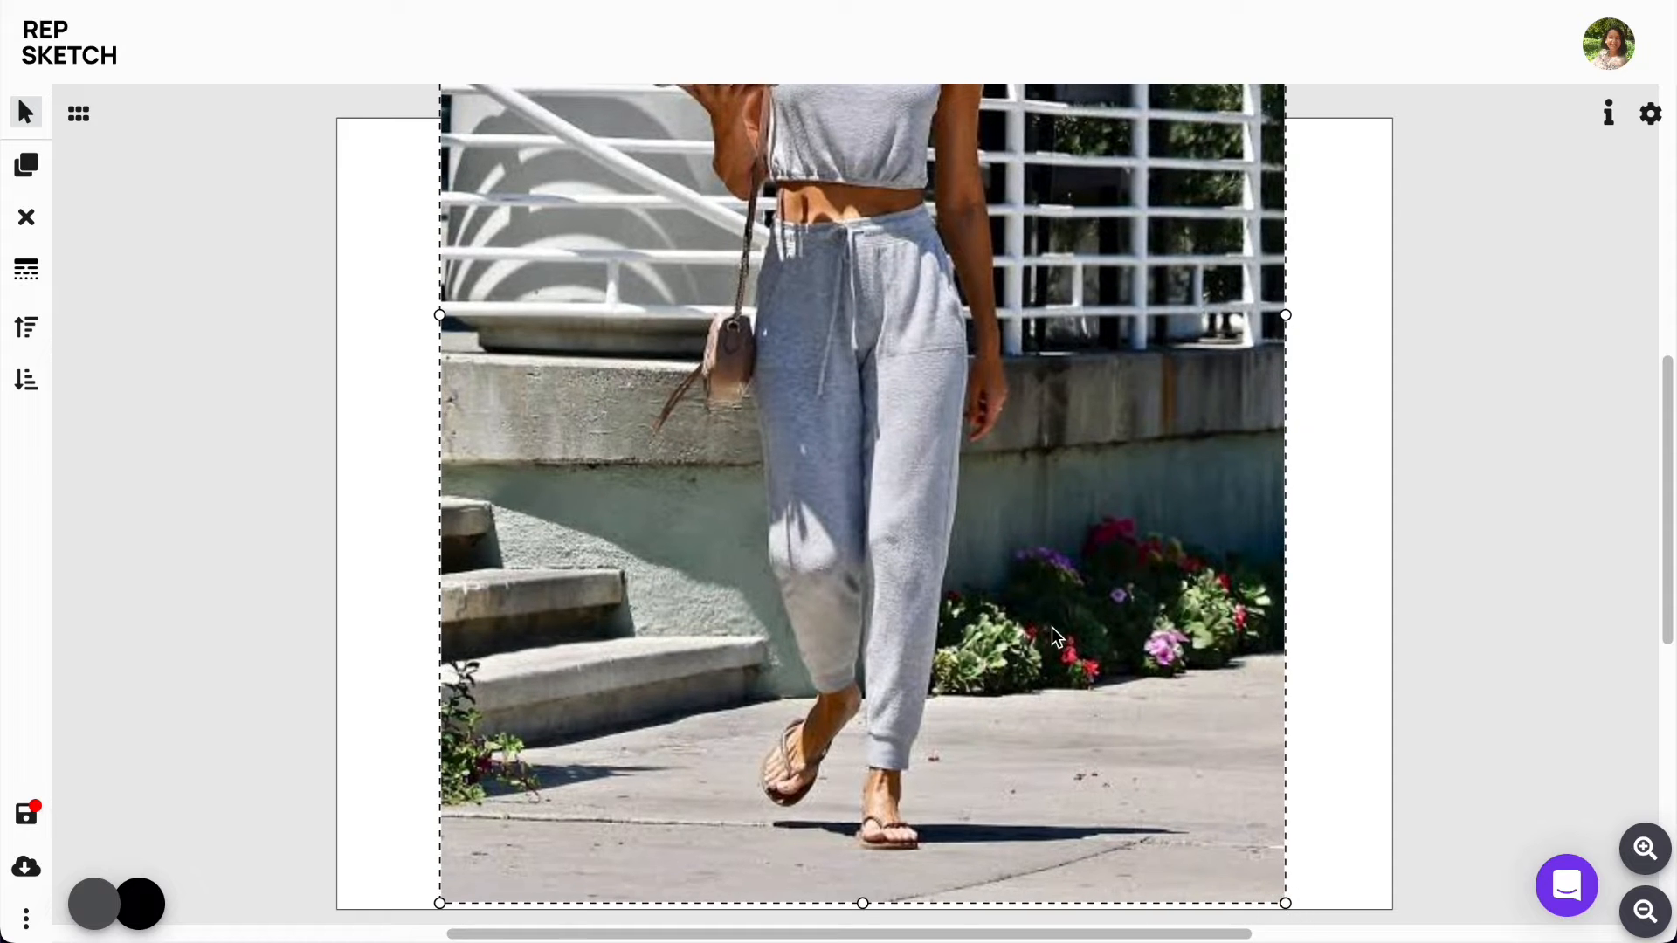
{"action": "left_click_drag", "start_coordinate": [1052, 628], "coordinate": [703, 634]}
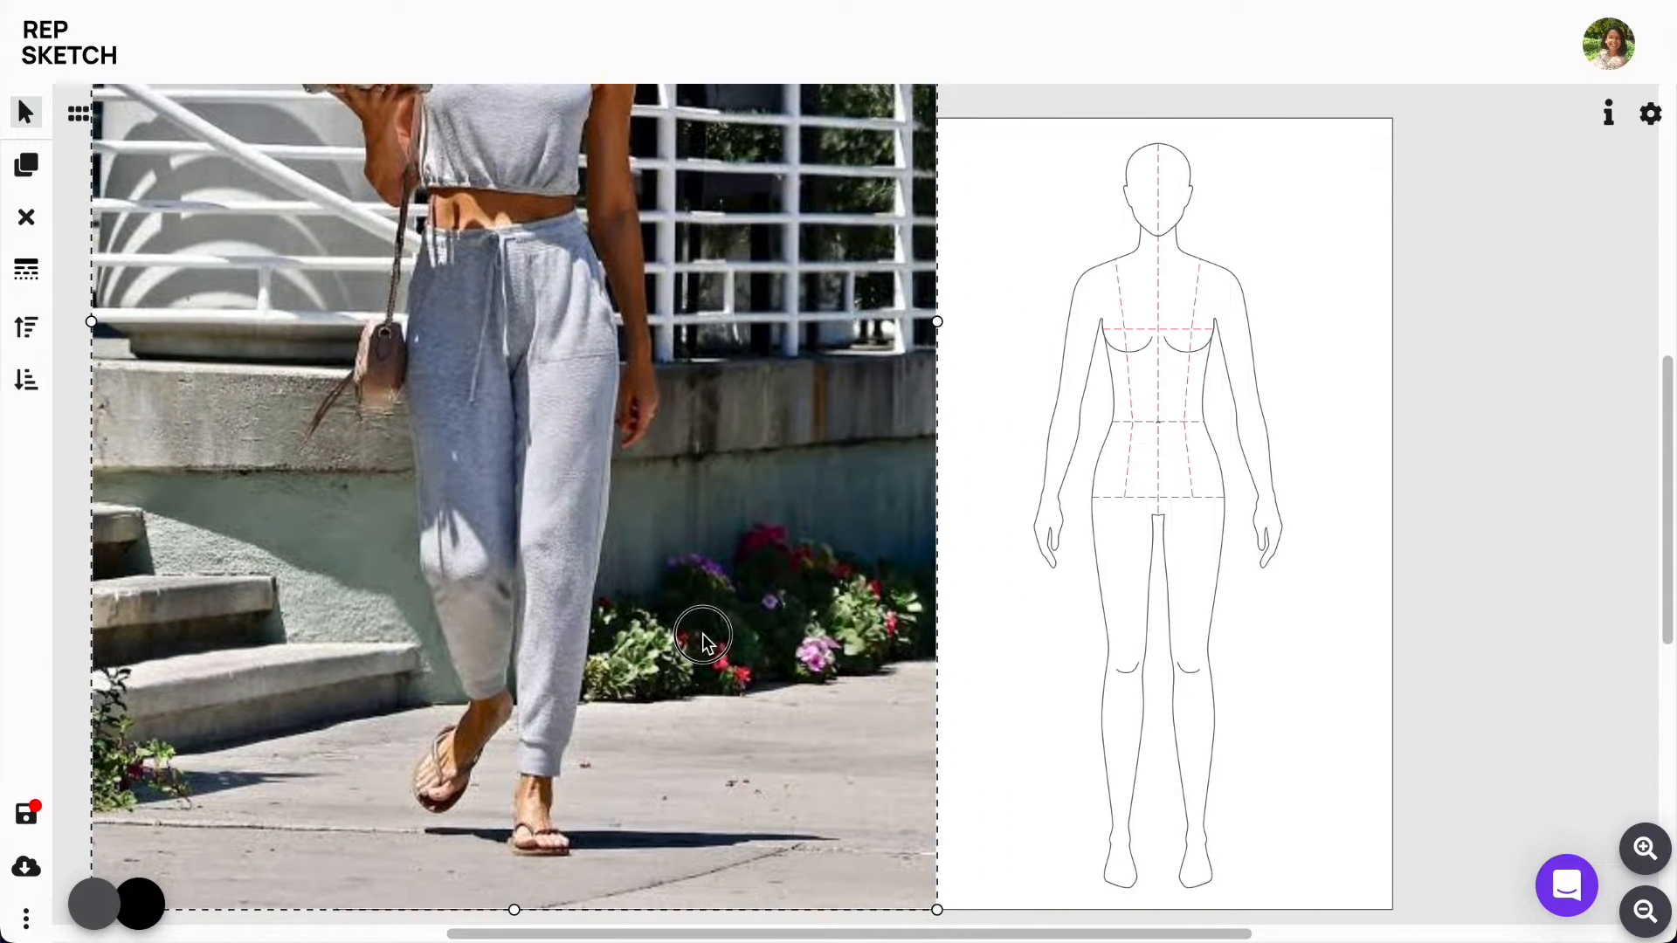
{"action": "left_click", "coordinate": [1480, 585]}
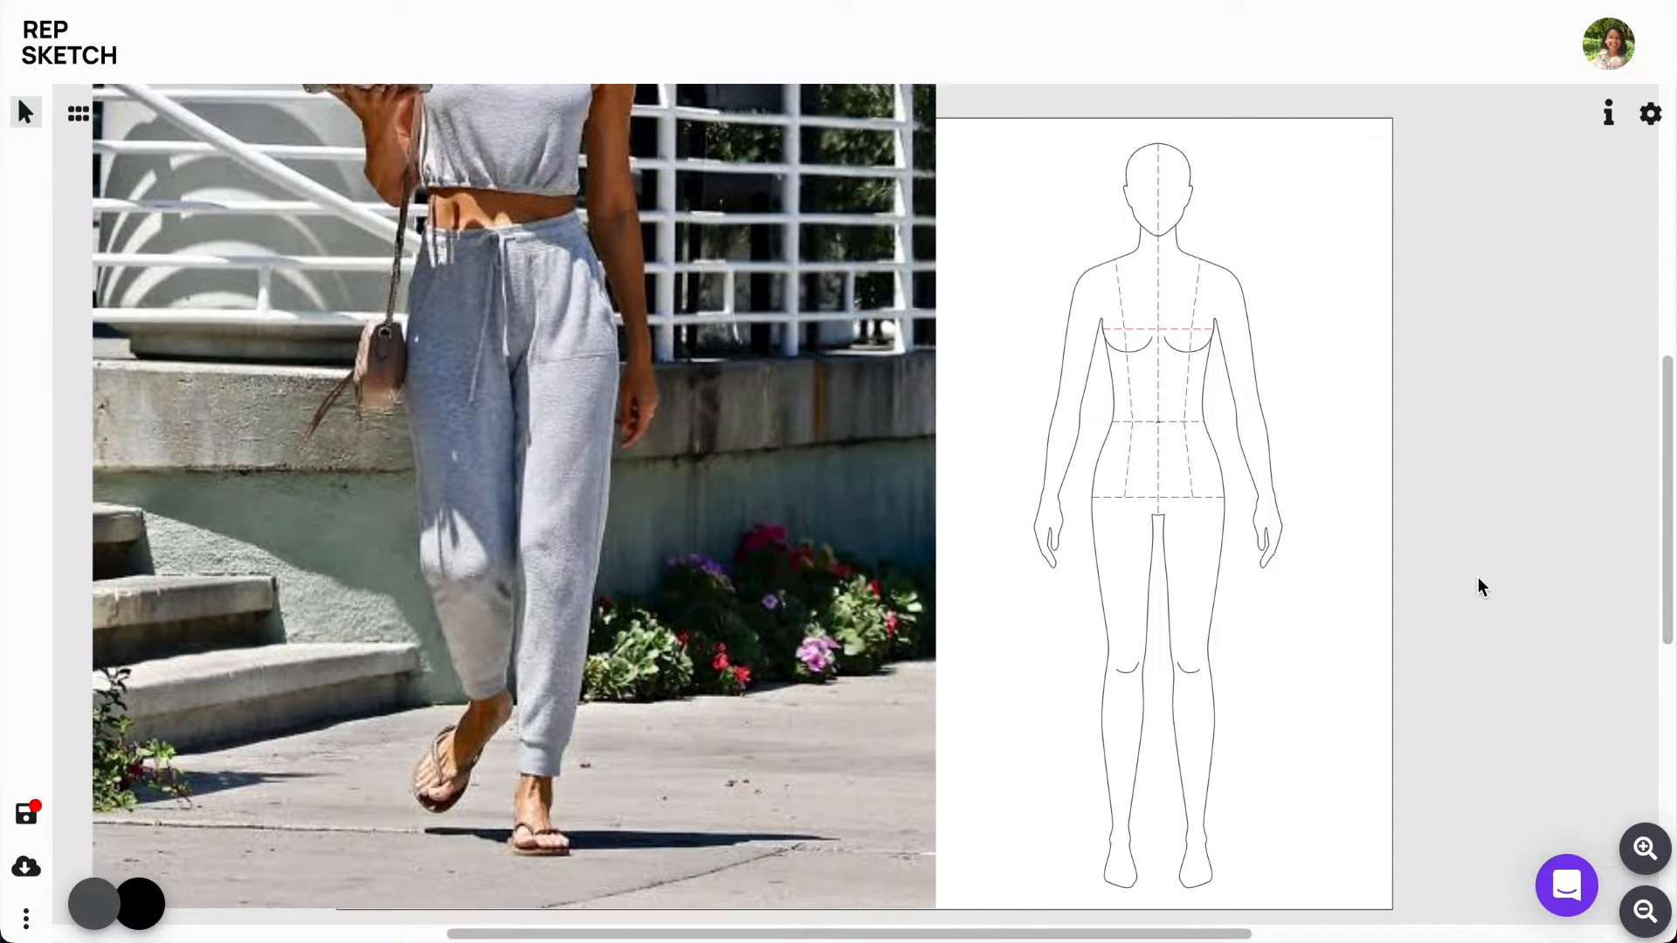
Step: Search the design library for "trouser" and go to the second page of results
{"action": "left_click", "coordinate": [78, 113]}
{"action": "left_click", "coordinate": [54, 220]}
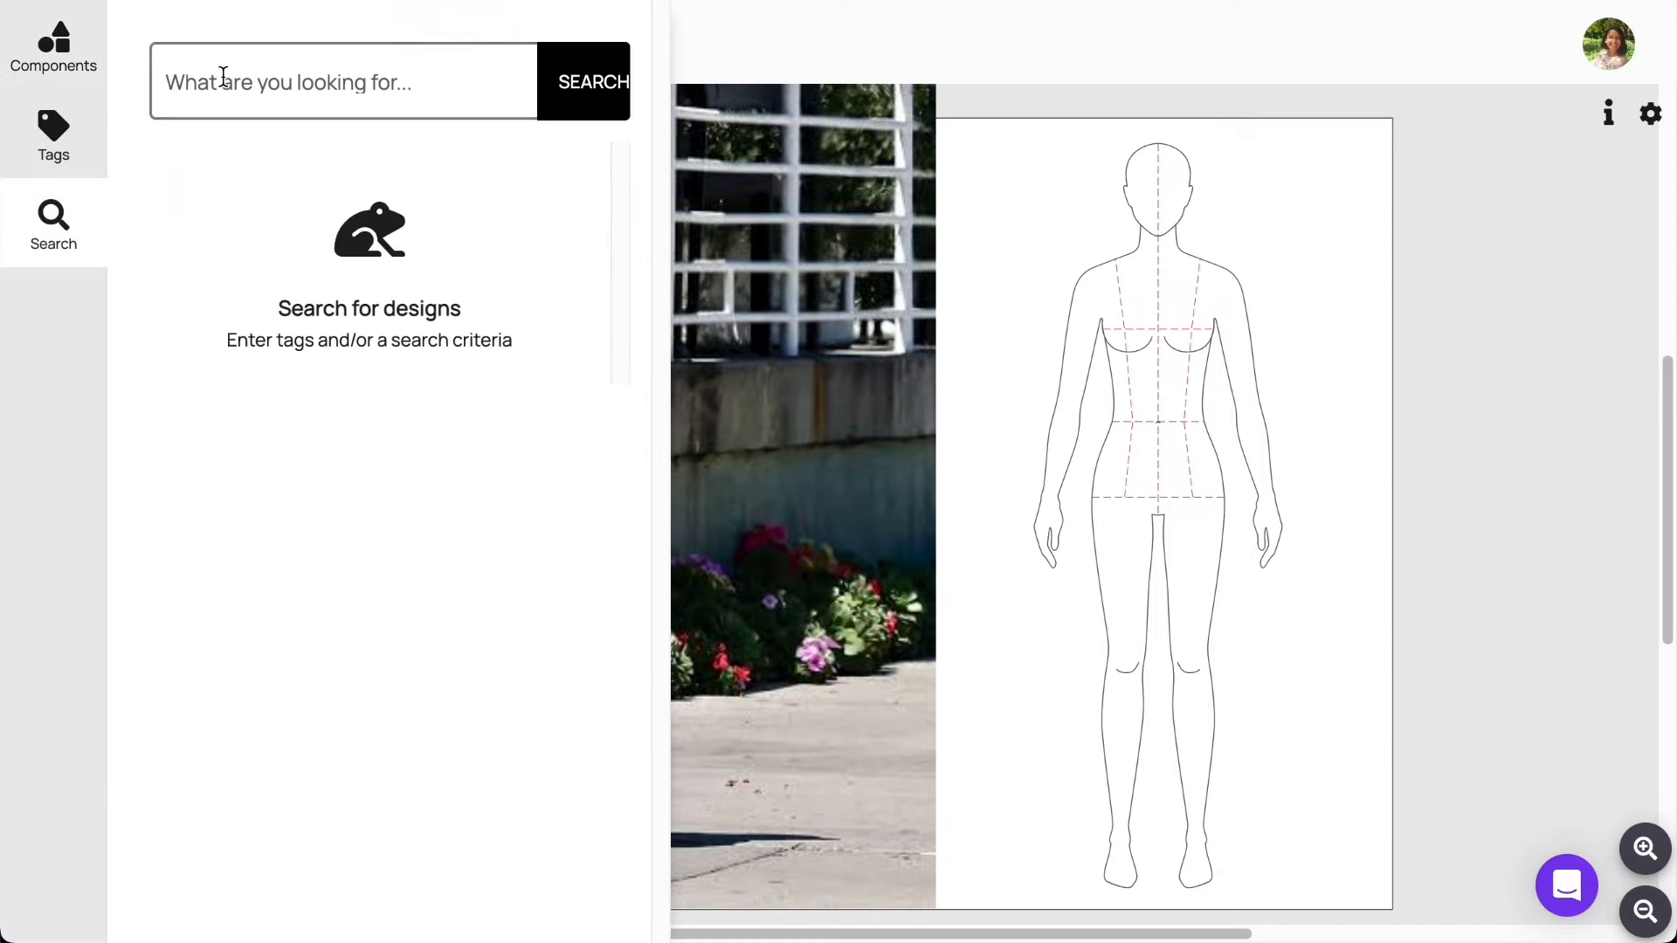
{"action": "left_click", "coordinate": [226, 73]}
{"action": "type", "text": "trouser"}
{"action": "key", "text": "Return"}
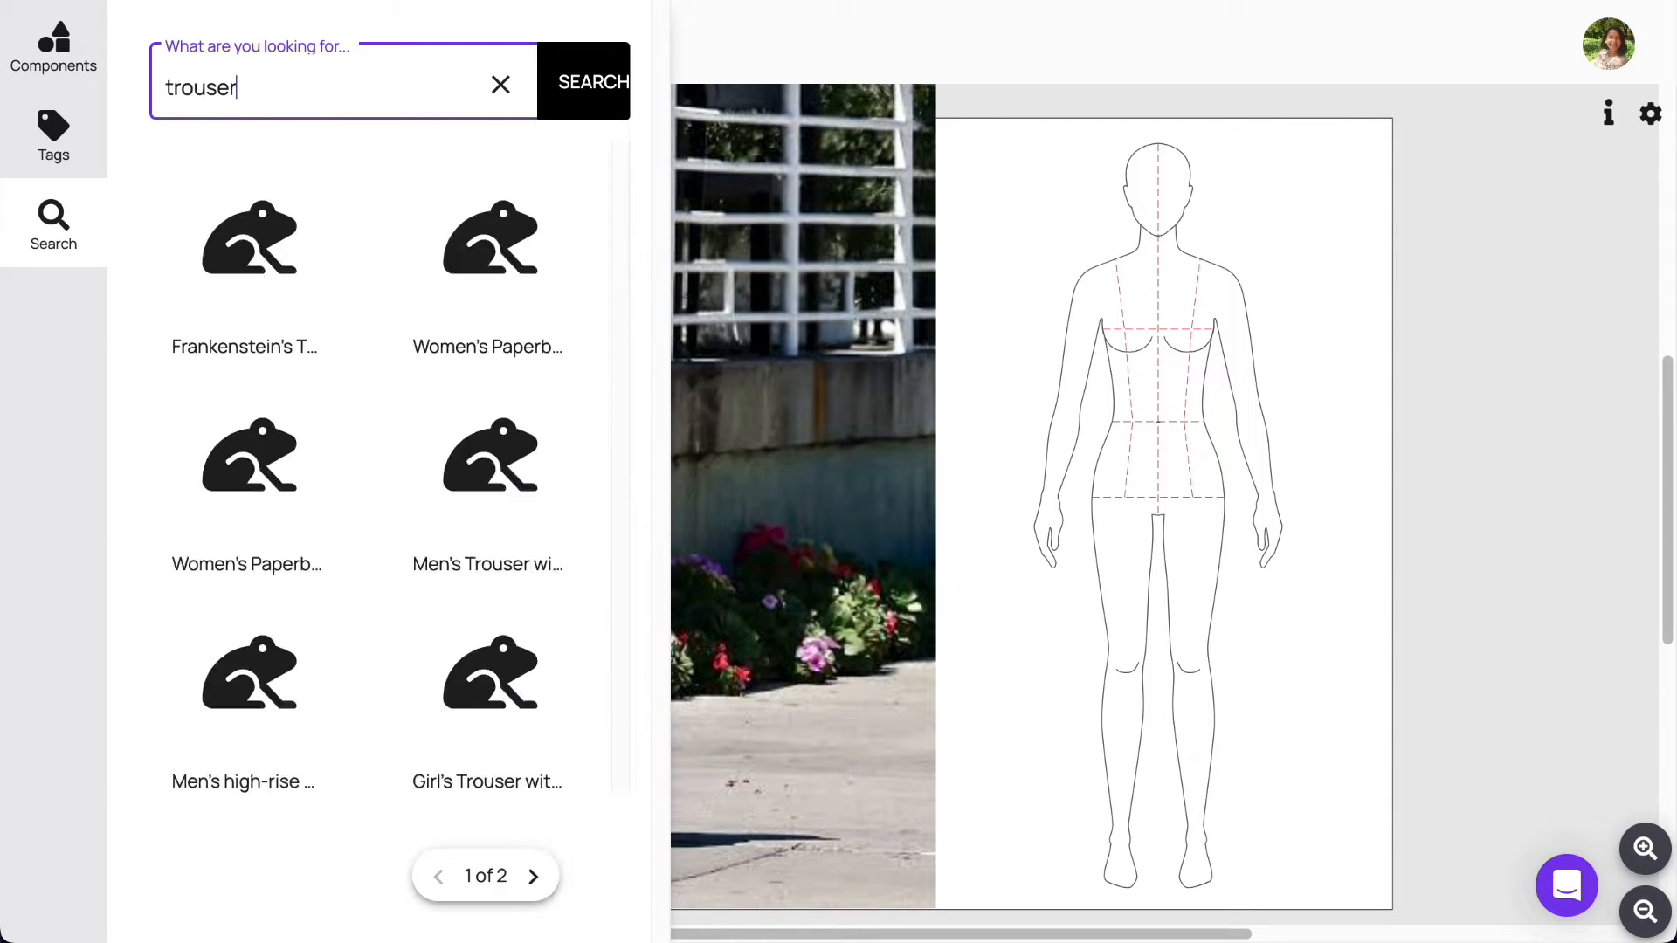
{"action": "left_click", "coordinate": [538, 876]}
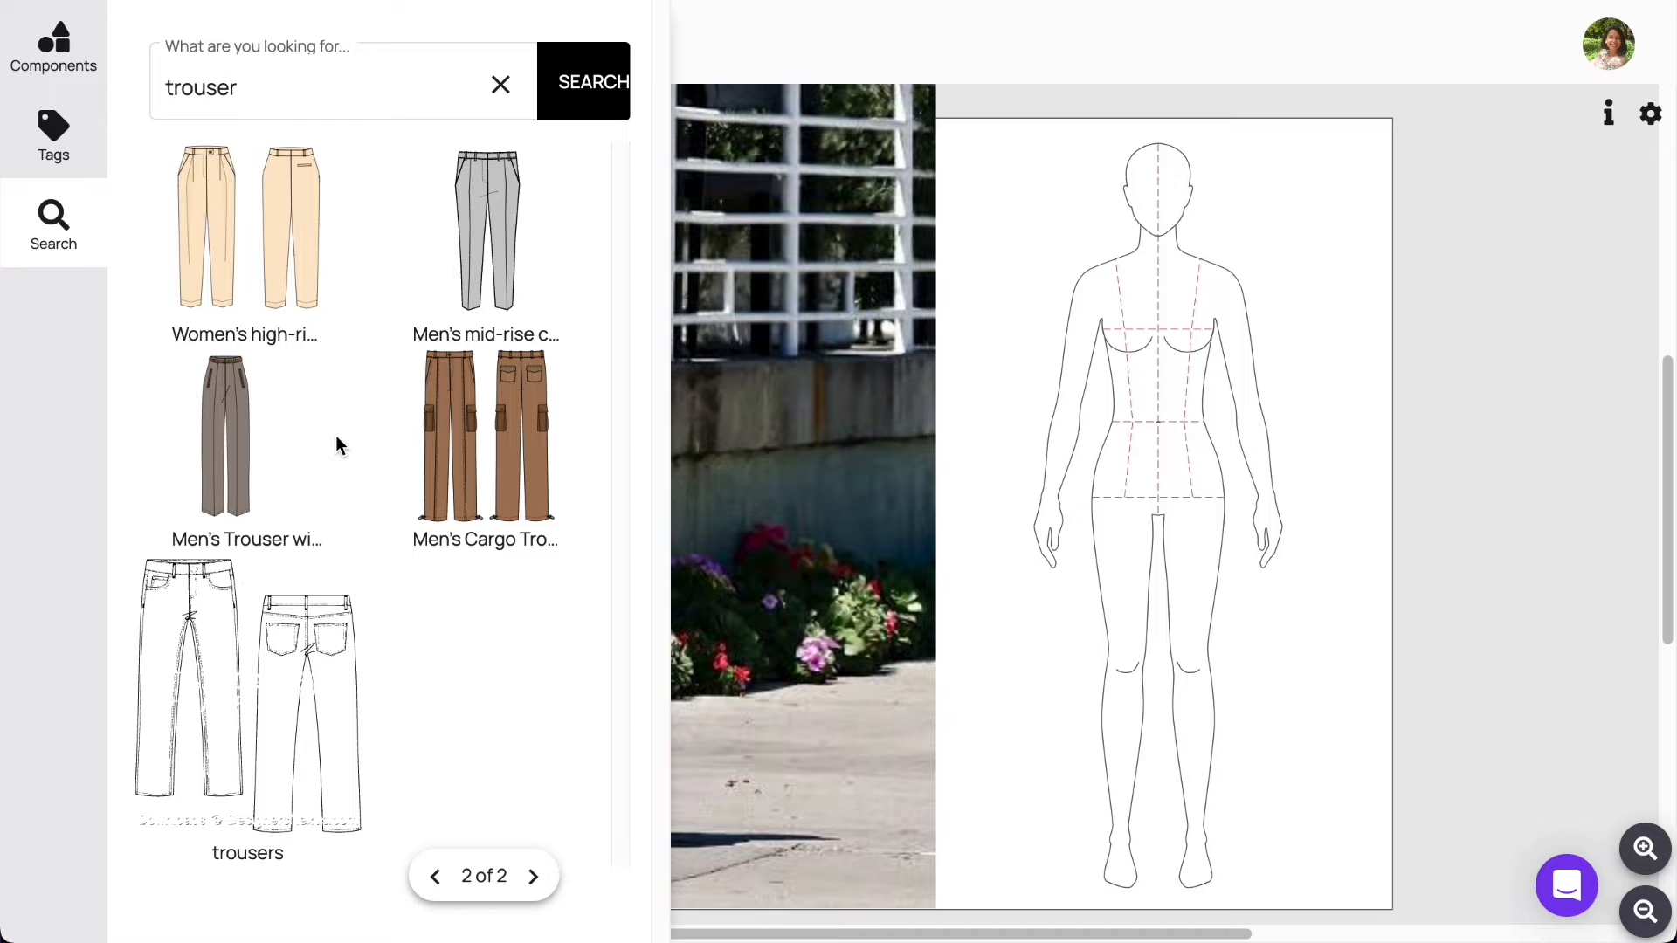
Step: Insert the front view of the women's high-rise trousers and scale it to fit the body figure from waist to ankles
{"action": "left_click_drag", "start_coordinate": [269, 223], "coordinate": [1293, 464]}
{"action": "mouse_move", "coordinate": [658, 243]}
{"action": "left_mouse_down"}
{"action": "mouse_move", "coordinate": [729, 338]}
{"action": "mouse_move", "coordinate": [1265, 494]}
{"action": "mouse_move", "coordinate": [1131, 457]}
{"action": "mouse_move", "coordinate": [1140, 473]}
{"action": "left_mouse_up"}
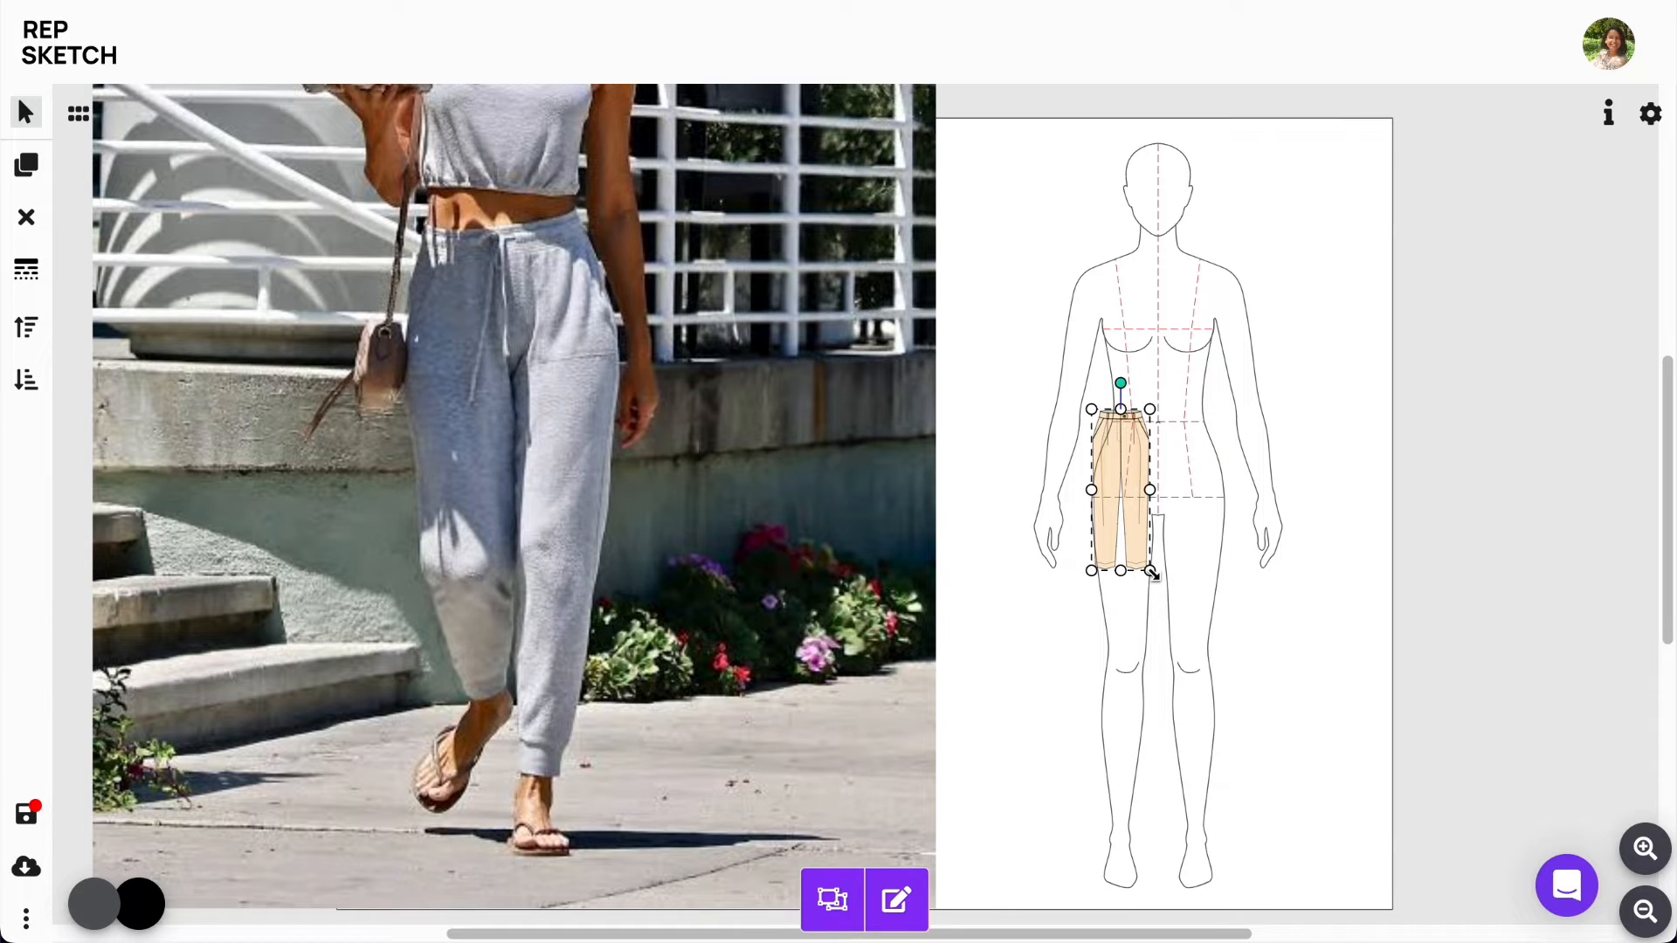
{"action": "mouse_move", "coordinate": [1151, 571]}
{"action": "left_mouse_down"}
{"action": "mouse_move", "coordinate": [1254, 726]}
{"action": "mouse_move", "coordinate": [1199, 648]}
{"action": "left_mouse_up"}
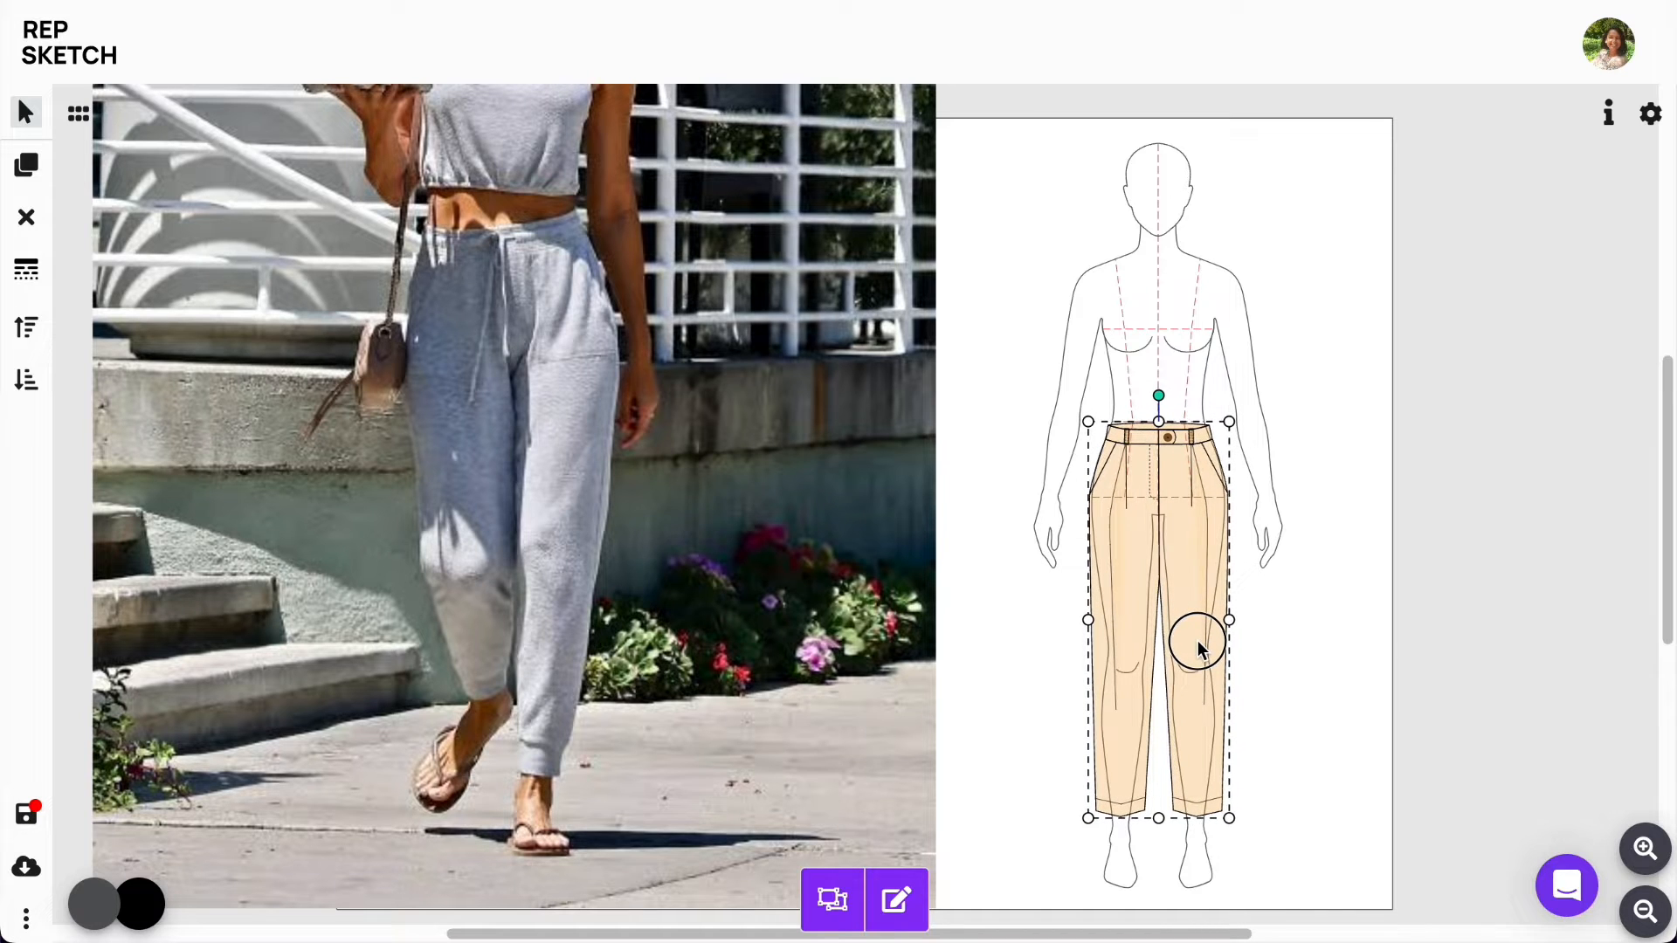
{"action": "left_click", "coordinate": [1391, 641]}
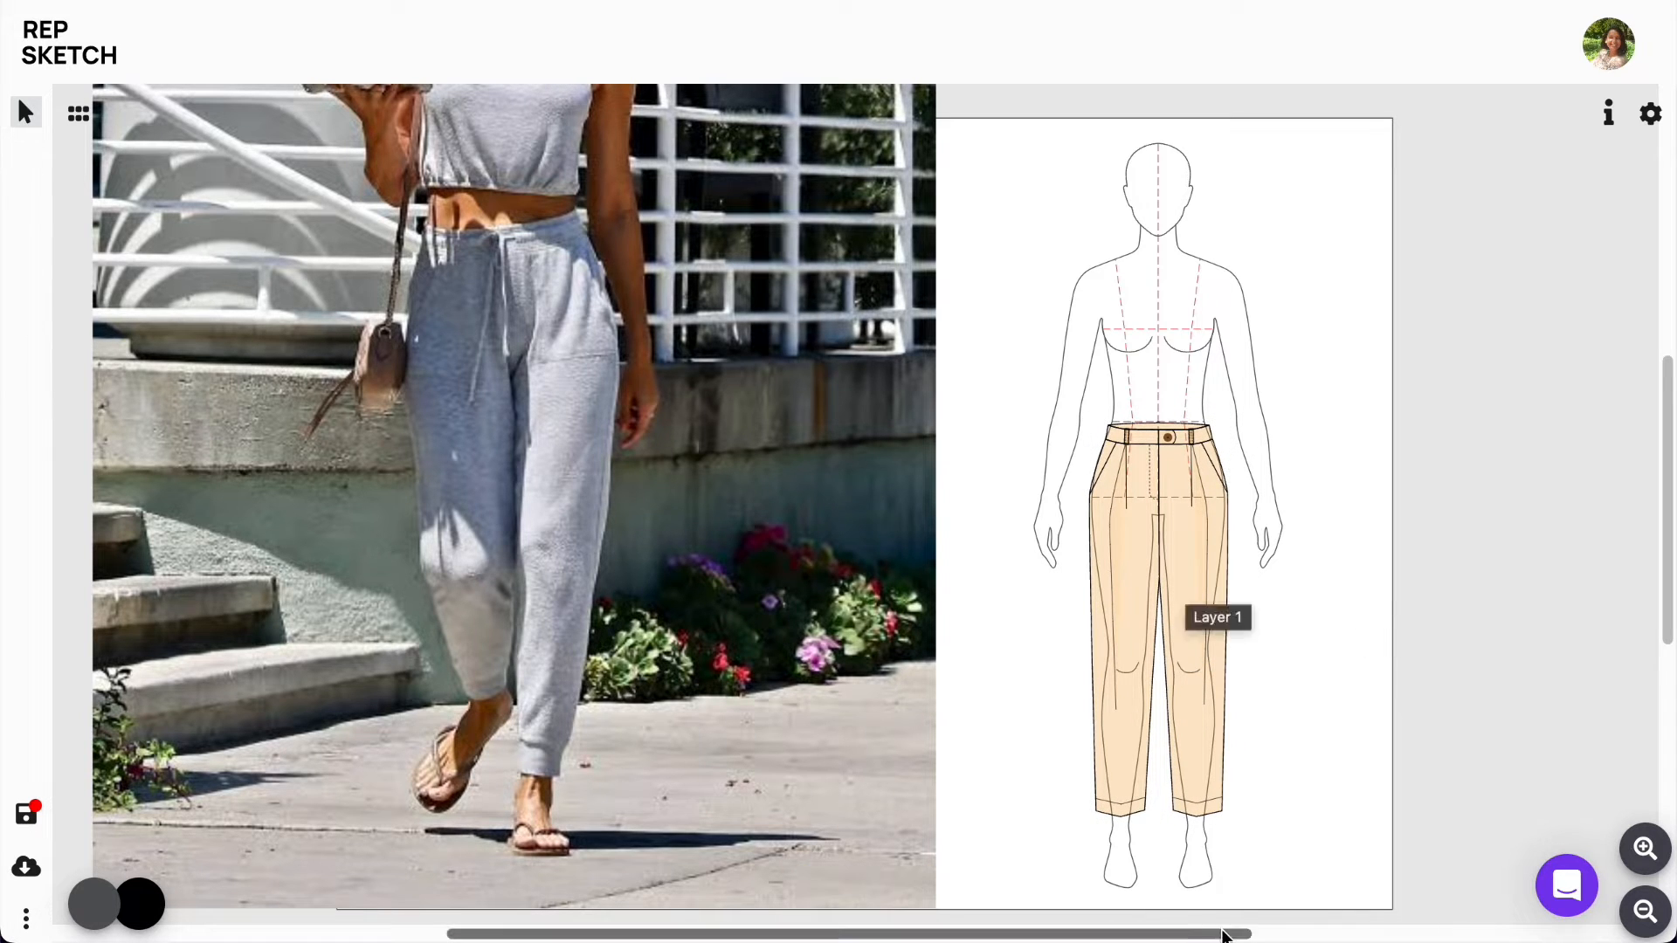
Step: Zoom in on the trousers and shift the reference photo right so the joggers sit close beside them
{"action": "left_click_drag", "start_coordinate": [1226, 933], "coordinate": [1316, 927]}
{"action": "left_click", "coordinate": [1646, 849]}
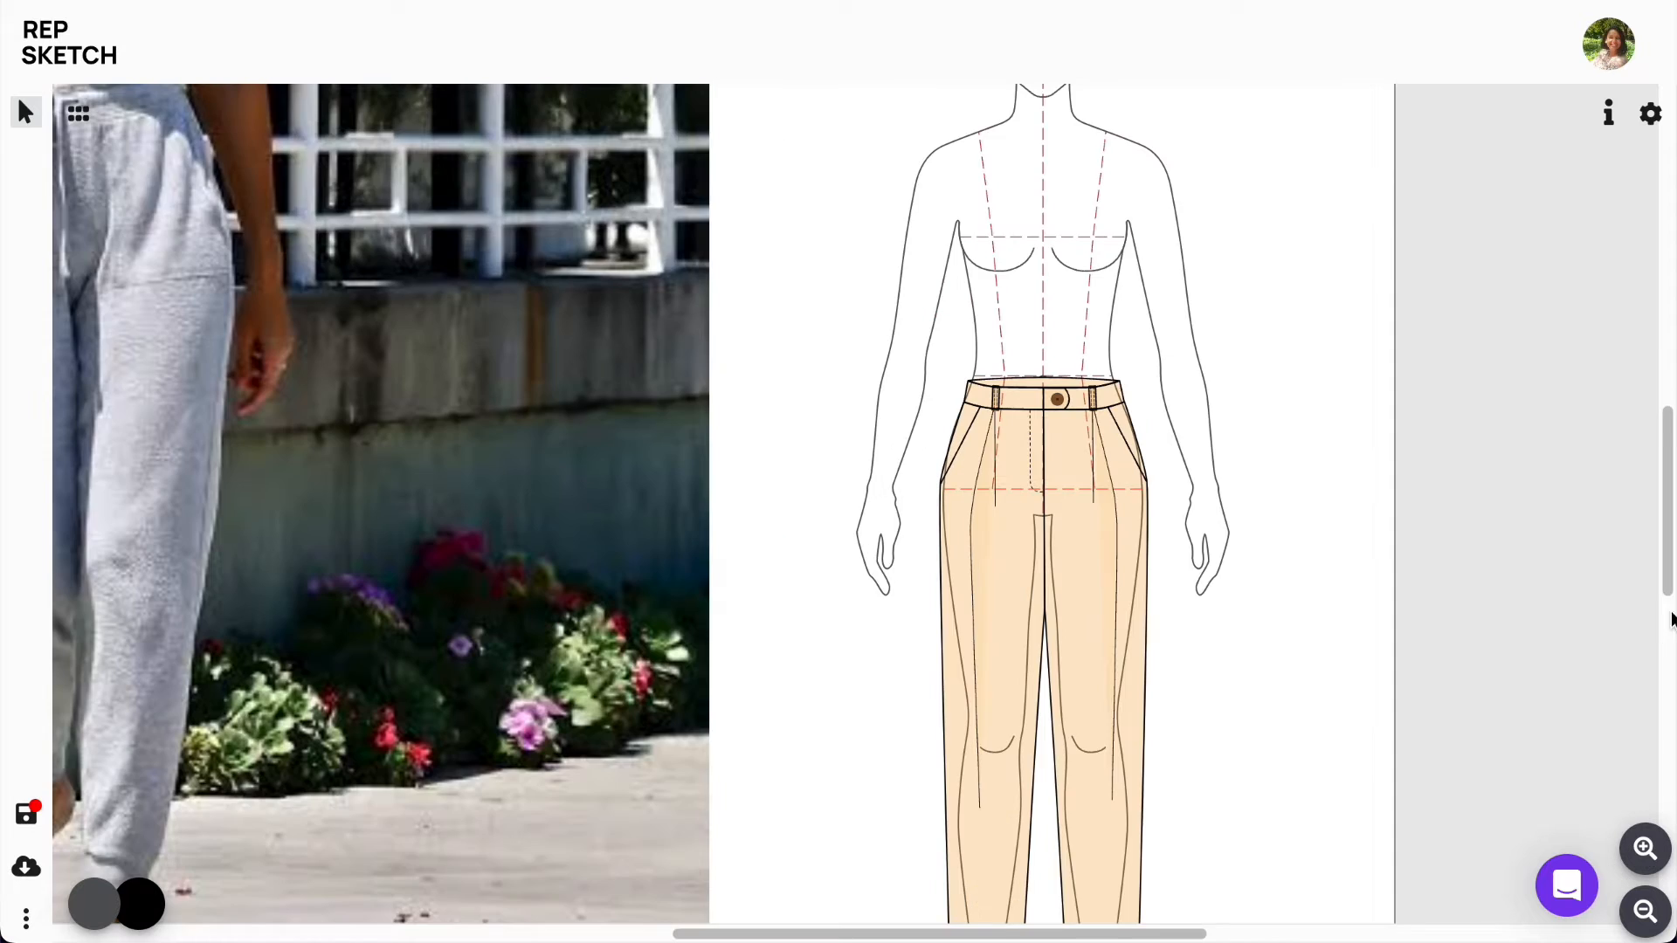
{"action": "scroll", "coordinate": [1608, 778], "scroll_direction": "down", "scroll_amount": 3}
{"action": "left_click_drag", "start_coordinate": [440, 473], "coordinate": [571, 479]}
{"action": "left_click_drag", "start_coordinate": [847, 905], "coordinate": [776, 805]}
{"action": "left_click_drag", "start_coordinate": [550, 349], "coordinate": [623, 617]}
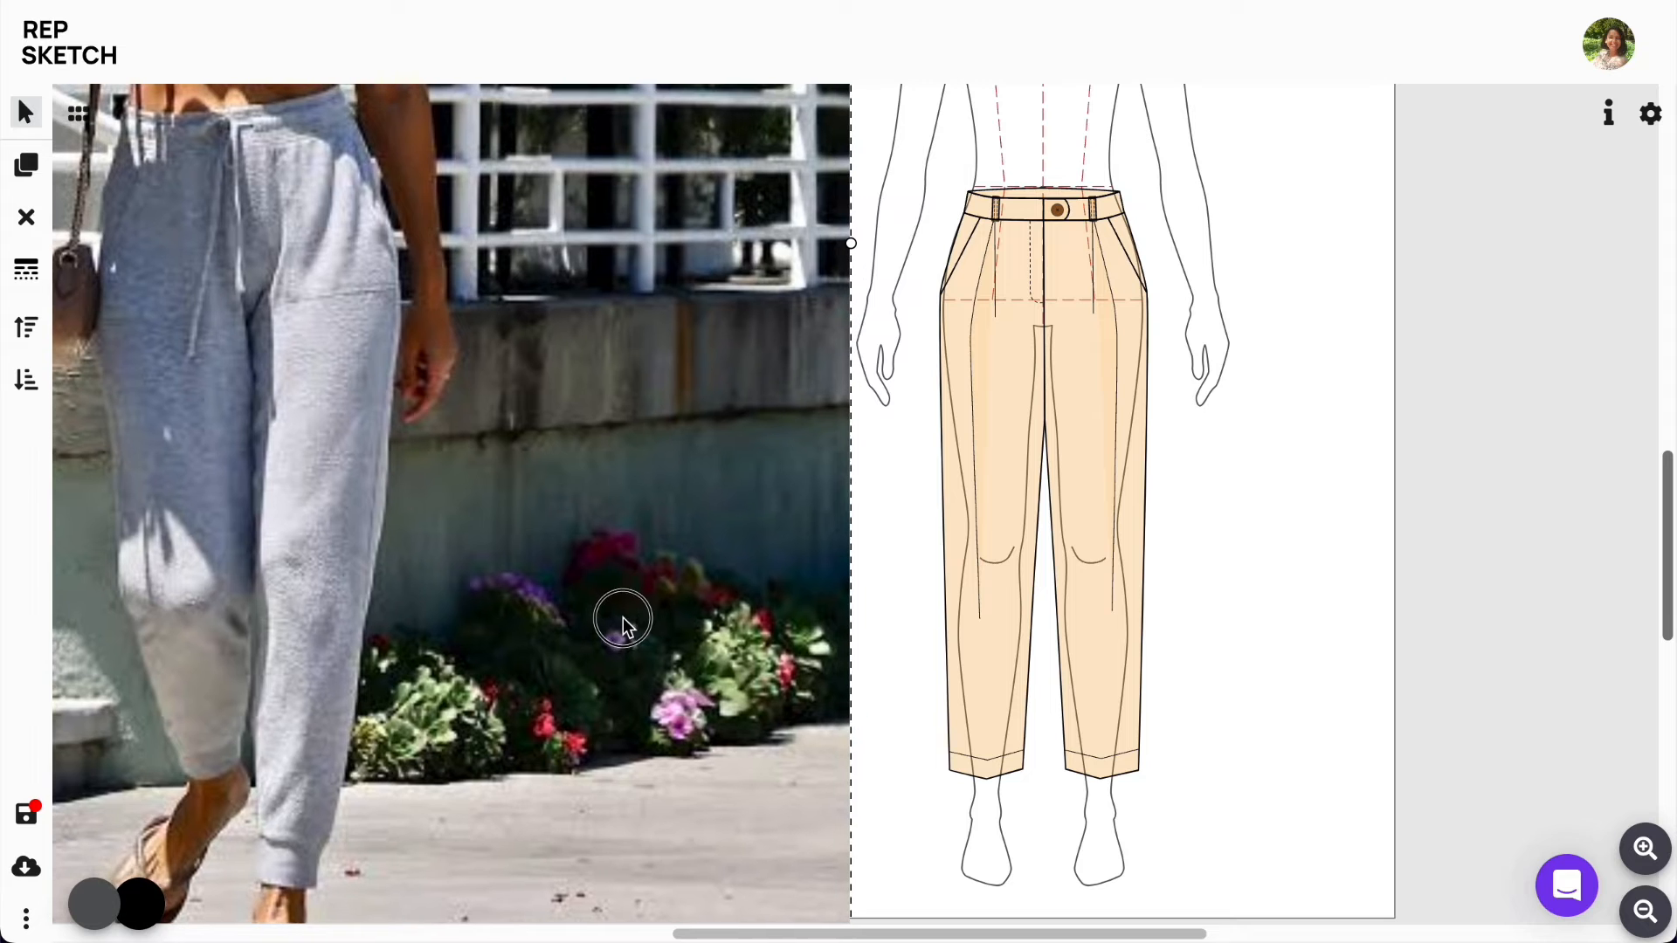
Step: Ungroup the trousers and their left-hand leg, and delete that leg's pocket, pleat, fly and hem lines, keeping the base shape
{"action": "left_click", "coordinate": [1003, 422]}
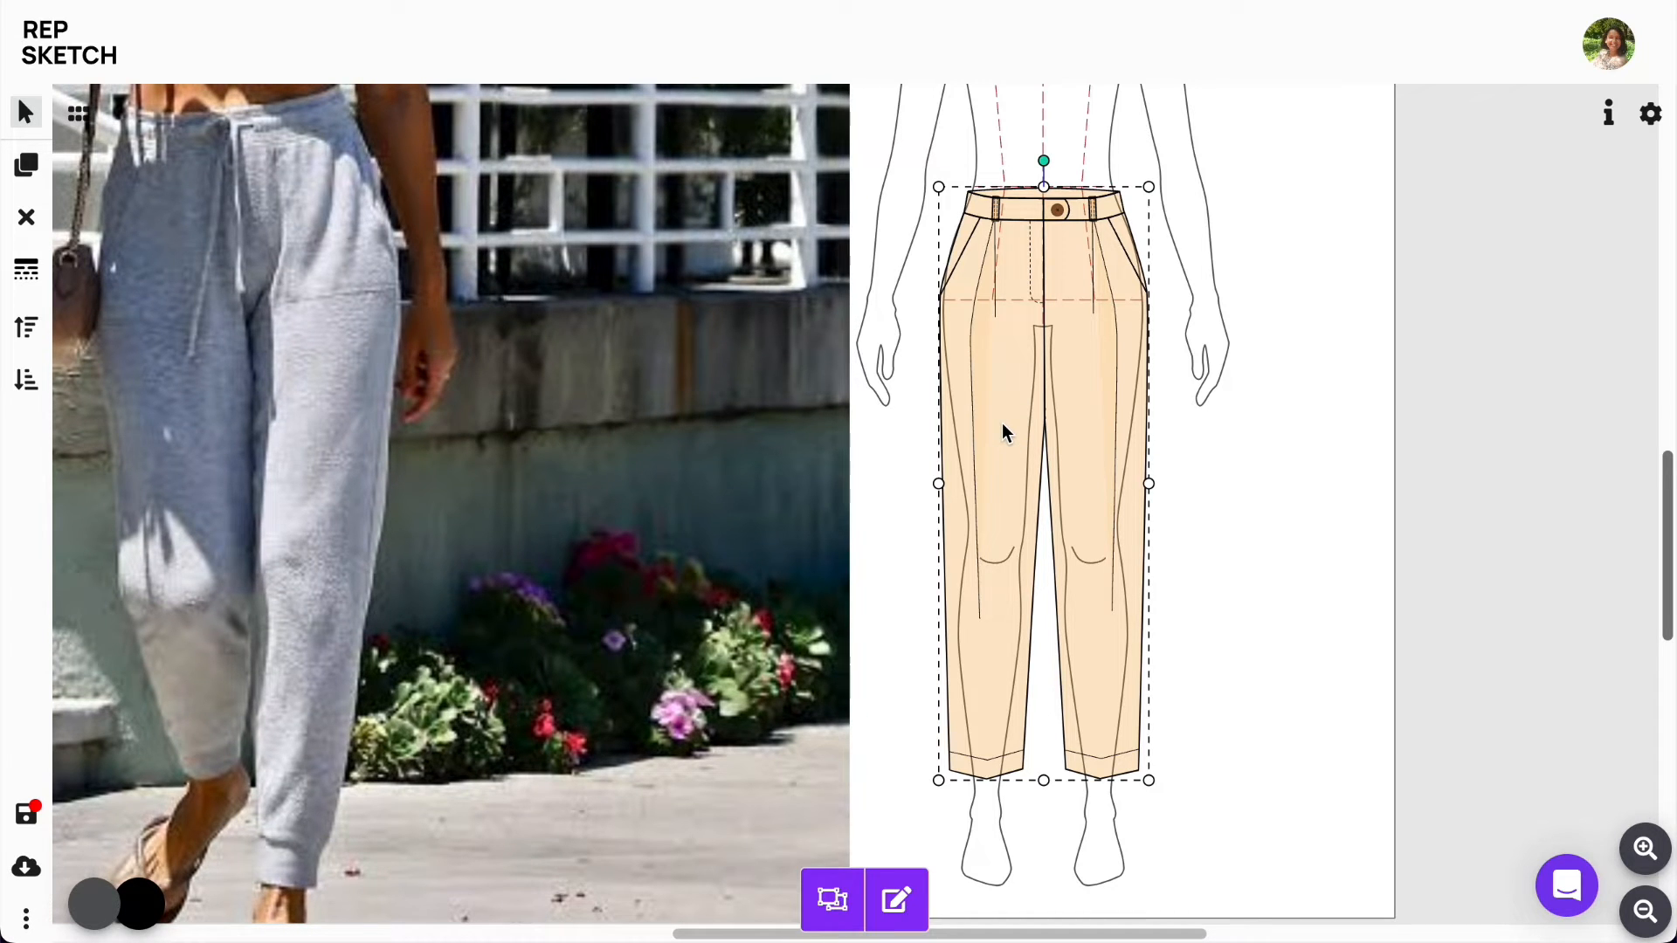
{"action": "left_click", "coordinate": [829, 899]}
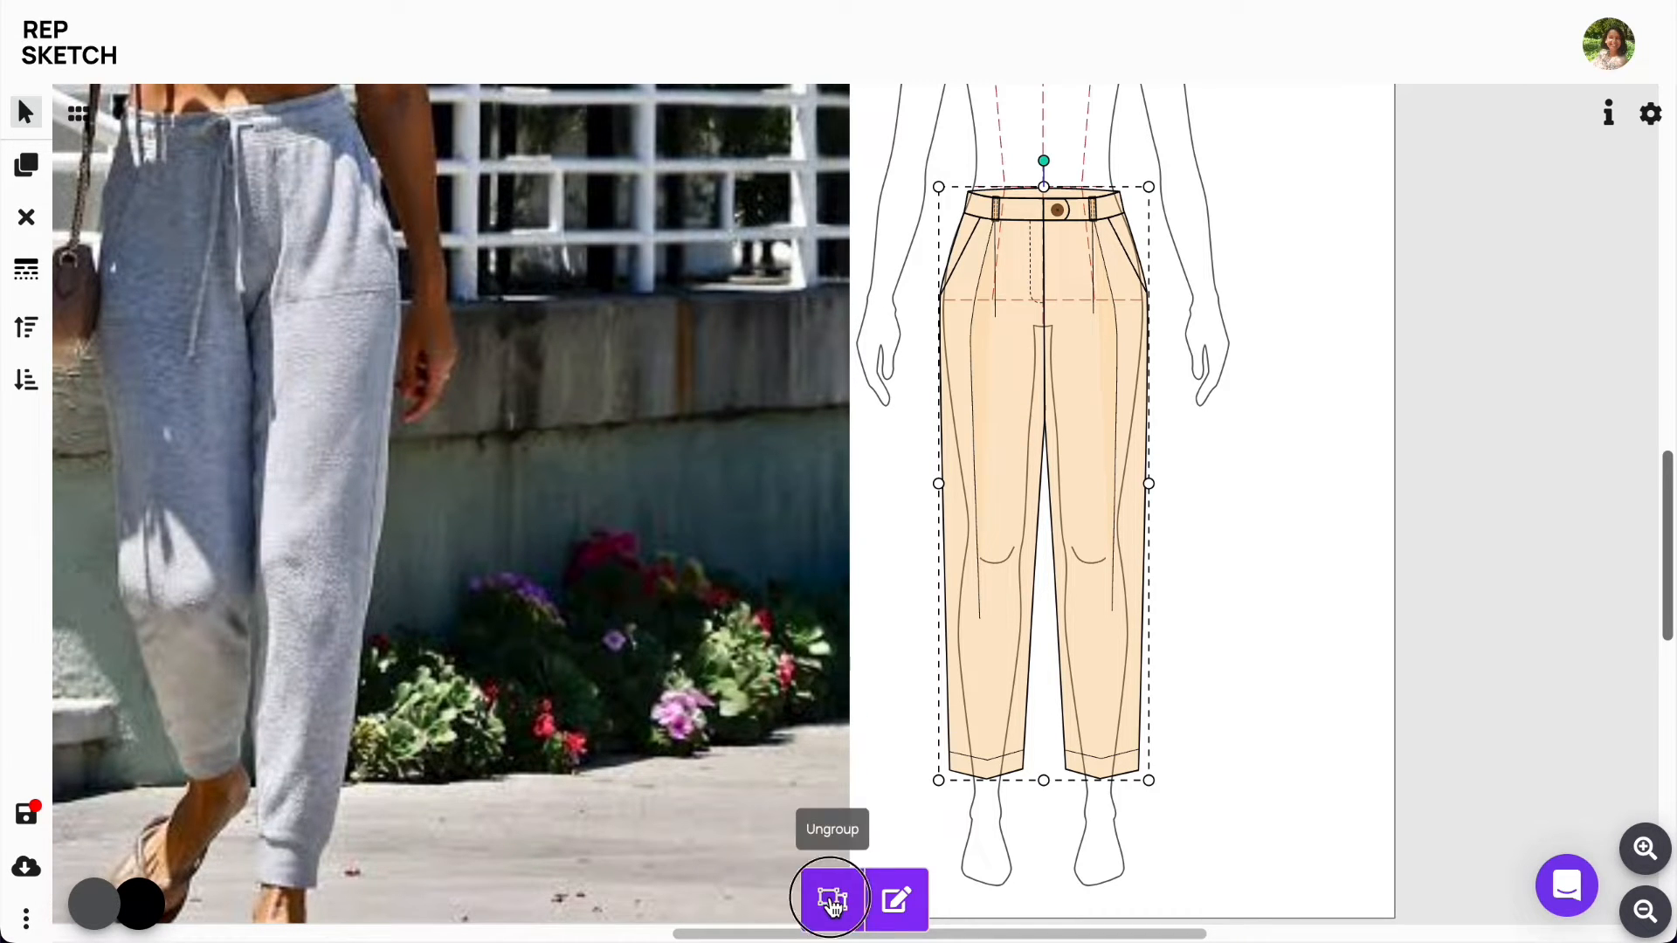
{"action": "left_click", "coordinate": [1292, 629]}
{"action": "left_click", "coordinate": [998, 479]}
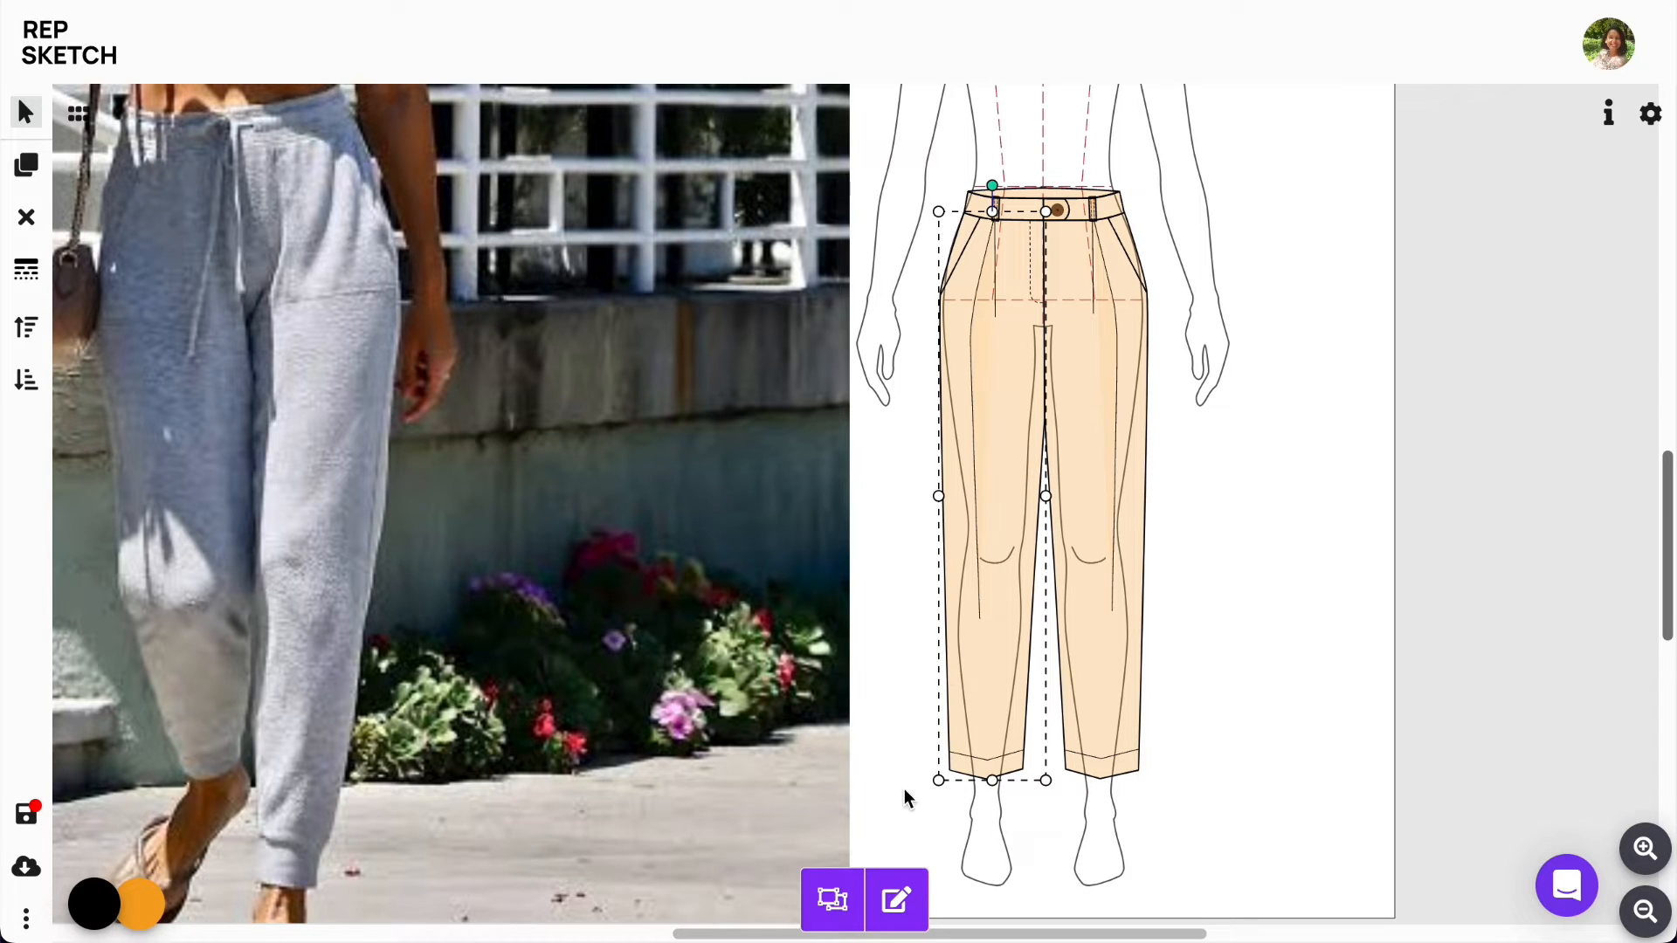
{"action": "left_click", "coordinate": [834, 901]}
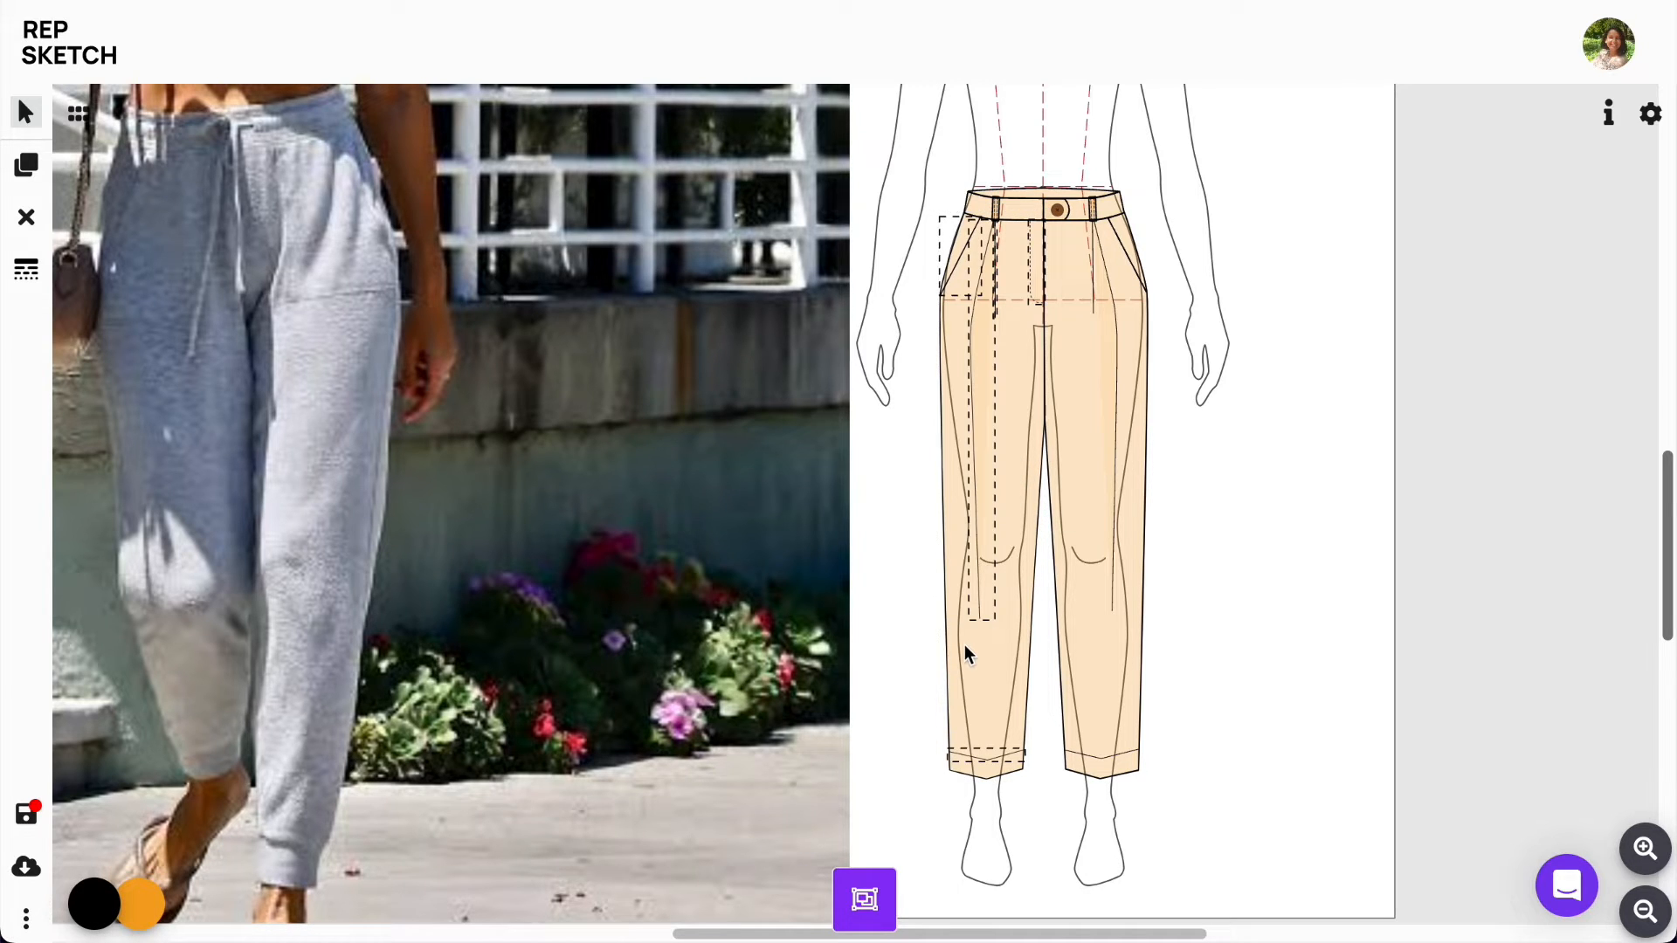
{"action": "left_click", "coordinate": [26, 217]}
Step: Strip the pocket, pleat and hem lines from the ungrouped right-hand leg and delete the buttoned waistband
{"action": "left_click", "coordinate": [1094, 631]}
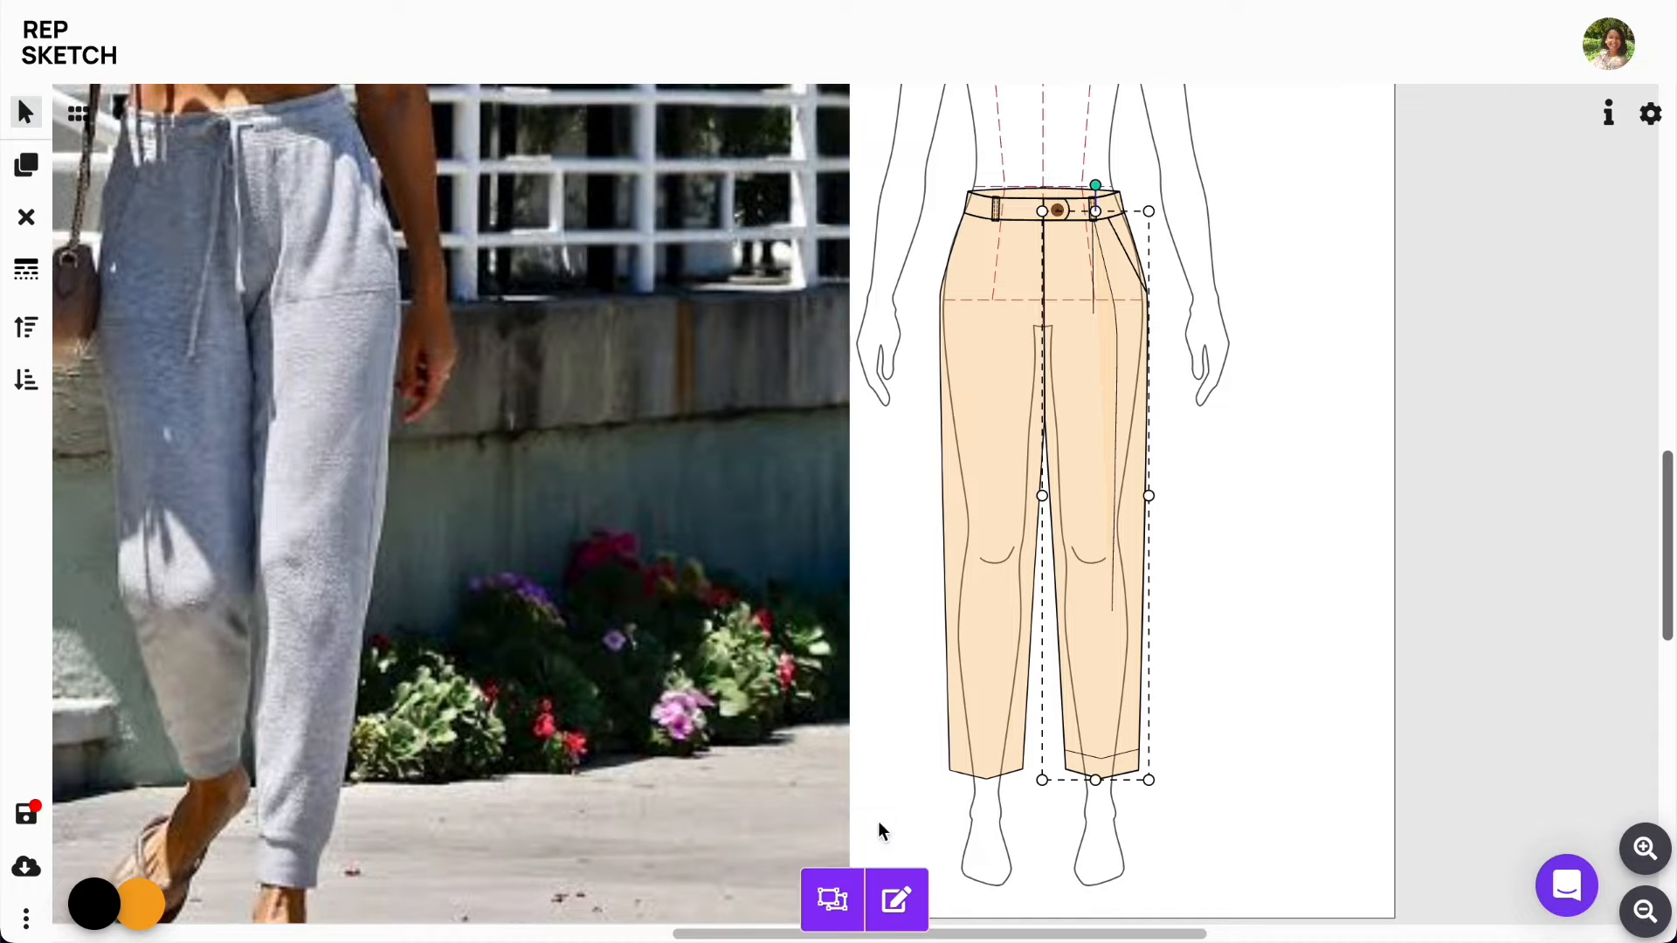
{"action": "left_click", "coordinate": [832, 900]}
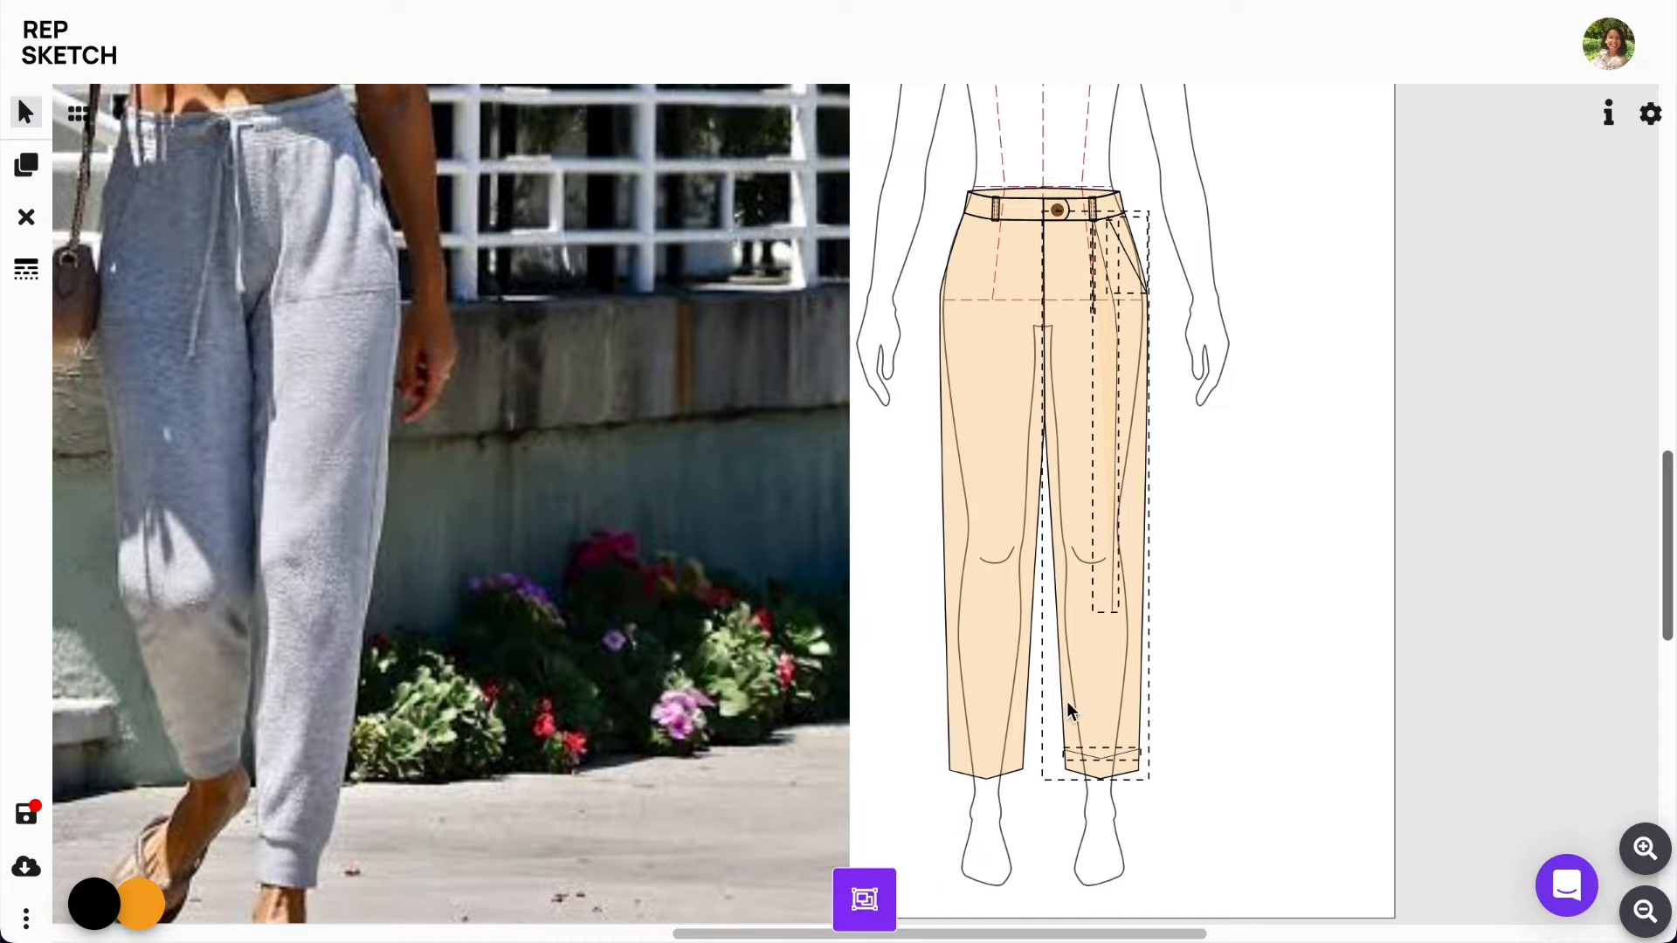
{"action": "left_click", "coordinate": [27, 217]}
{"action": "left_click", "coordinate": [1010, 216]}
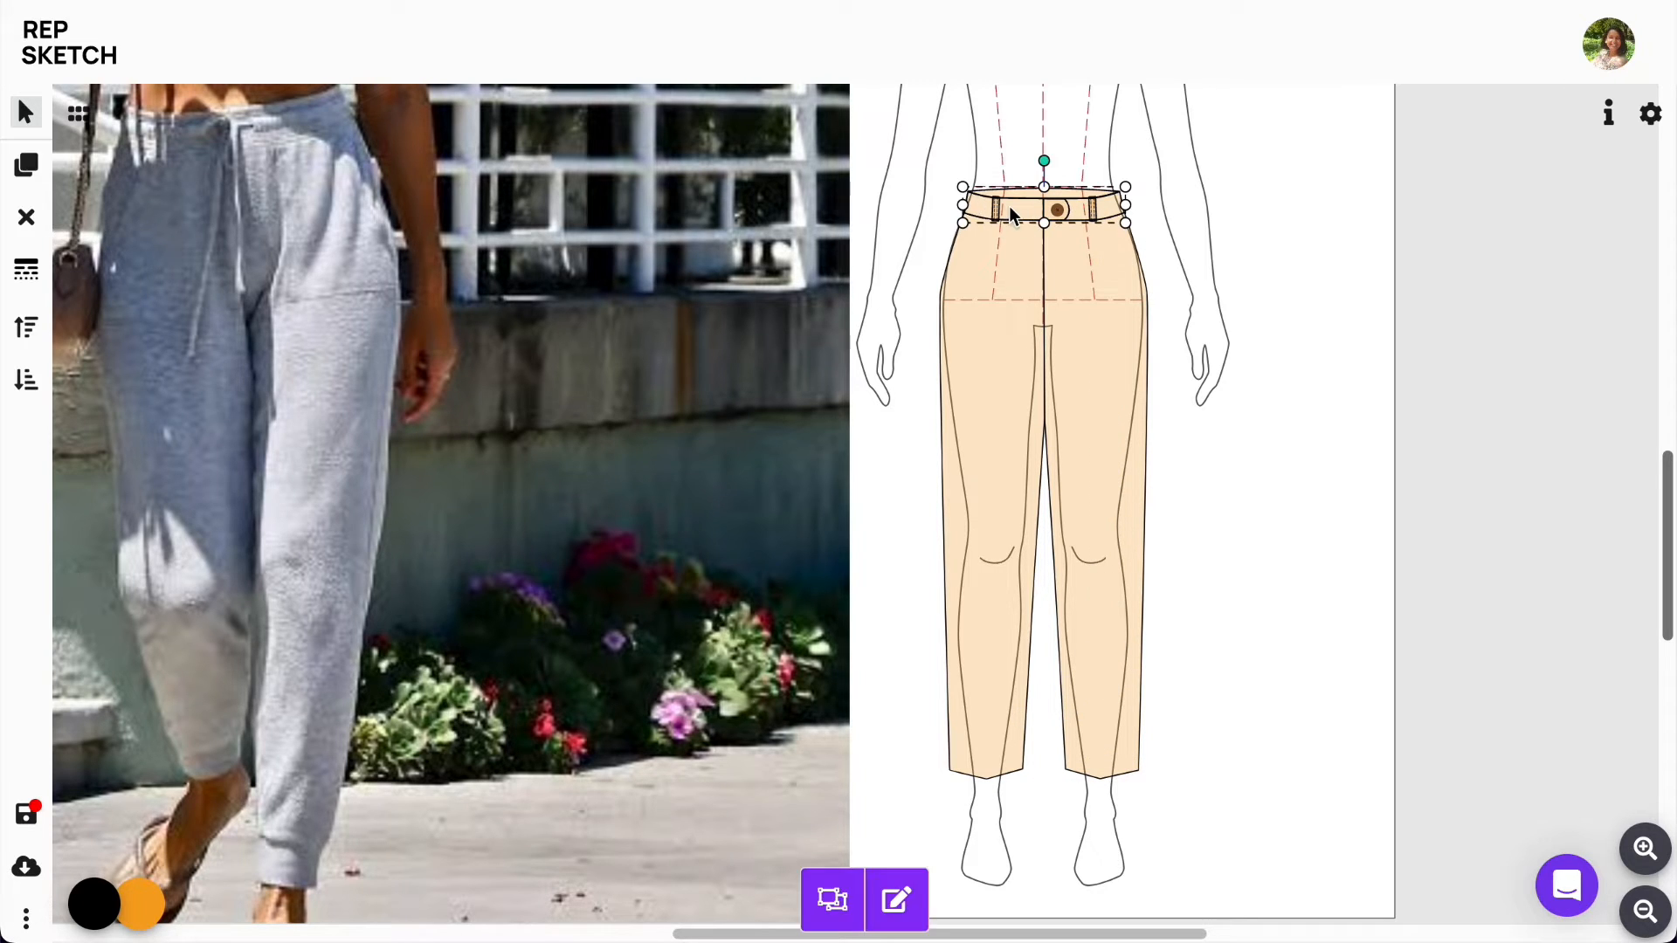
{"action": "left_click", "coordinate": [26, 216]}
Step: Set the fill colour of both trouser legs to hex dcdde7
{"action": "left_click", "coordinate": [977, 471]}
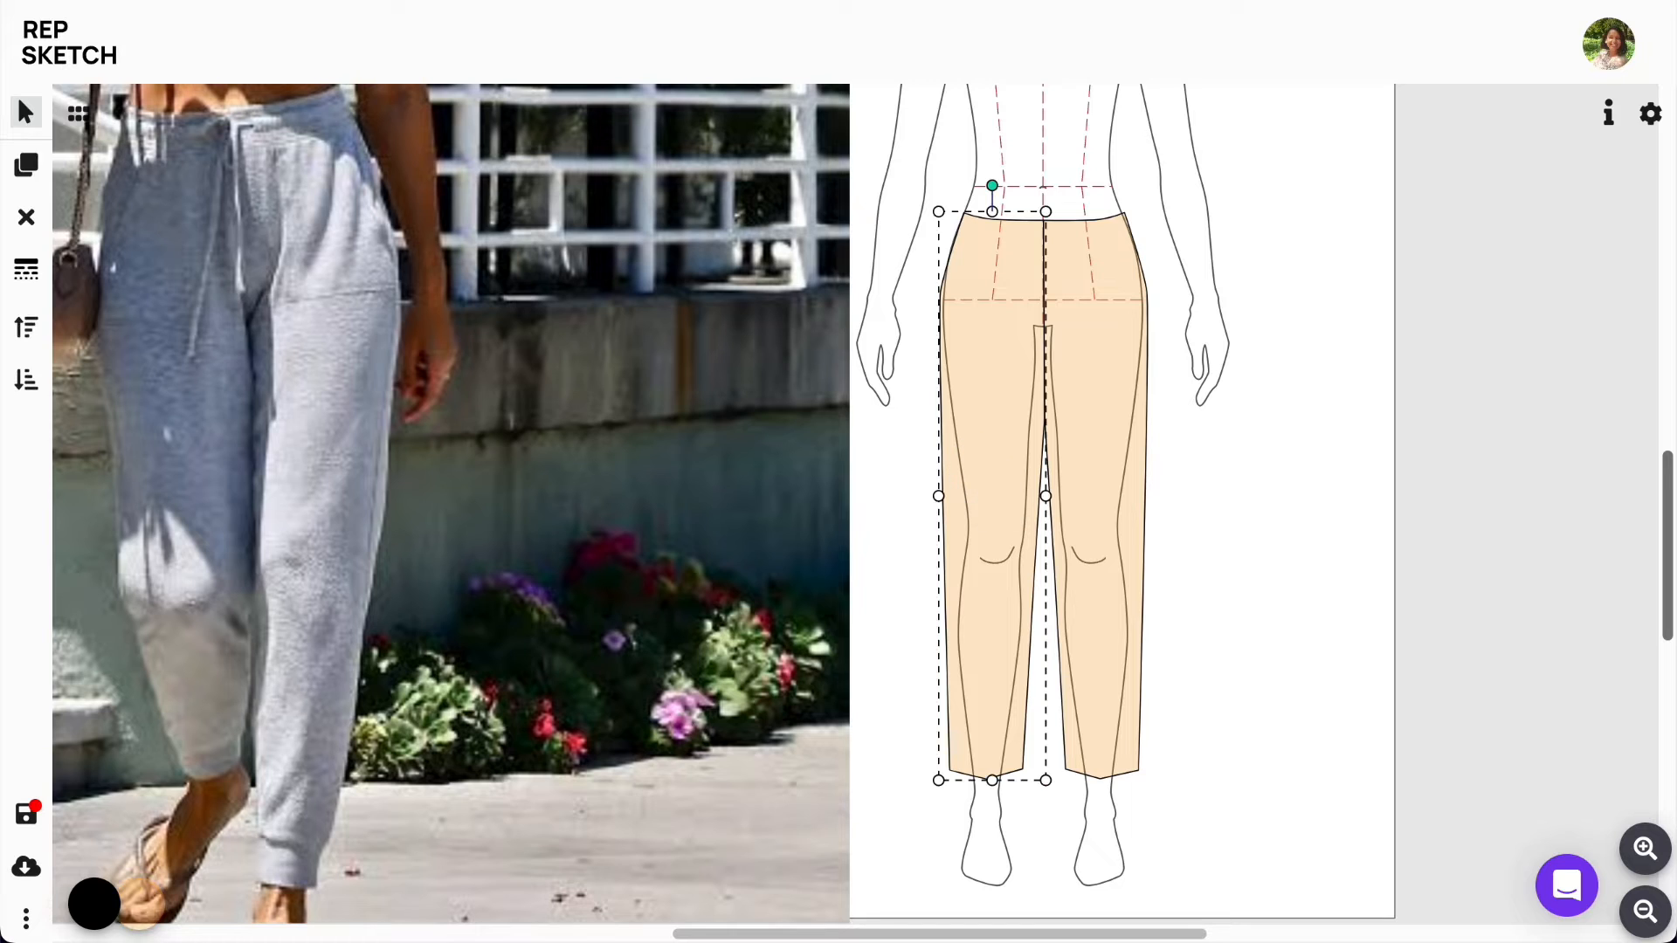
{"action": "left_click", "coordinate": [1114, 615], "text": "shift"}
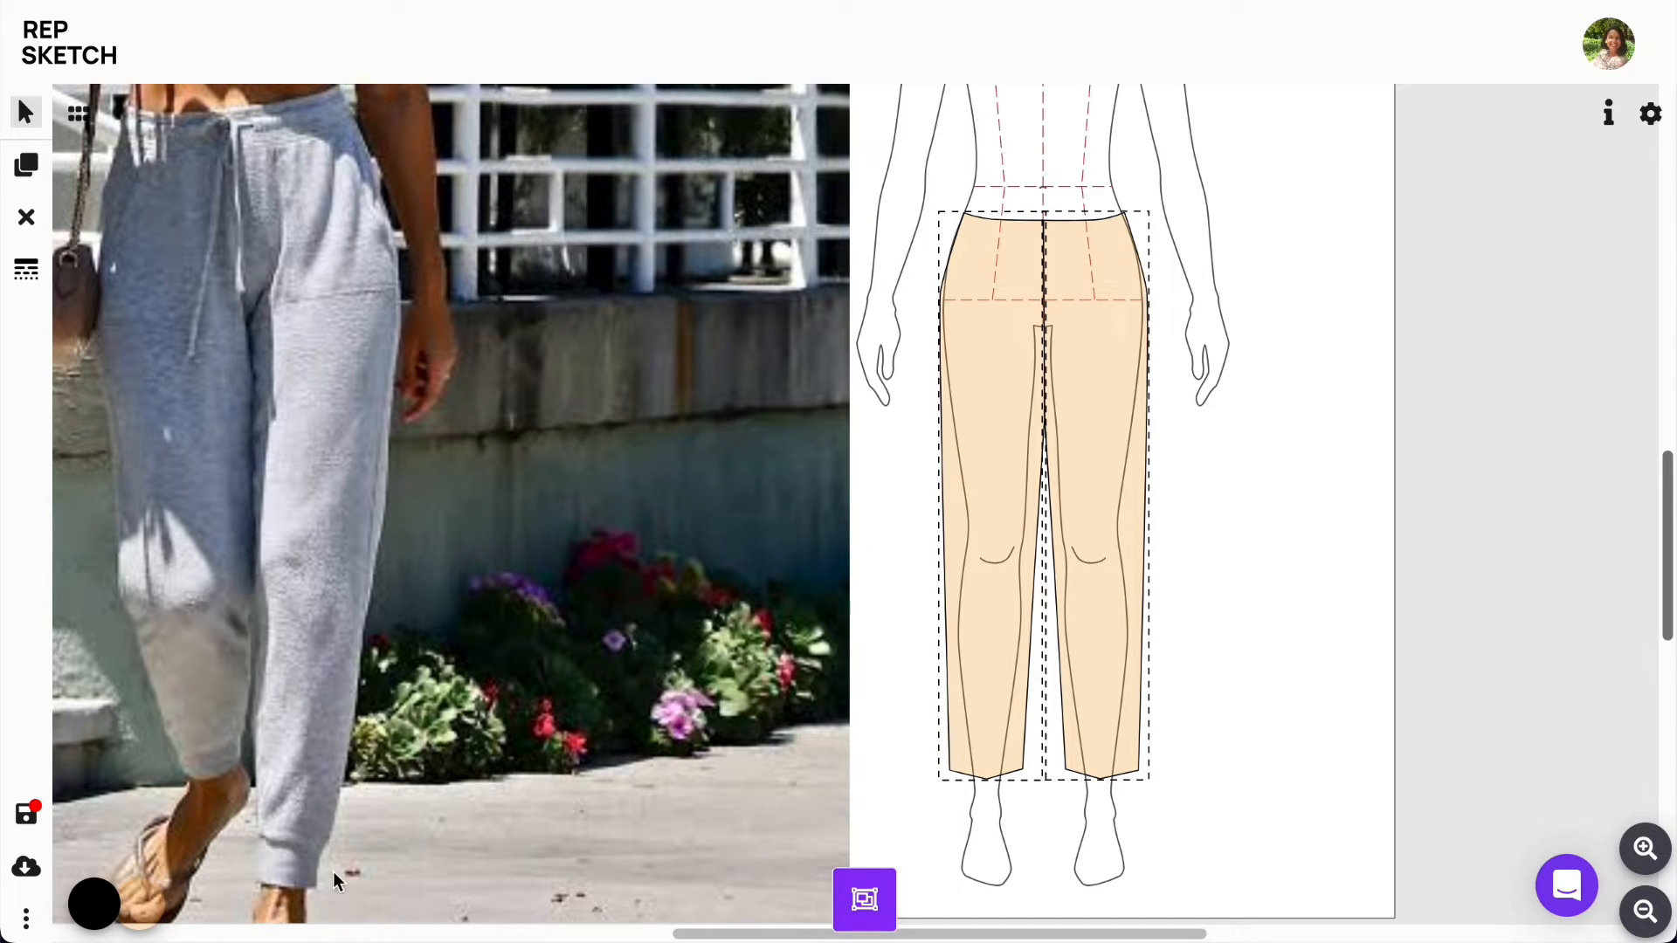
{"action": "left_click", "coordinate": [94, 902]}
{"action": "left_click", "coordinate": [147, 735]}
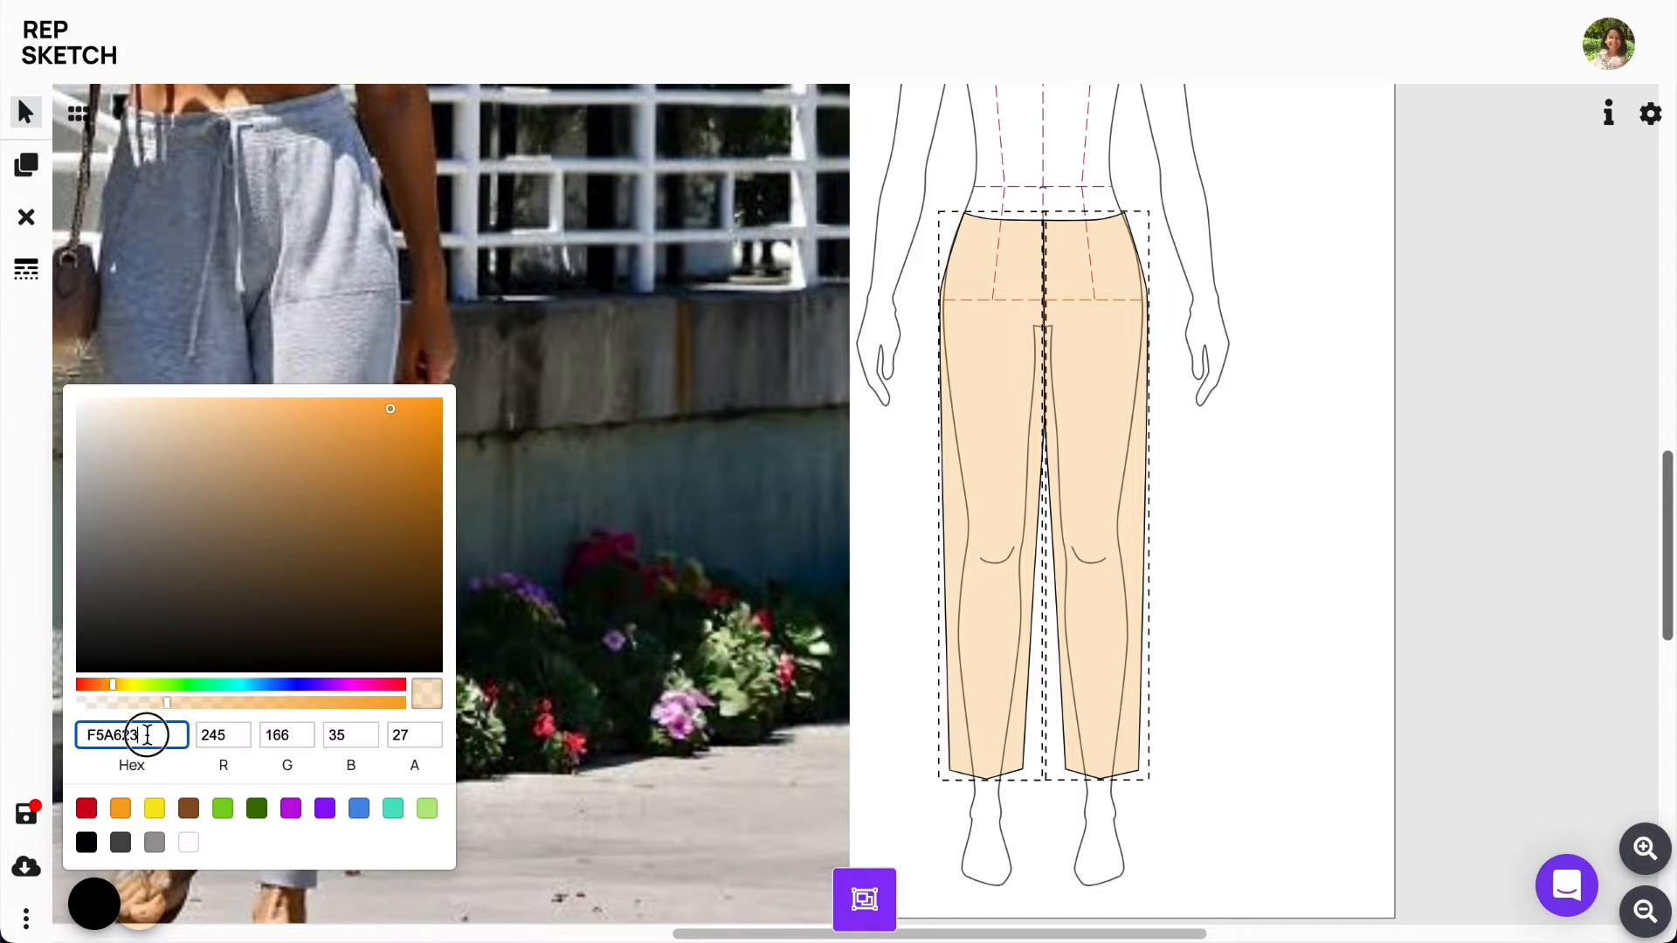
{"action": "left_click_drag", "start_coordinate": [146, 734], "coordinate": [82, 732]}
{"action": "type", "text": "dcdde7"}
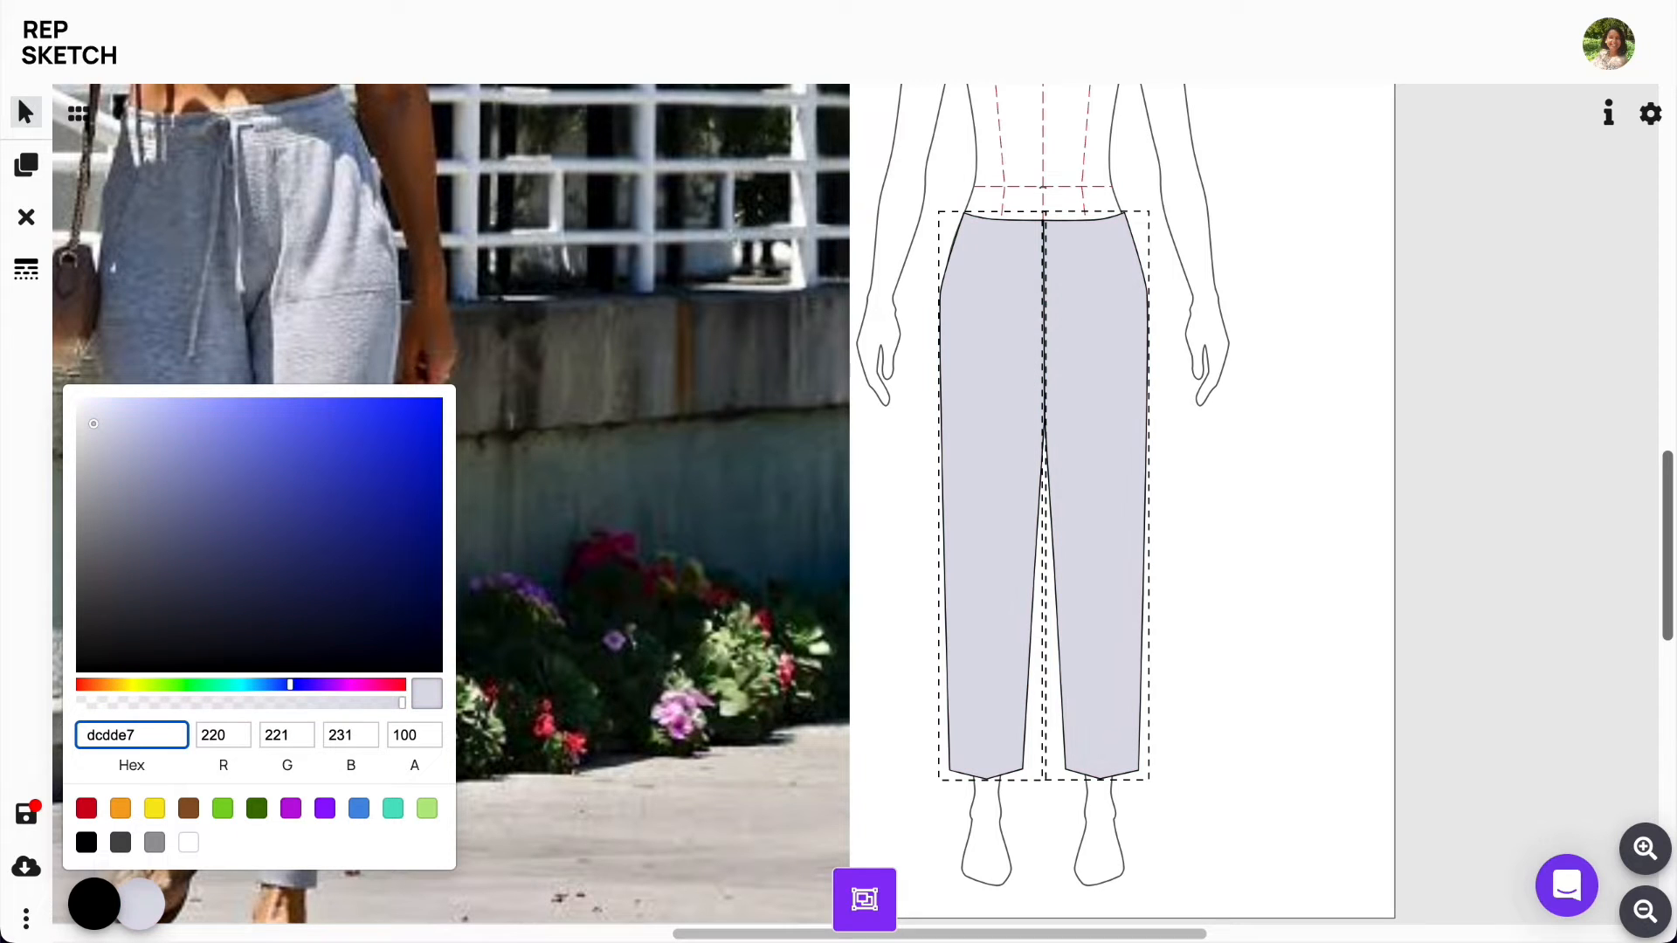
{"action": "left_click", "coordinate": [1278, 653]}
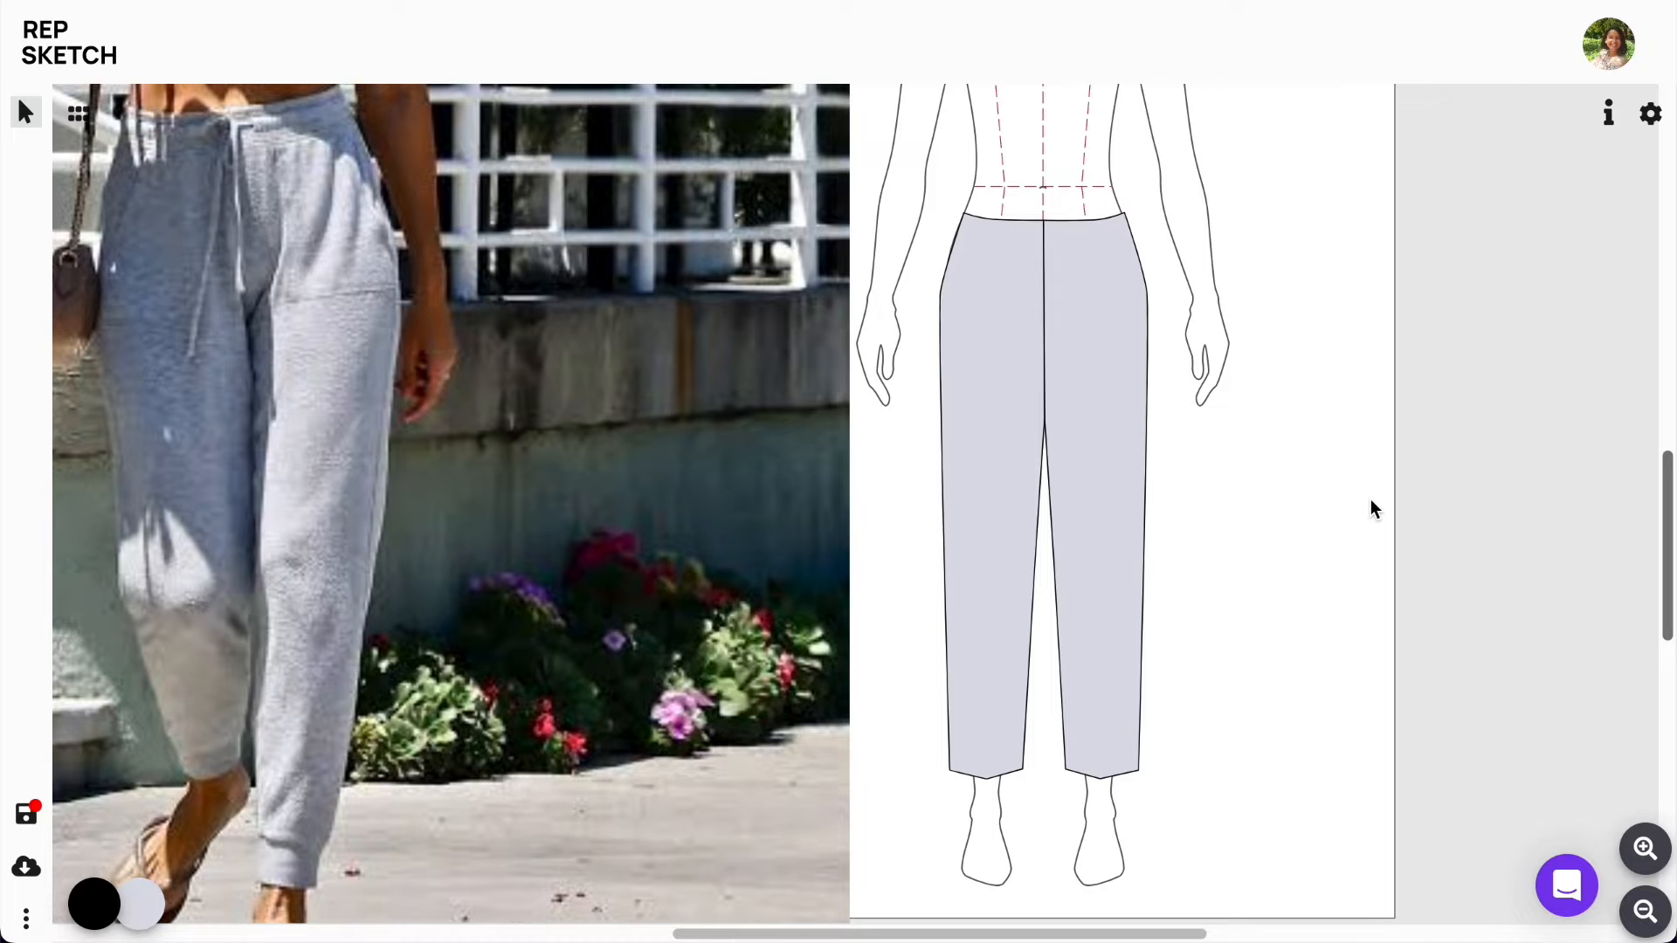
Step: Find the elasticated waistband with drawstring among the waistband components for bottoms and add it to the canvas beside the body template
{"action": "left_click", "coordinate": [77, 114]}
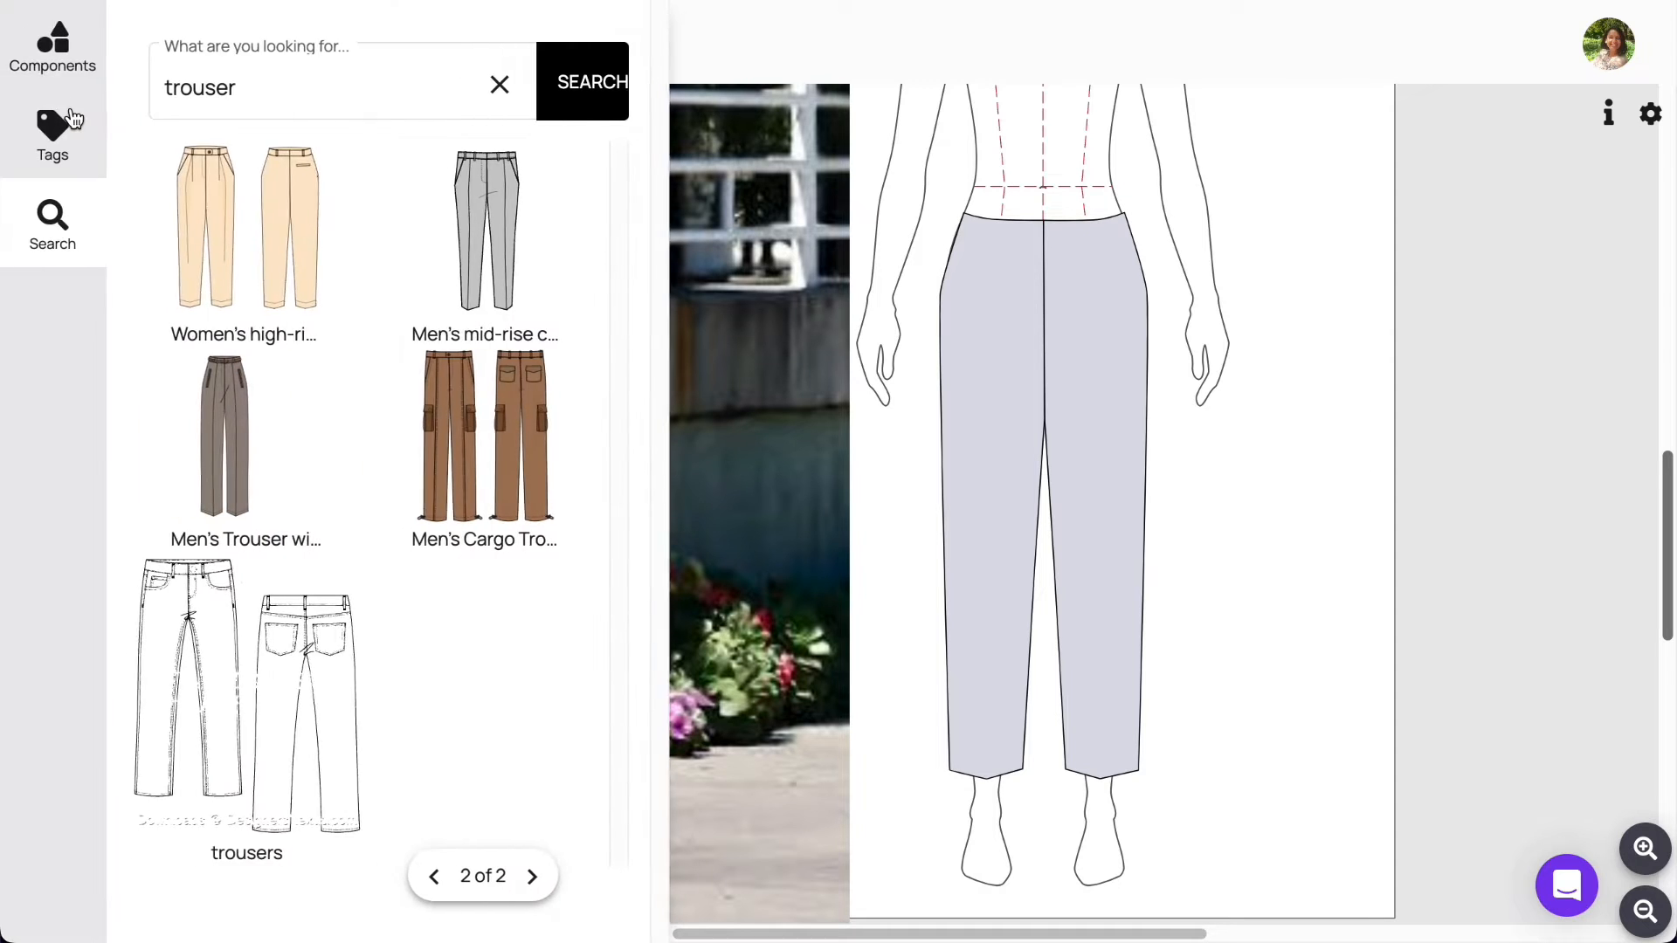
{"action": "left_click", "coordinate": [85, 68]}
{"action": "left_click", "coordinate": [432, 33]}
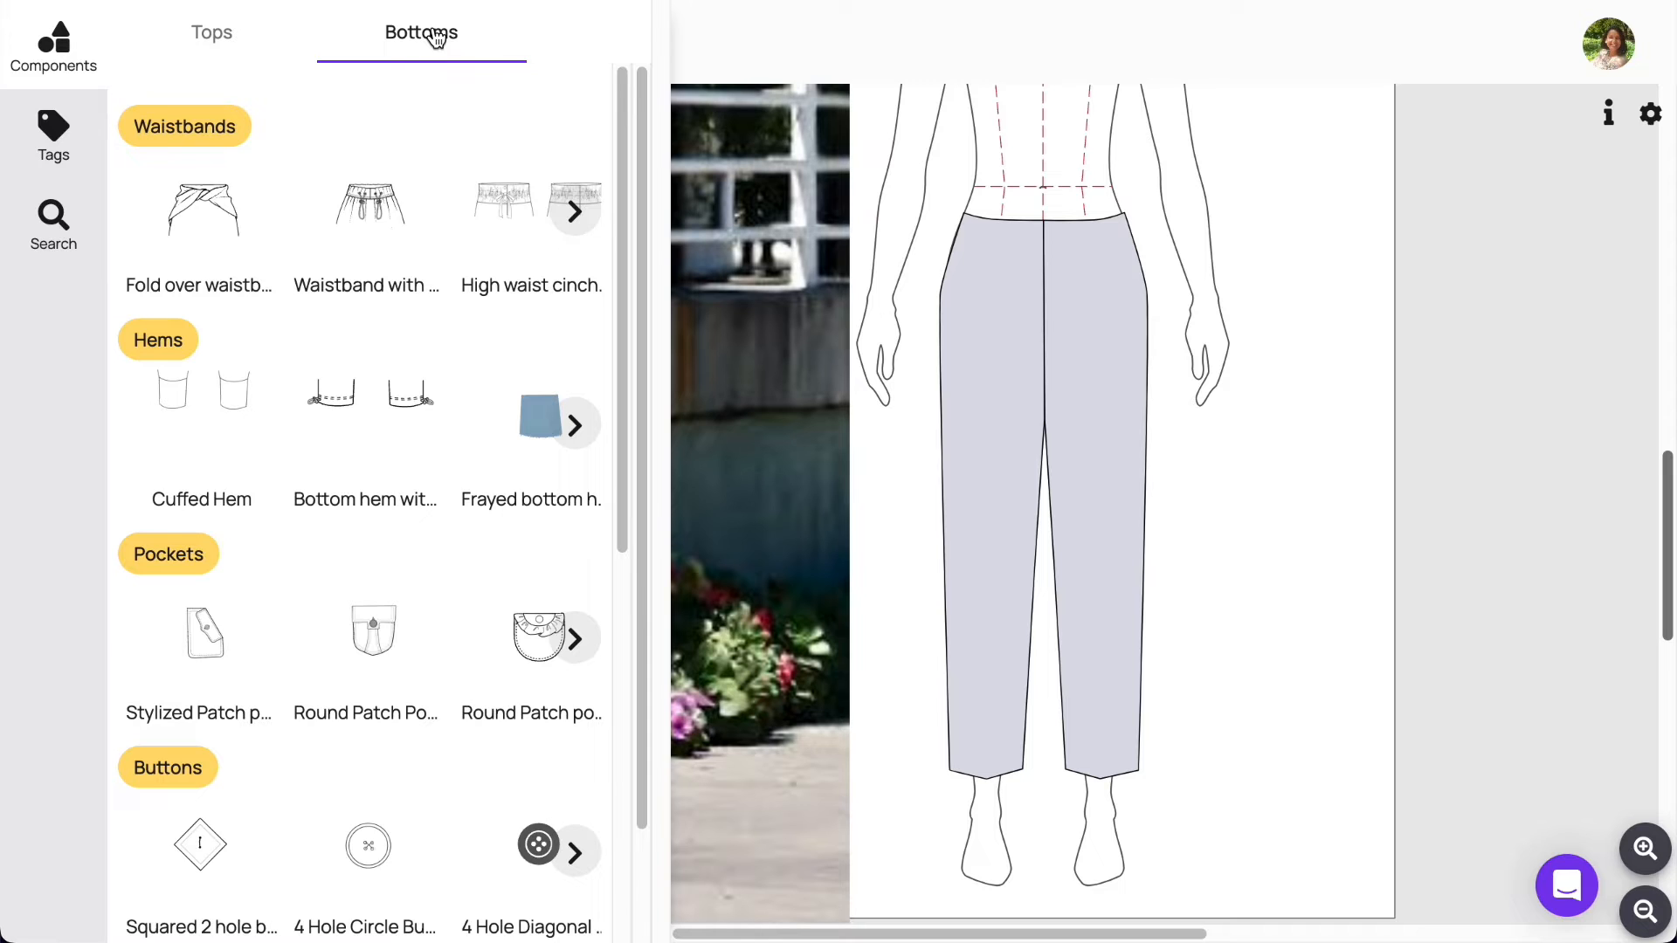
{"action": "left_click", "coordinate": [576, 212]}
{"action": "left_click", "coordinate": [576, 212]}
{"action": "left_click", "coordinate": [576, 213]}
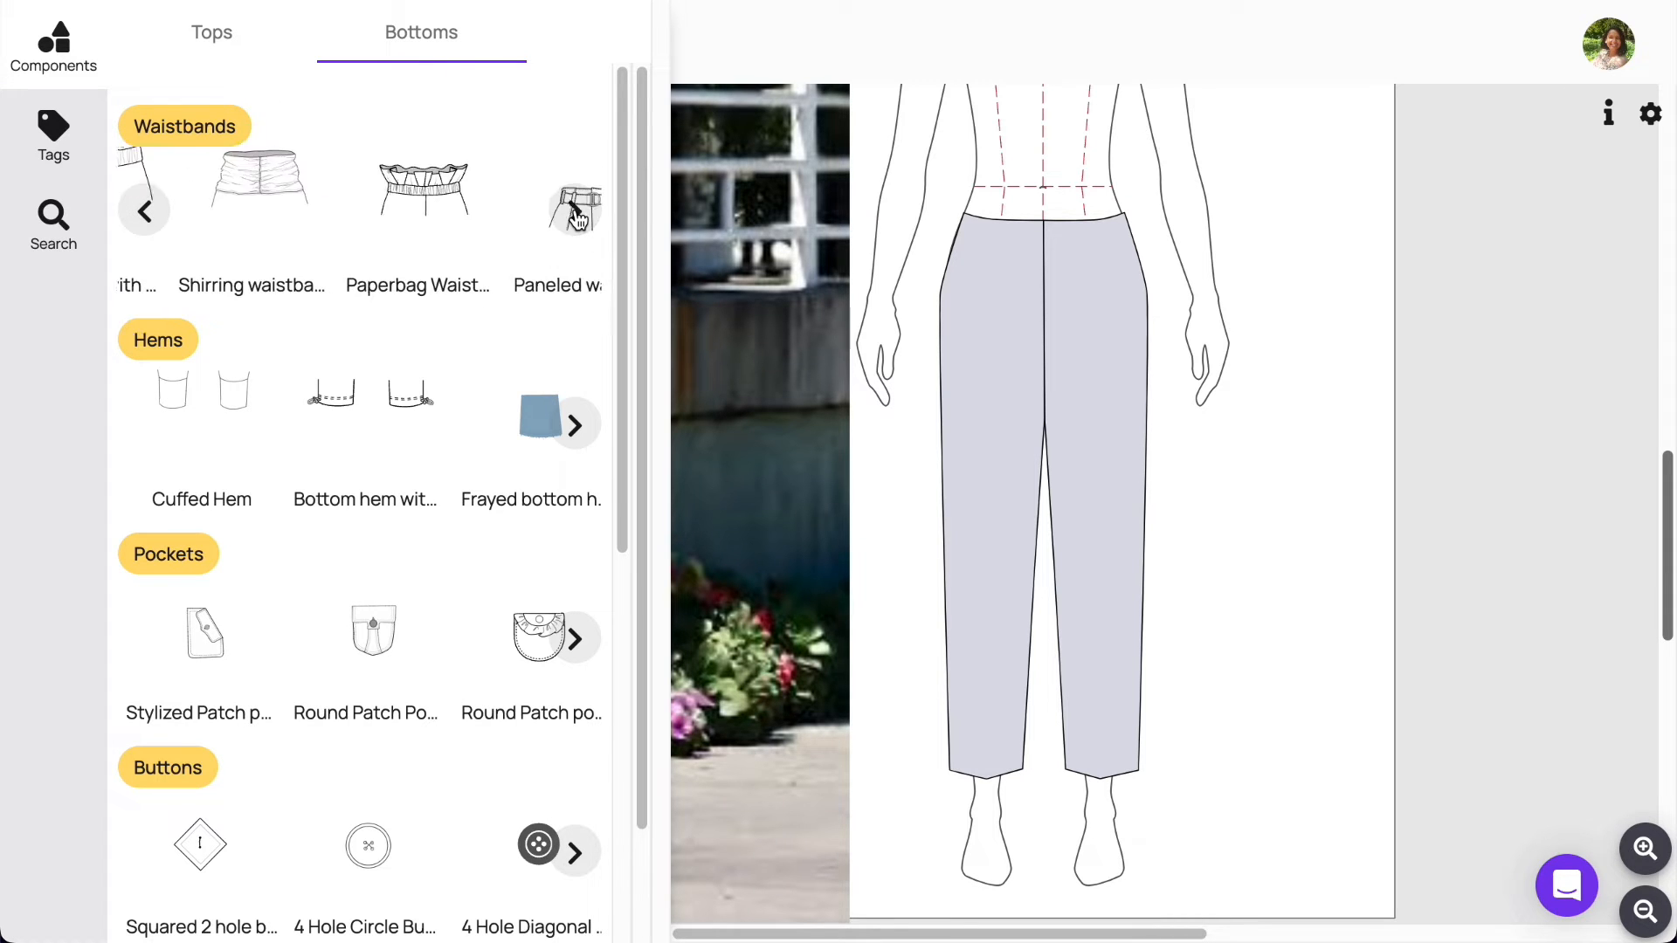
{"action": "left_click", "coordinate": [576, 212]}
{"action": "left_click", "coordinate": [575, 212]}
{"action": "left_click", "coordinate": [576, 213]}
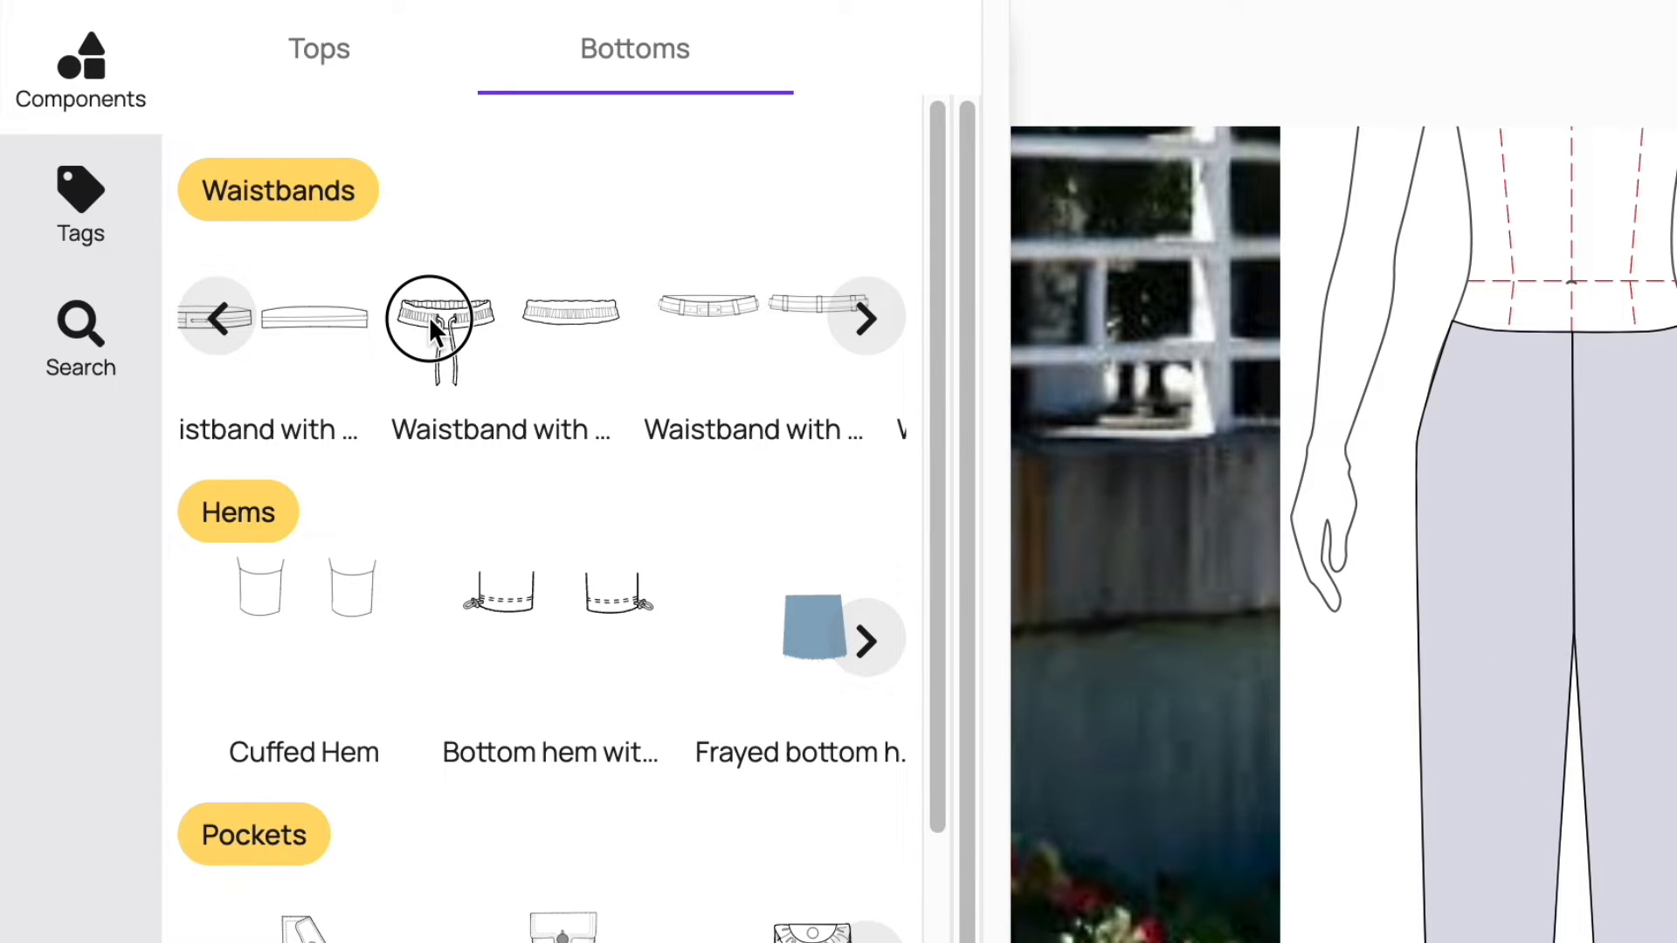
{"action": "left_click_drag", "start_coordinate": [428, 316], "coordinate": [1650, 524]}
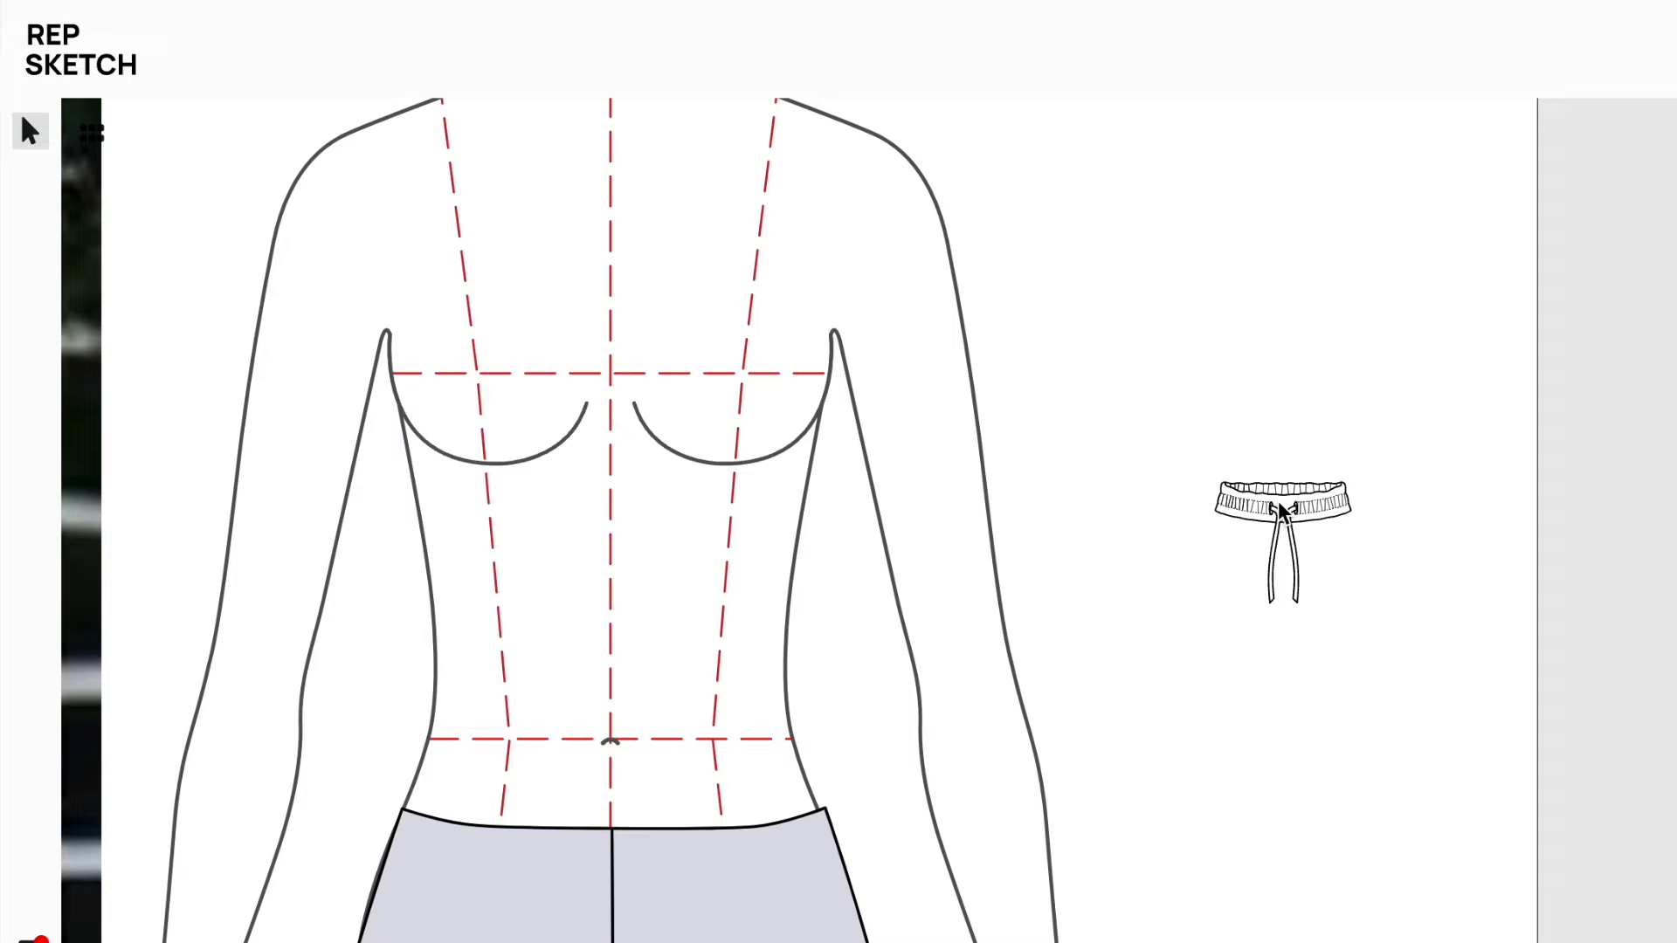
Step: Move the drawstring waistband onto the top of the trousers and enlarge it to match the width of their top edge
{"action": "left_click_drag", "start_coordinate": [1277, 501], "coordinate": [505, 802]}
{"action": "left_click_drag", "start_coordinate": [459, 669], "coordinate": [669, 585]}
{"action": "left_click_drag", "start_coordinate": [509, 536], "coordinate": [513, 670]}
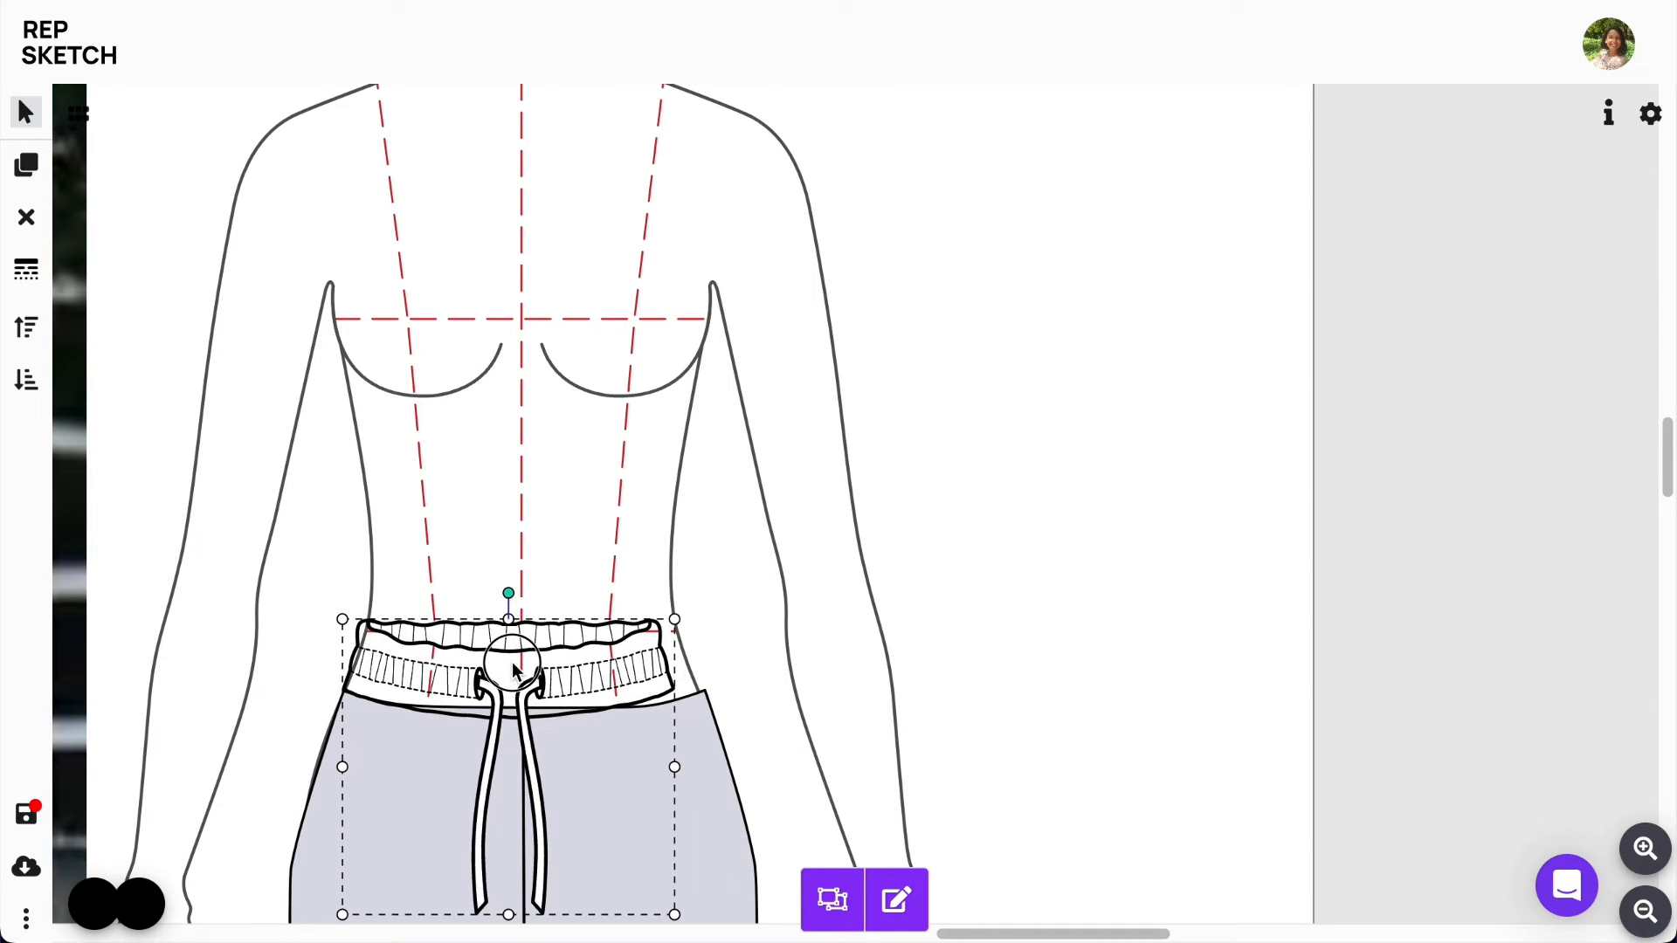
{"action": "left_click_drag", "start_coordinate": [675, 620], "coordinate": [704, 588]}
Step: Move the waistband clear of the body, ungroup it, set its fill to hex DCDDE7 and regroup its parts
{"action": "left_click_drag", "start_coordinate": [542, 644], "coordinate": [1159, 427]}
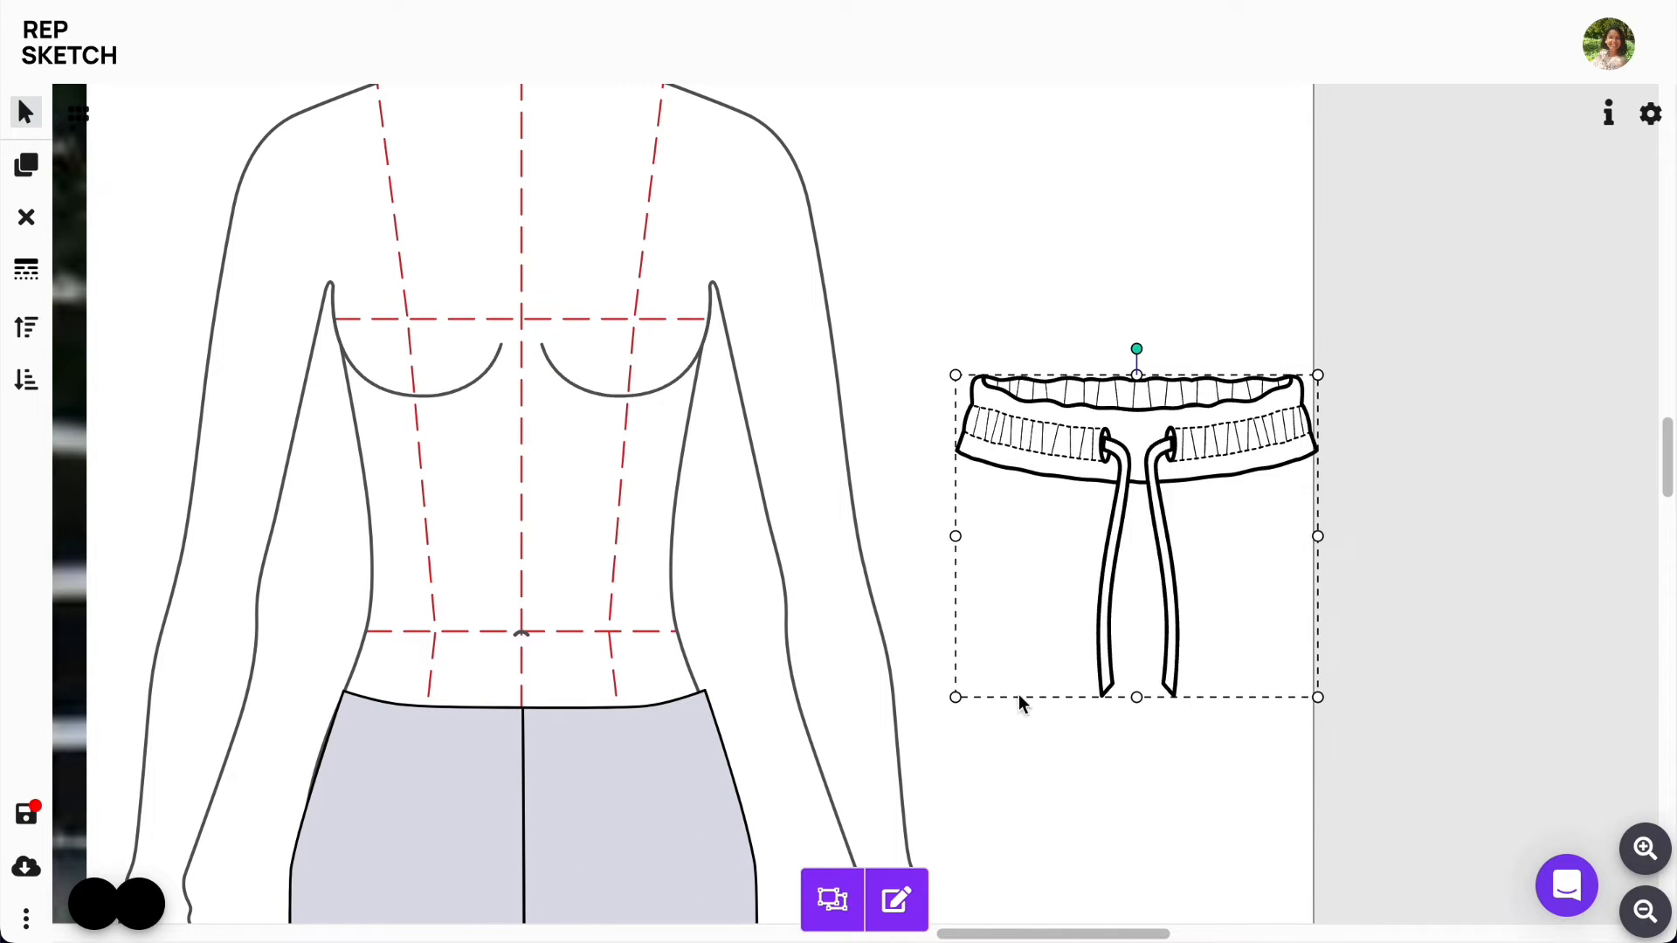
{"action": "left_click", "coordinate": [829, 902]}
{"action": "left_click", "coordinate": [1138, 437]}
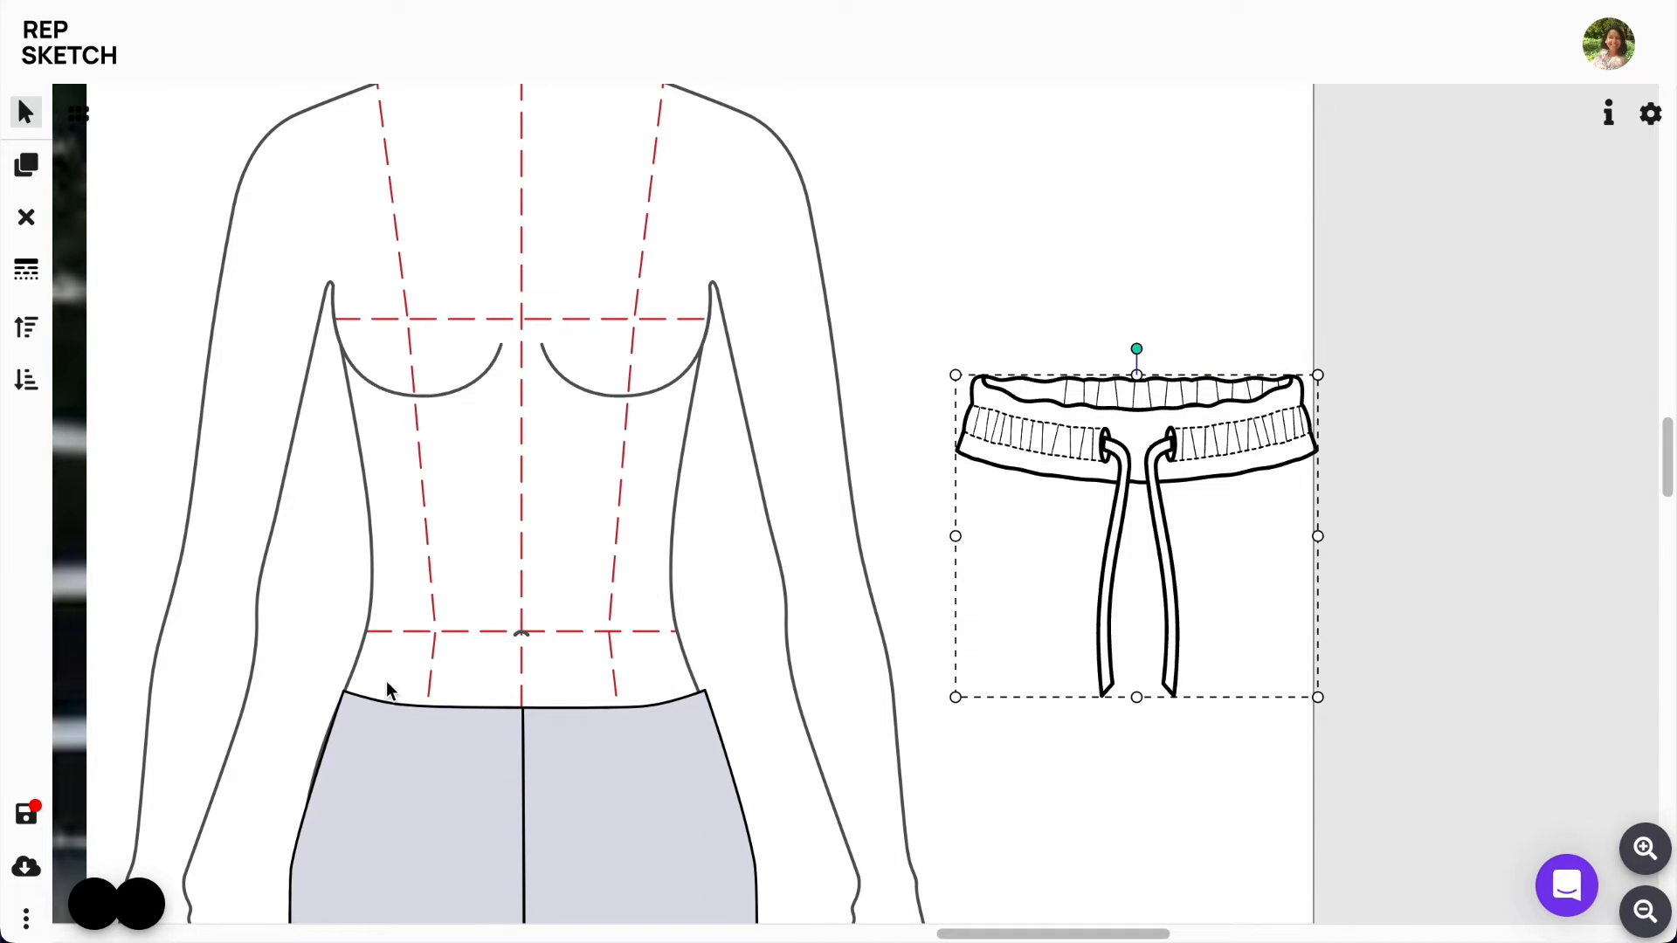
{"action": "left_click", "coordinate": [144, 908]}
{"action": "left_click", "coordinate": [123, 734]}
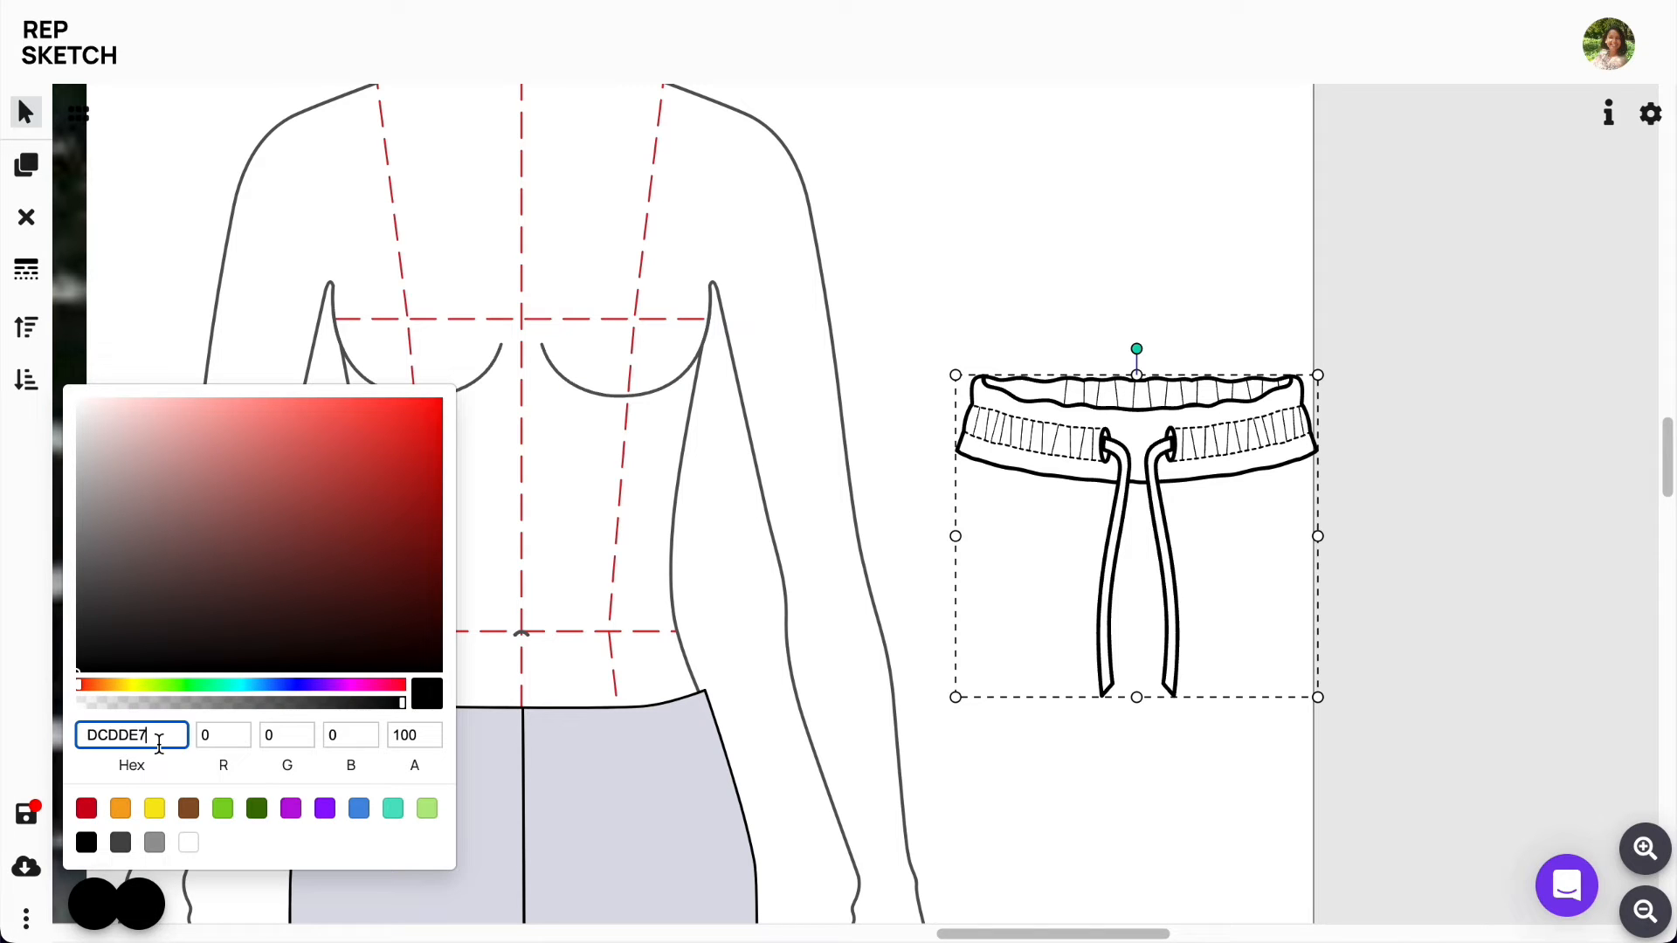
{"action": "left_click_drag", "start_coordinate": [973, 301], "coordinate": [1349, 601]}
{"action": "left_click", "coordinate": [860, 904]}
{"action": "left_click", "coordinate": [1403, 583]}
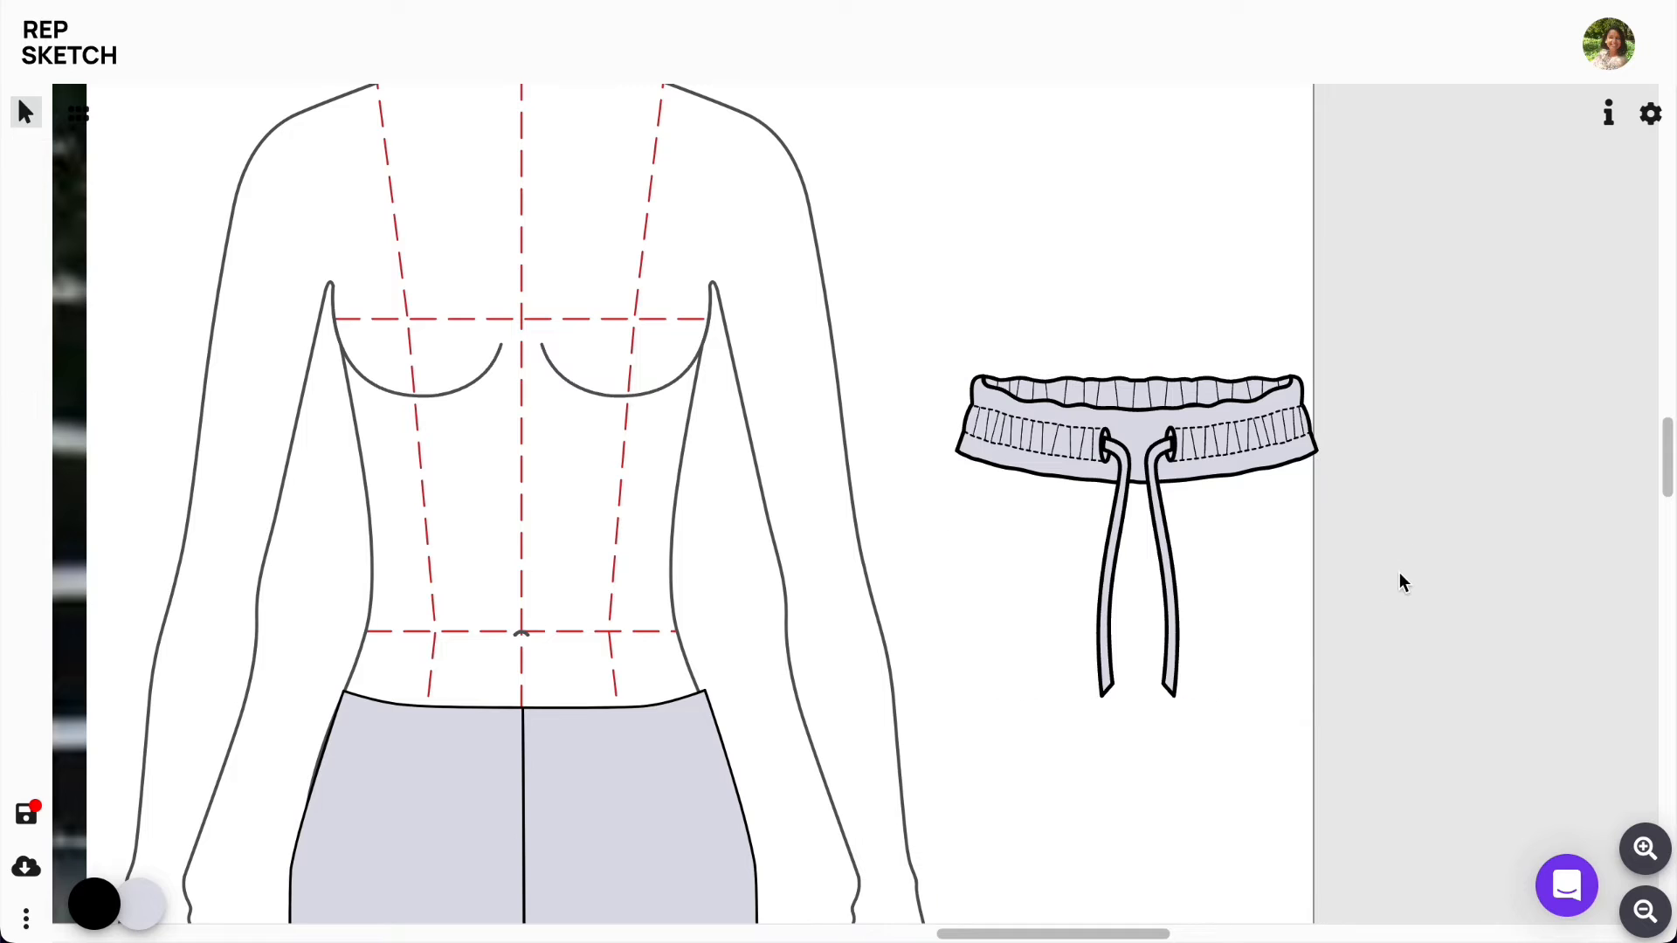
Step: Place the grey drawstring waistband back on the trousers, aligning its lower corners with the top edge of the legs
{"action": "left_click_drag", "start_coordinate": [1132, 439], "coordinate": [512, 678]}
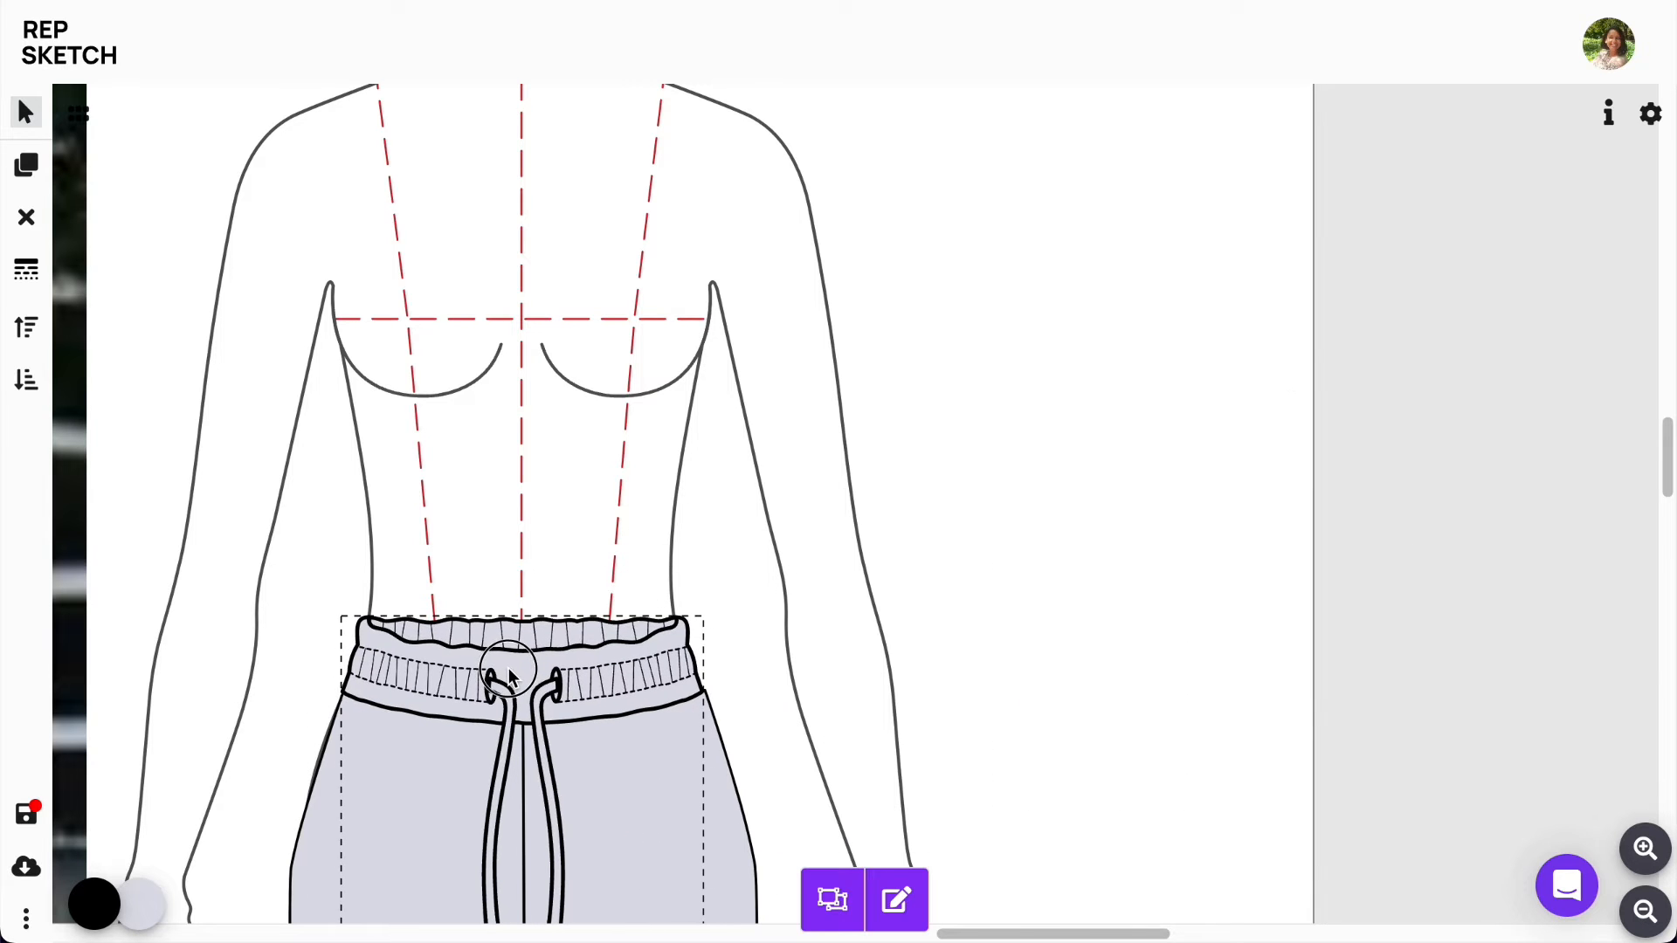
{"action": "left_click_drag", "start_coordinate": [342, 616], "coordinate": [341, 616]}
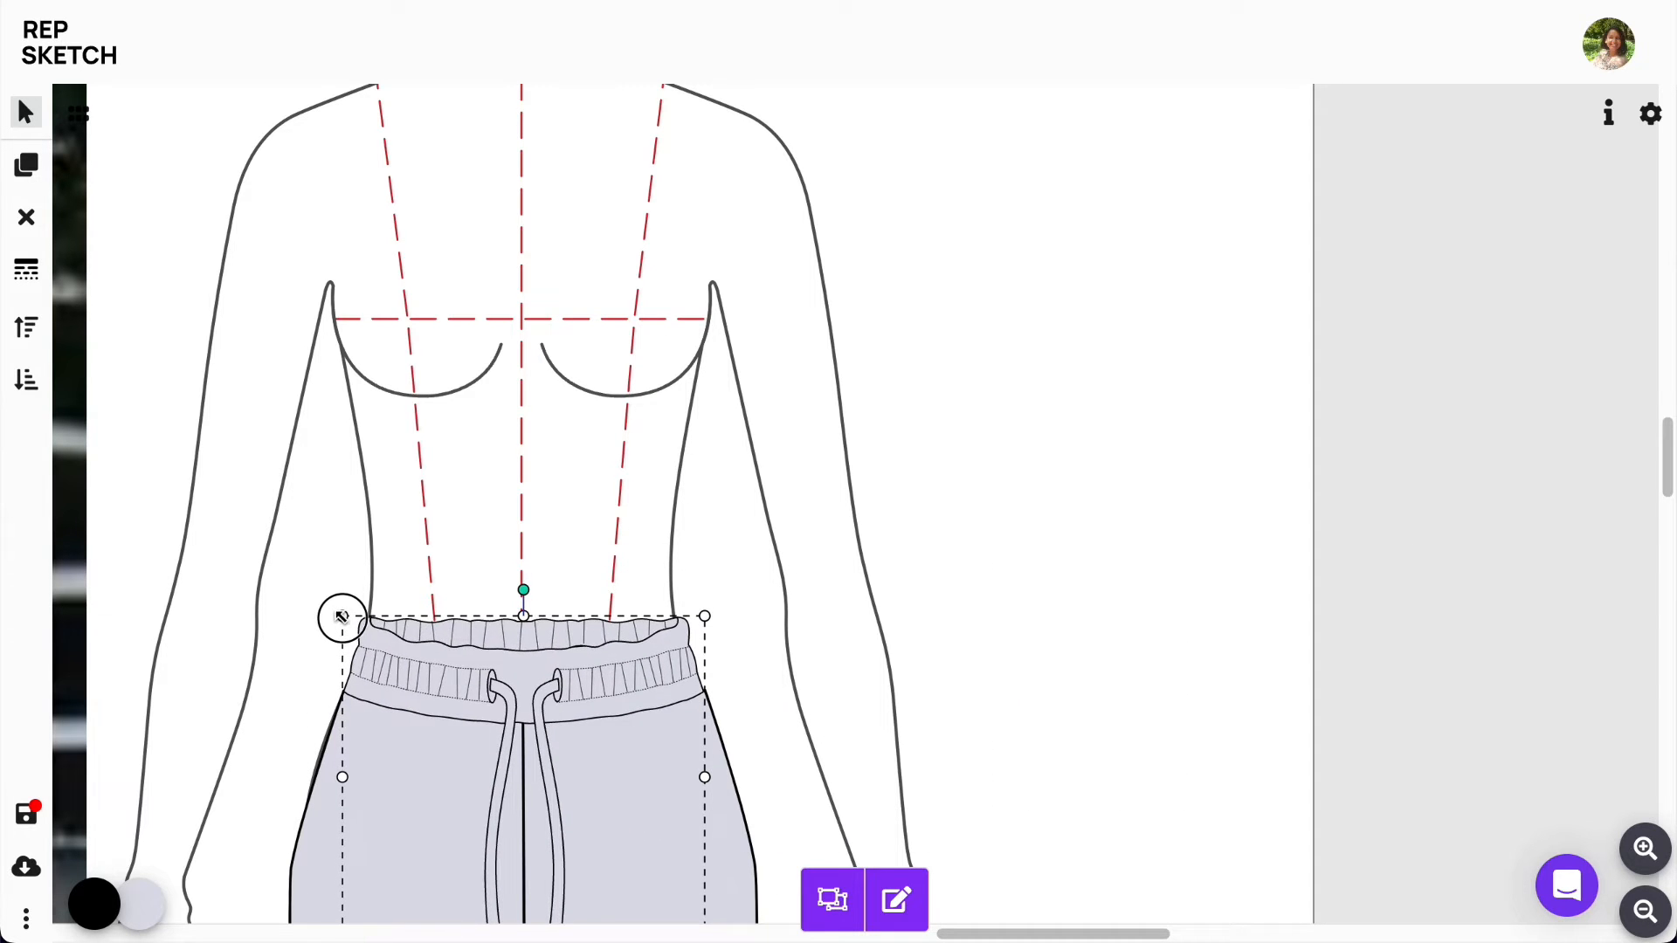
{"action": "left_click_drag", "start_coordinate": [501, 666], "coordinate": [501, 665]}
{"action": "left_click", "coordinate": [1172, 611]}
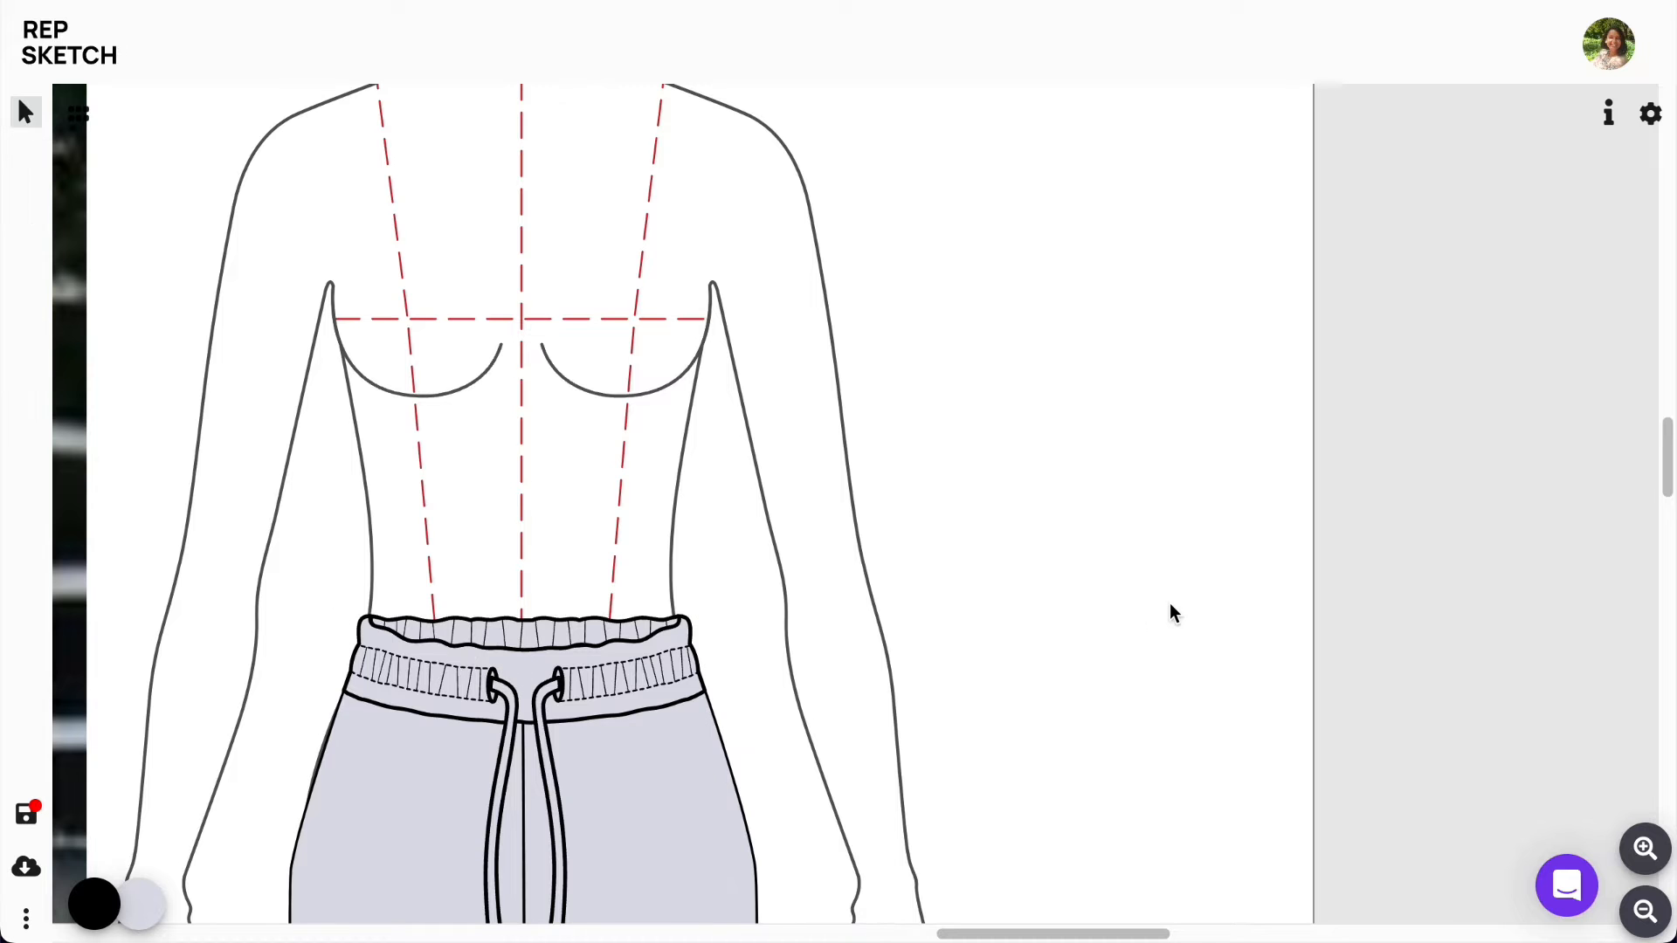
Step: Reshape the left-hand trouser leg's outer edge into a smooth hip curve by lowering the hip point and lengthening its curve handles
{"action": "left_click", "coordinate": [1646, 912]}
{"action": "left_click", "coordinate": [1645, 912]}
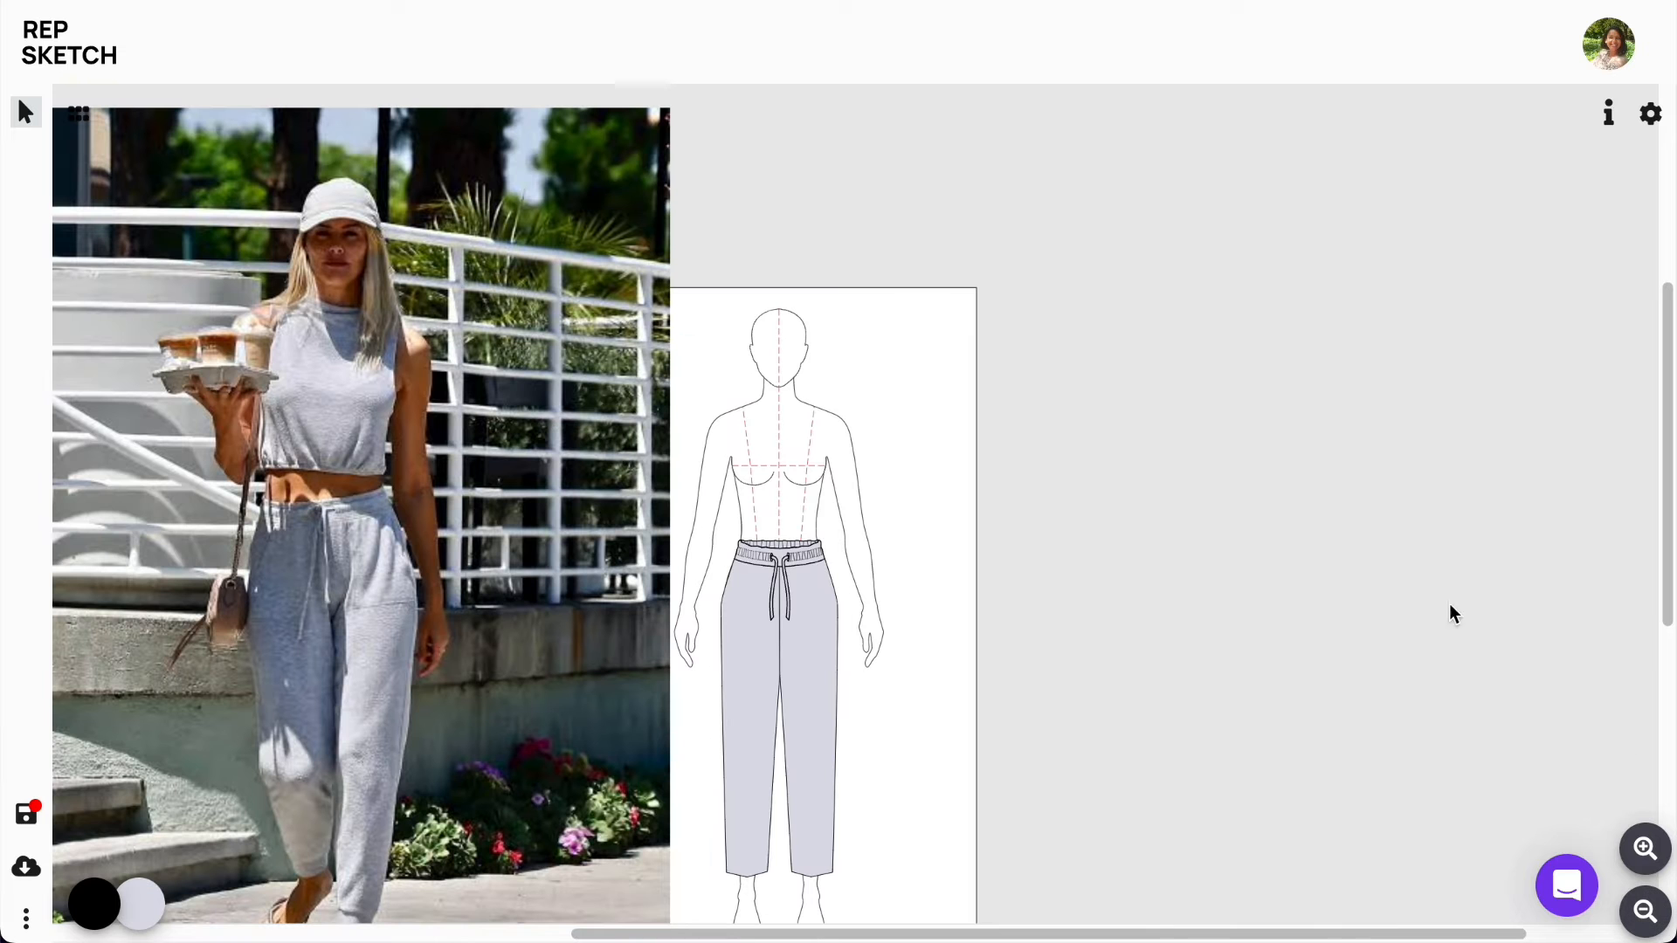
{"action": "left_click_drag", "start_coordinate": [1669, 521], "coordinate": [1669, 604]}
{"action": "left_click", "coordinate": [1646, 855]}
{"action": "left_click_drag", "start_coordinate": [1068, 933], "coordinate": [962, 924]}
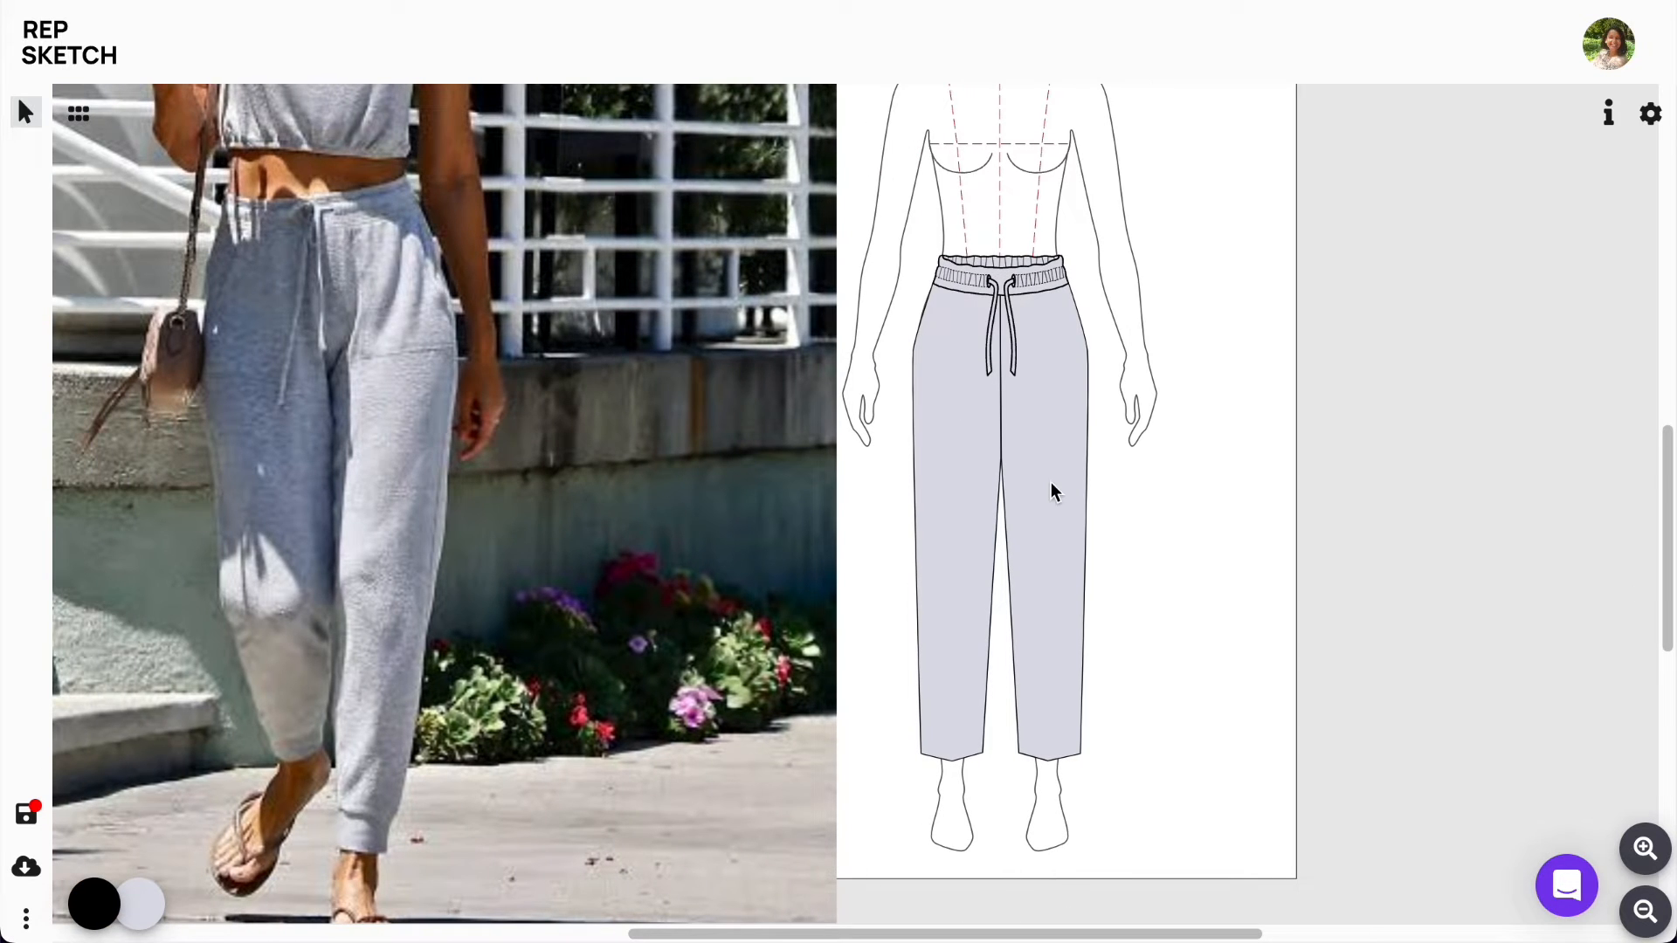
{"action": "double_click", "coordinate": [943, 517]}
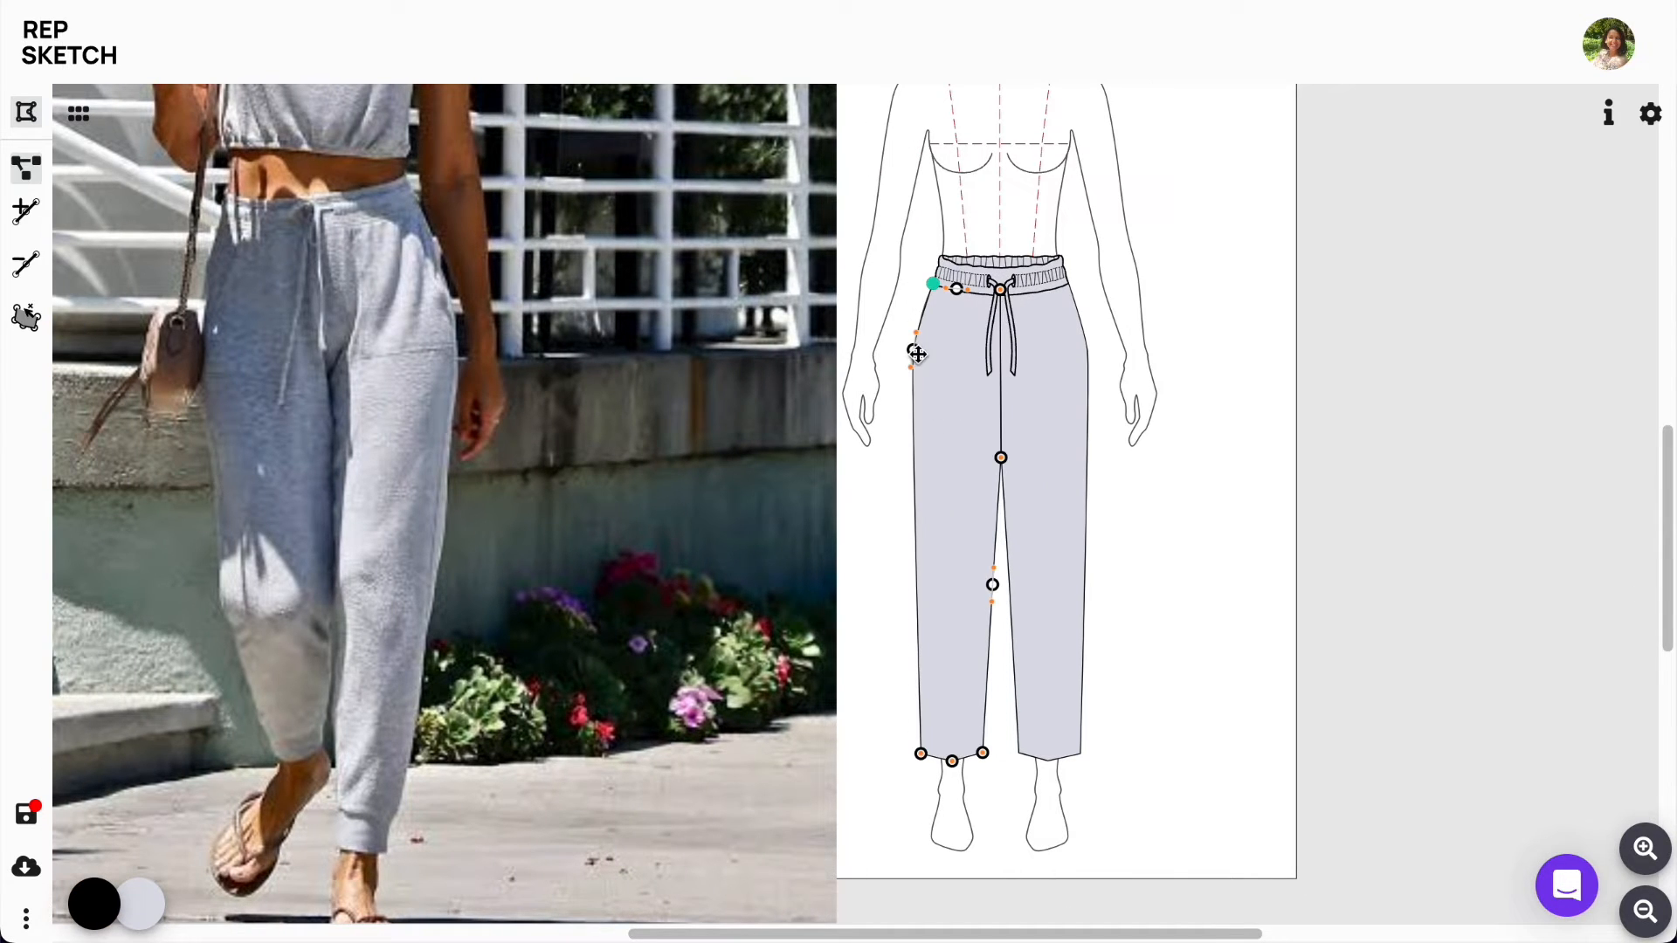
{"action": "left_click_drag", "start_coordinate": [916, 353], "coordinate": [906, 480]}
{"action": "left_click_drag", "start_coordinate": [912, 399], "coordinate": [911, 400]}
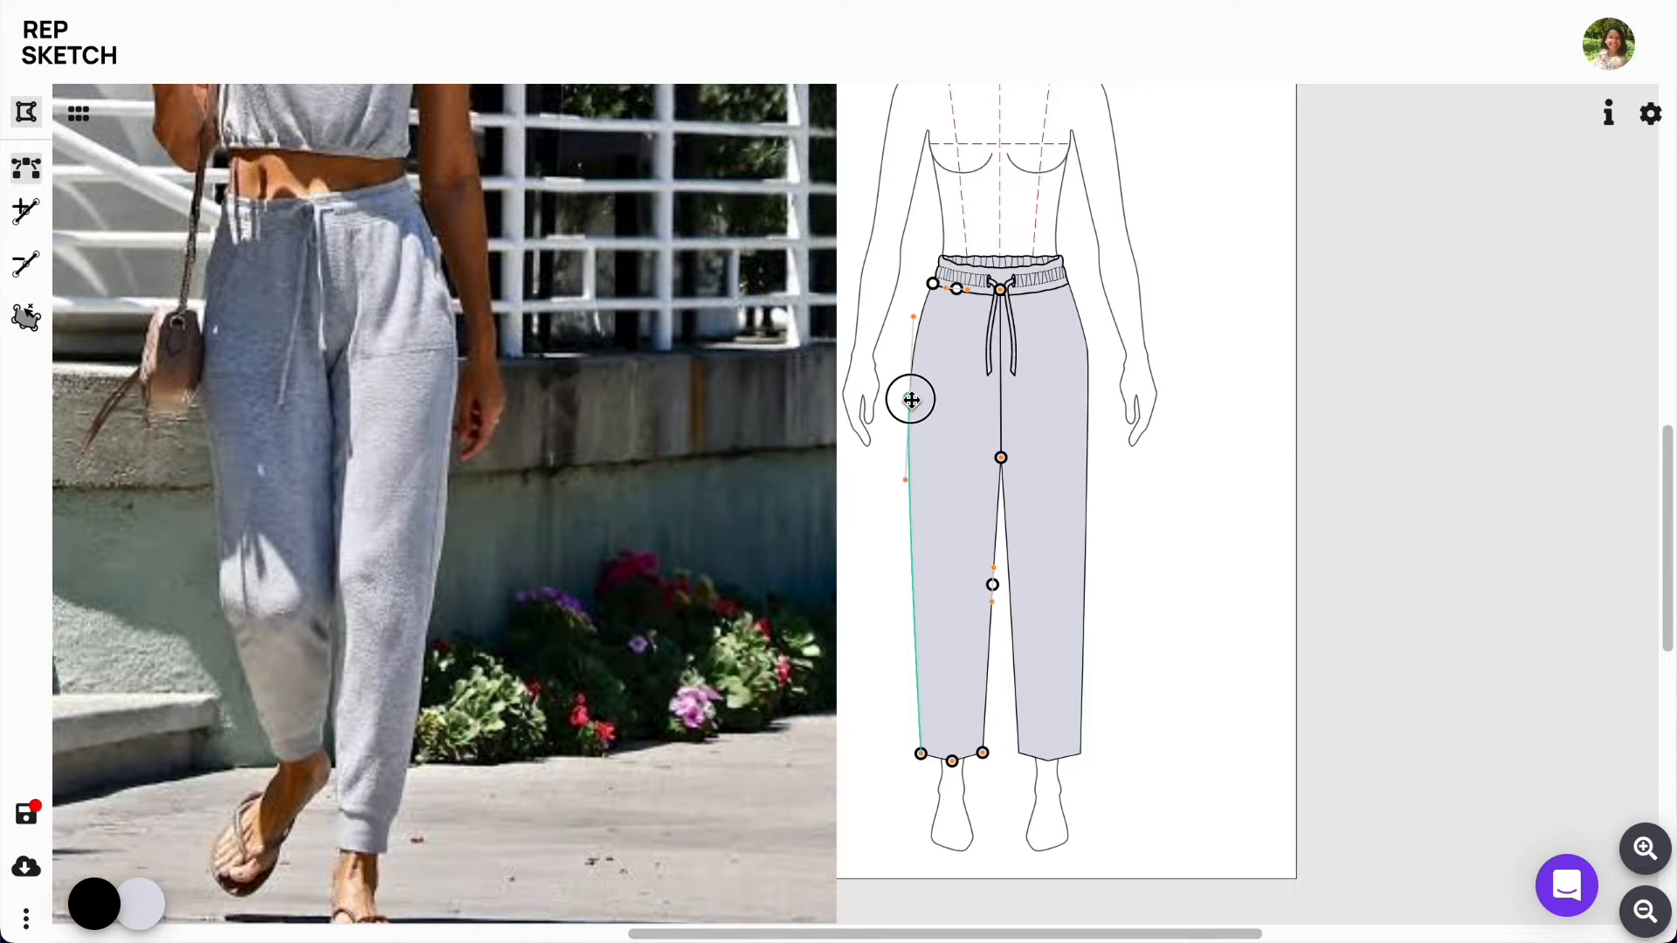
Step: Smooth the right-hand leg's outer hip curve and inseam to mirror the left-hand leg
{"action": "left_click", "coordinate": [1063, 420]}
{"action": "left_click_drag", "start_coordinate": [1088, 352], "coordinate": [1091, 385]}
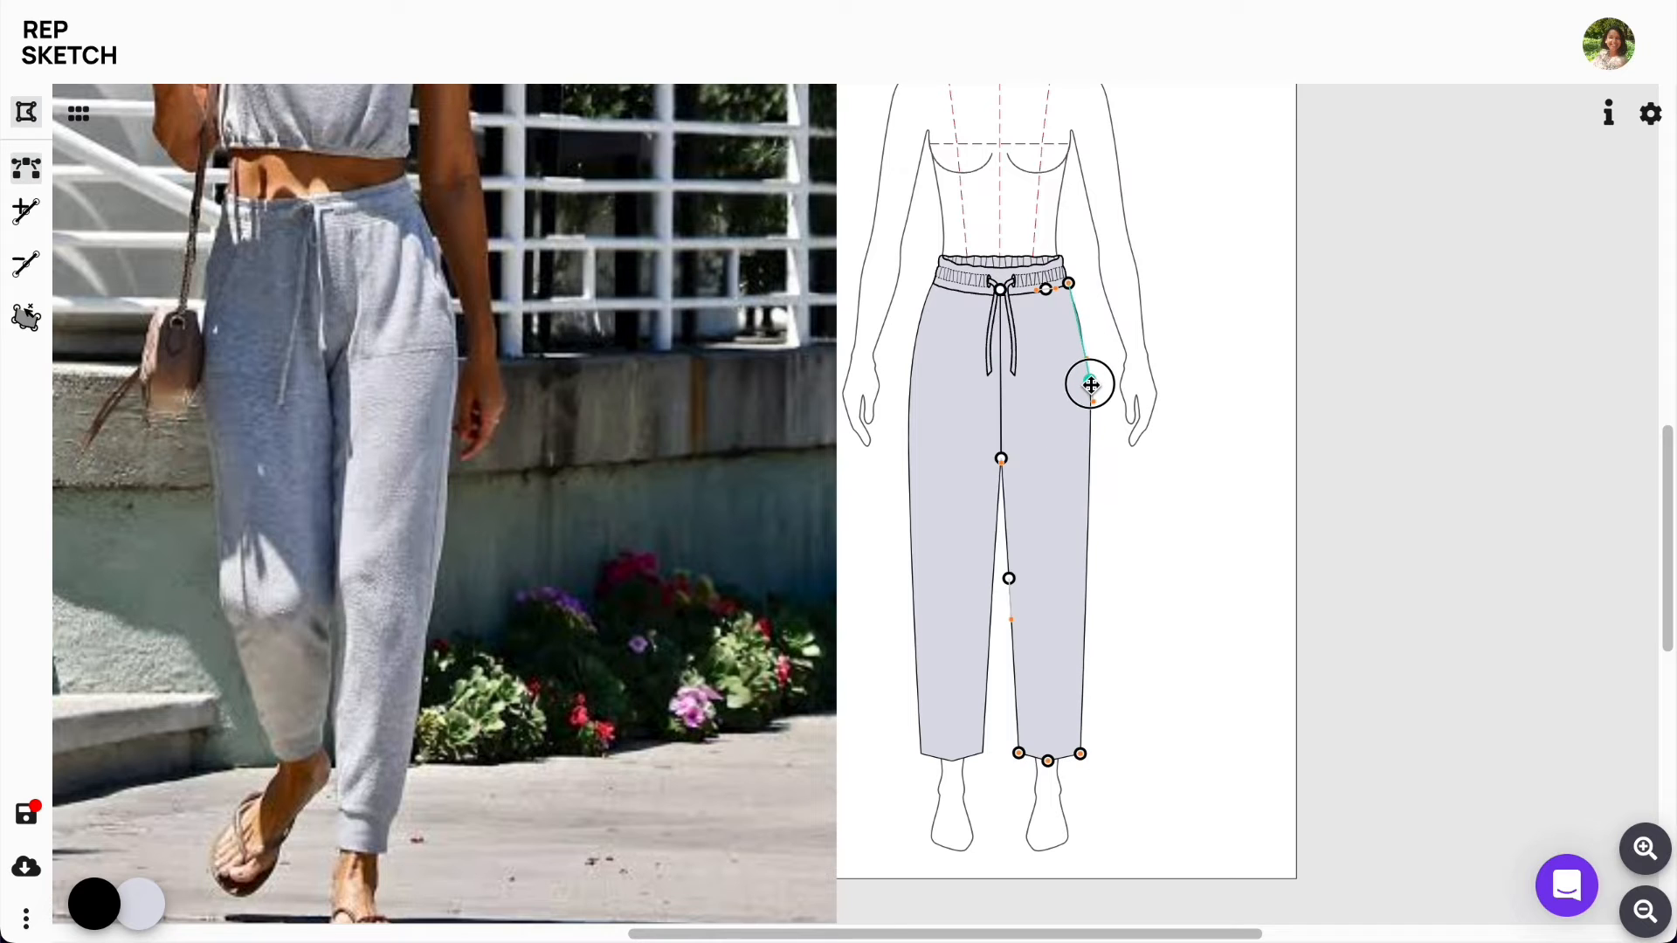
{"action": "left_click_drag", "start_coordinate": [1013, 648], "coordinate": [1015, 663]}
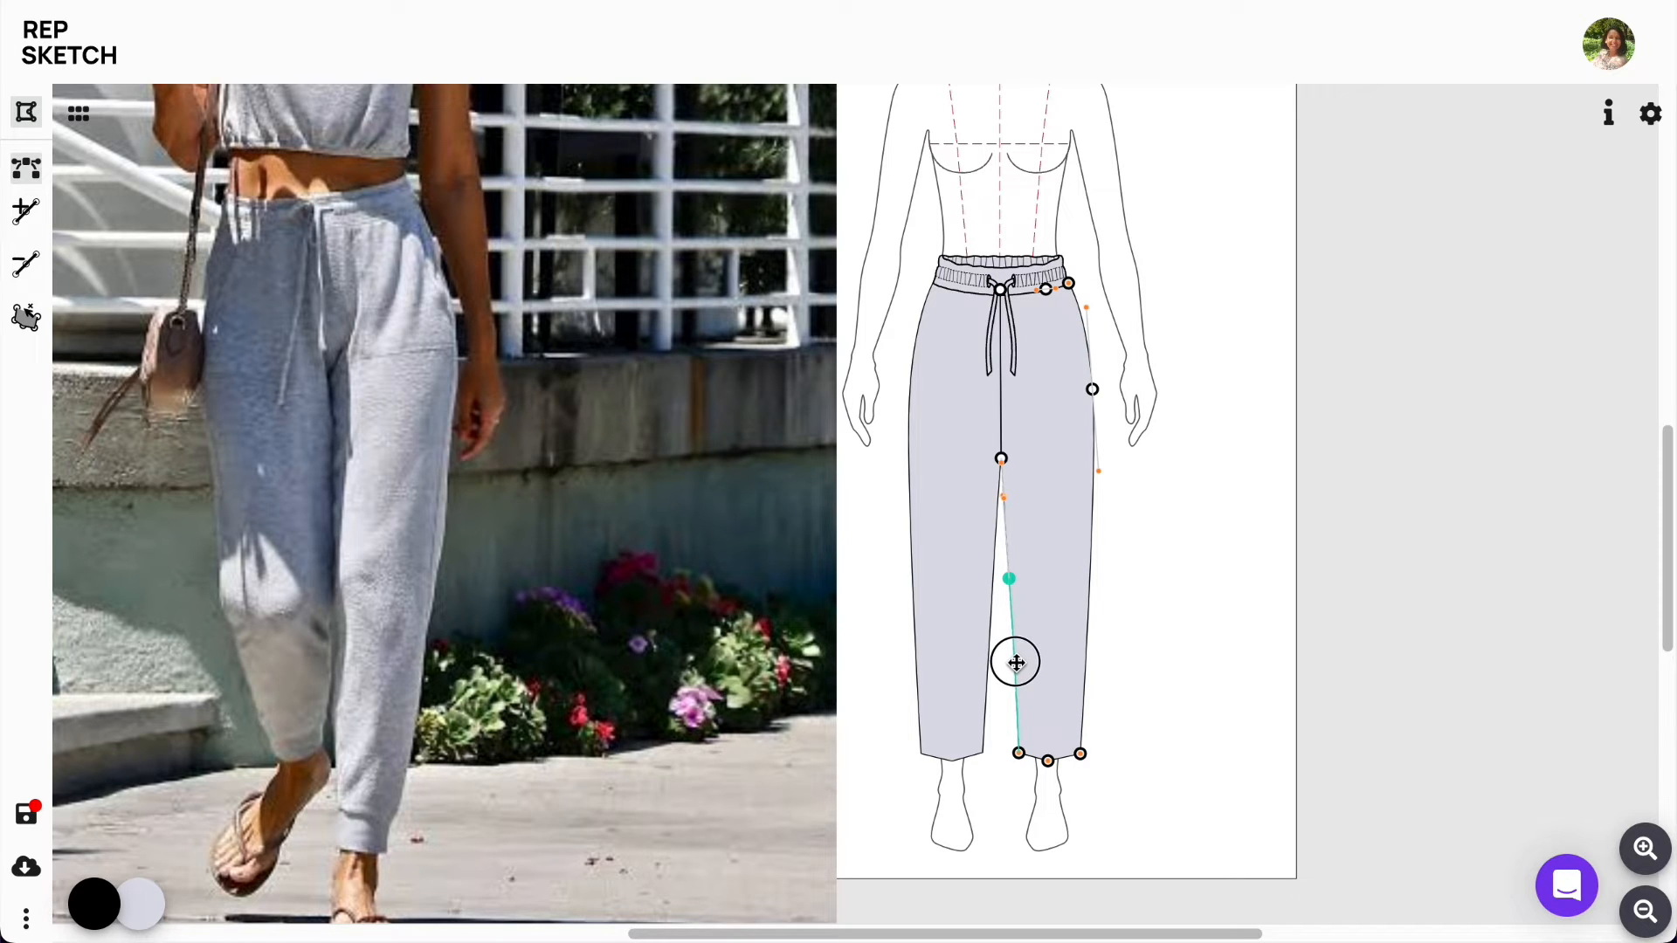
{"action": "left_click", "coordinate": [1109, 626]}
Step: Taper both trouser legs by moving their hem corner points inward toward the ankles
{"action": "left_click", "coordinate": [958, 730]}
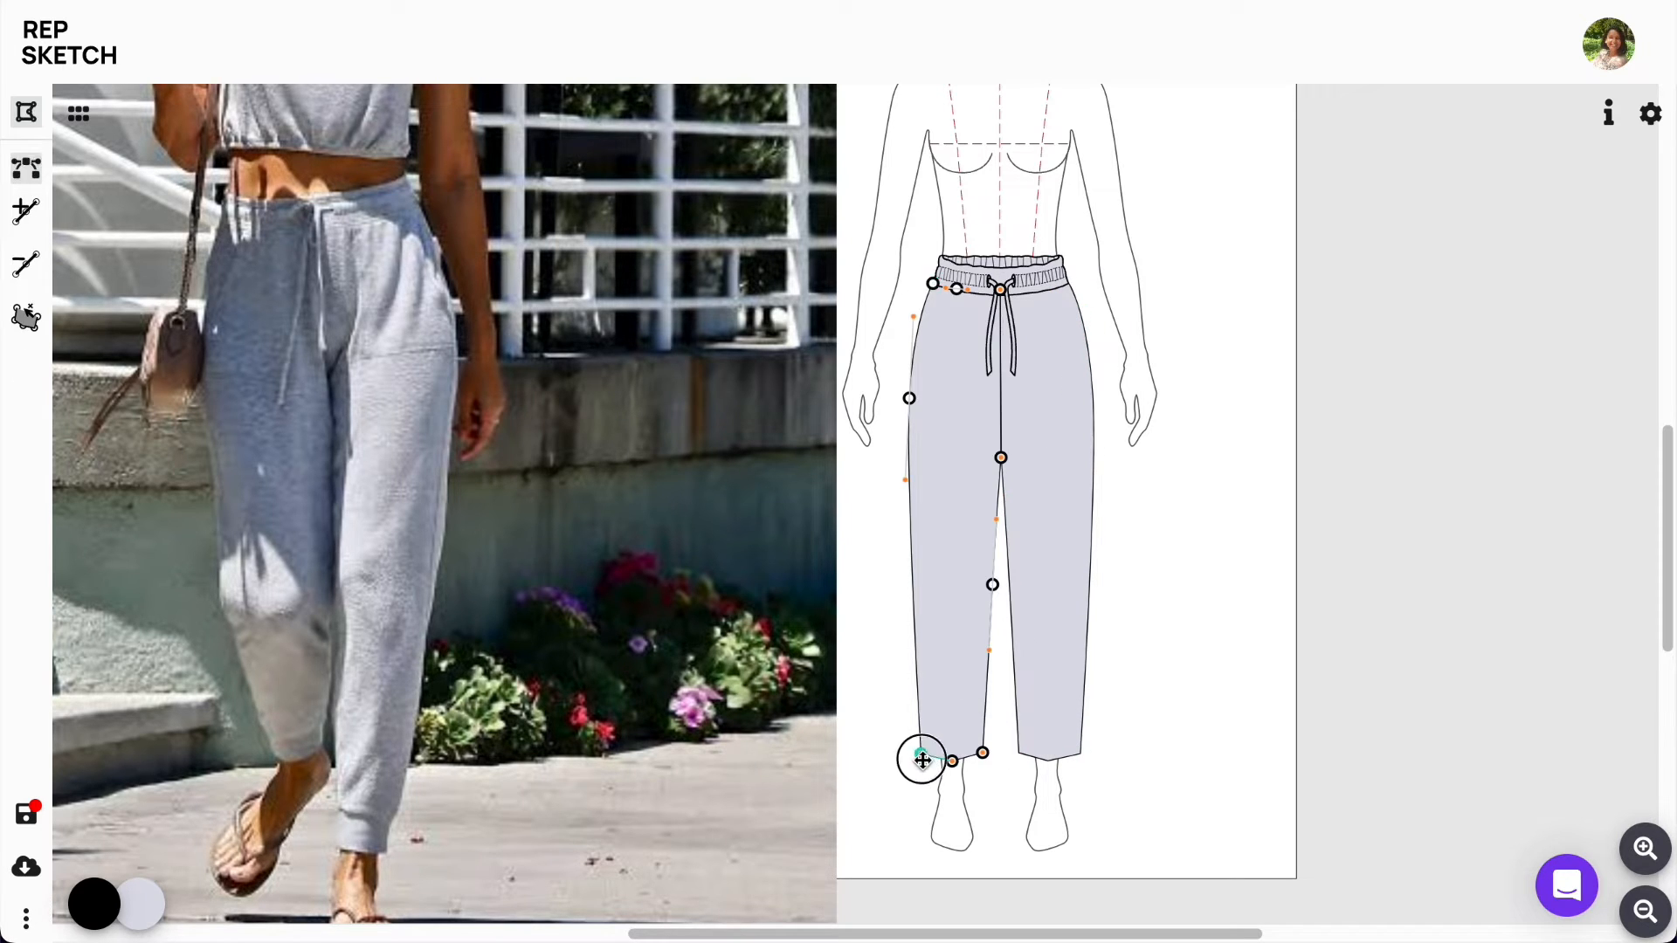
{"action": "left_click", "coordinate": [1030, 745]}
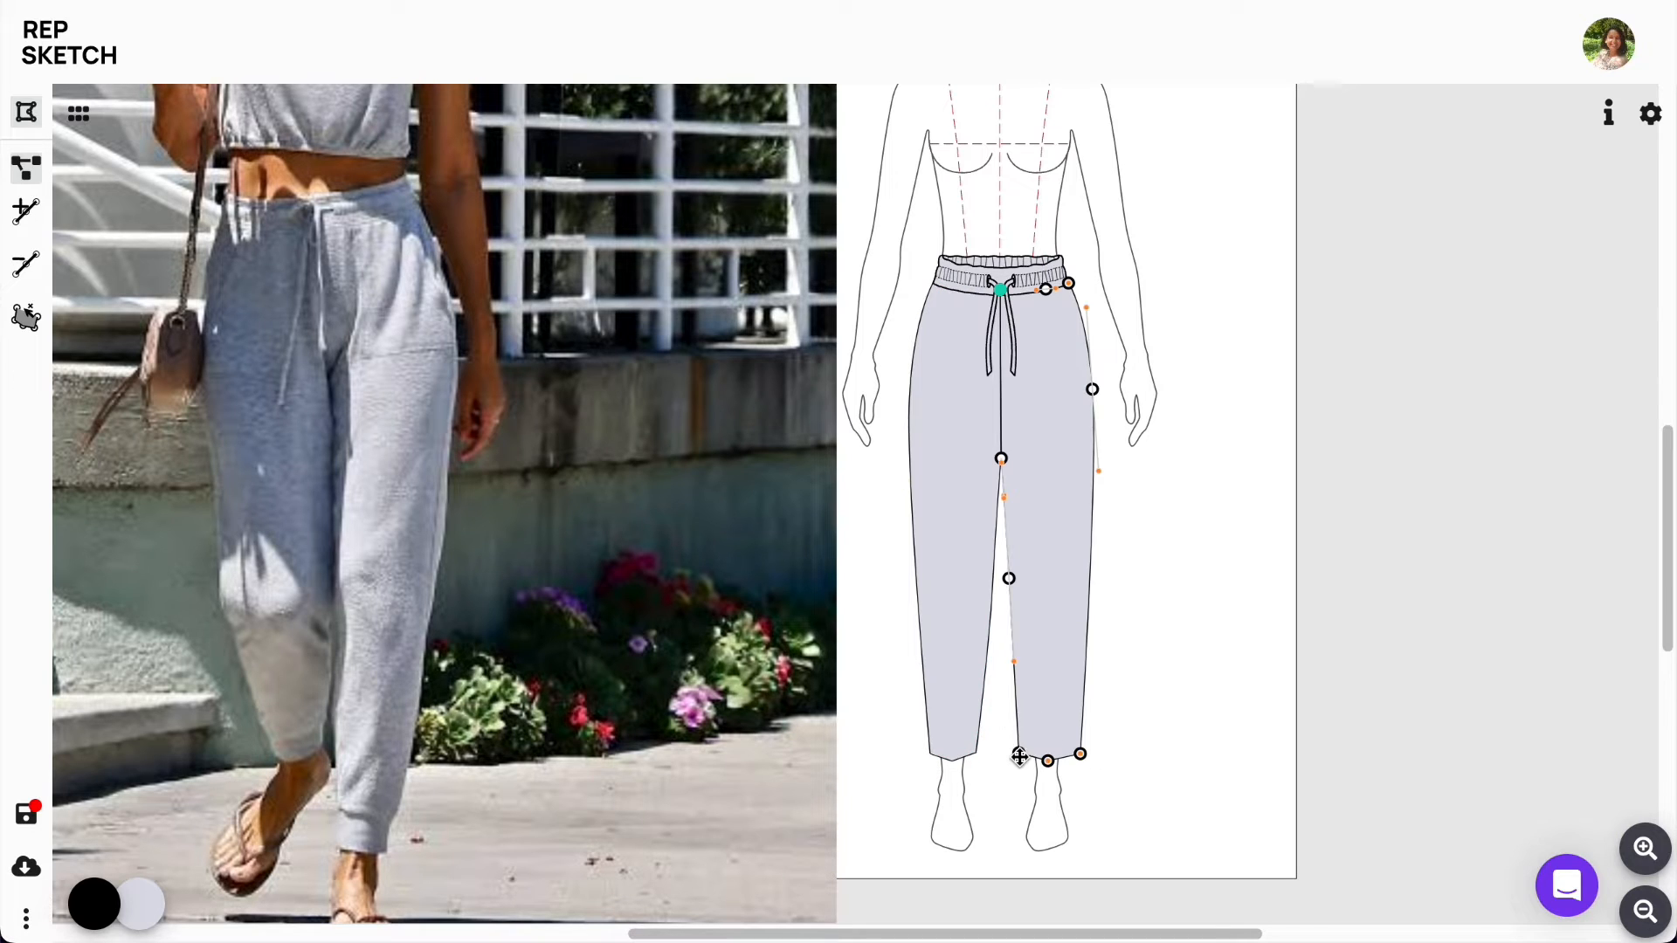
{"action": "left_click", "coordinate": [1132, 740]}
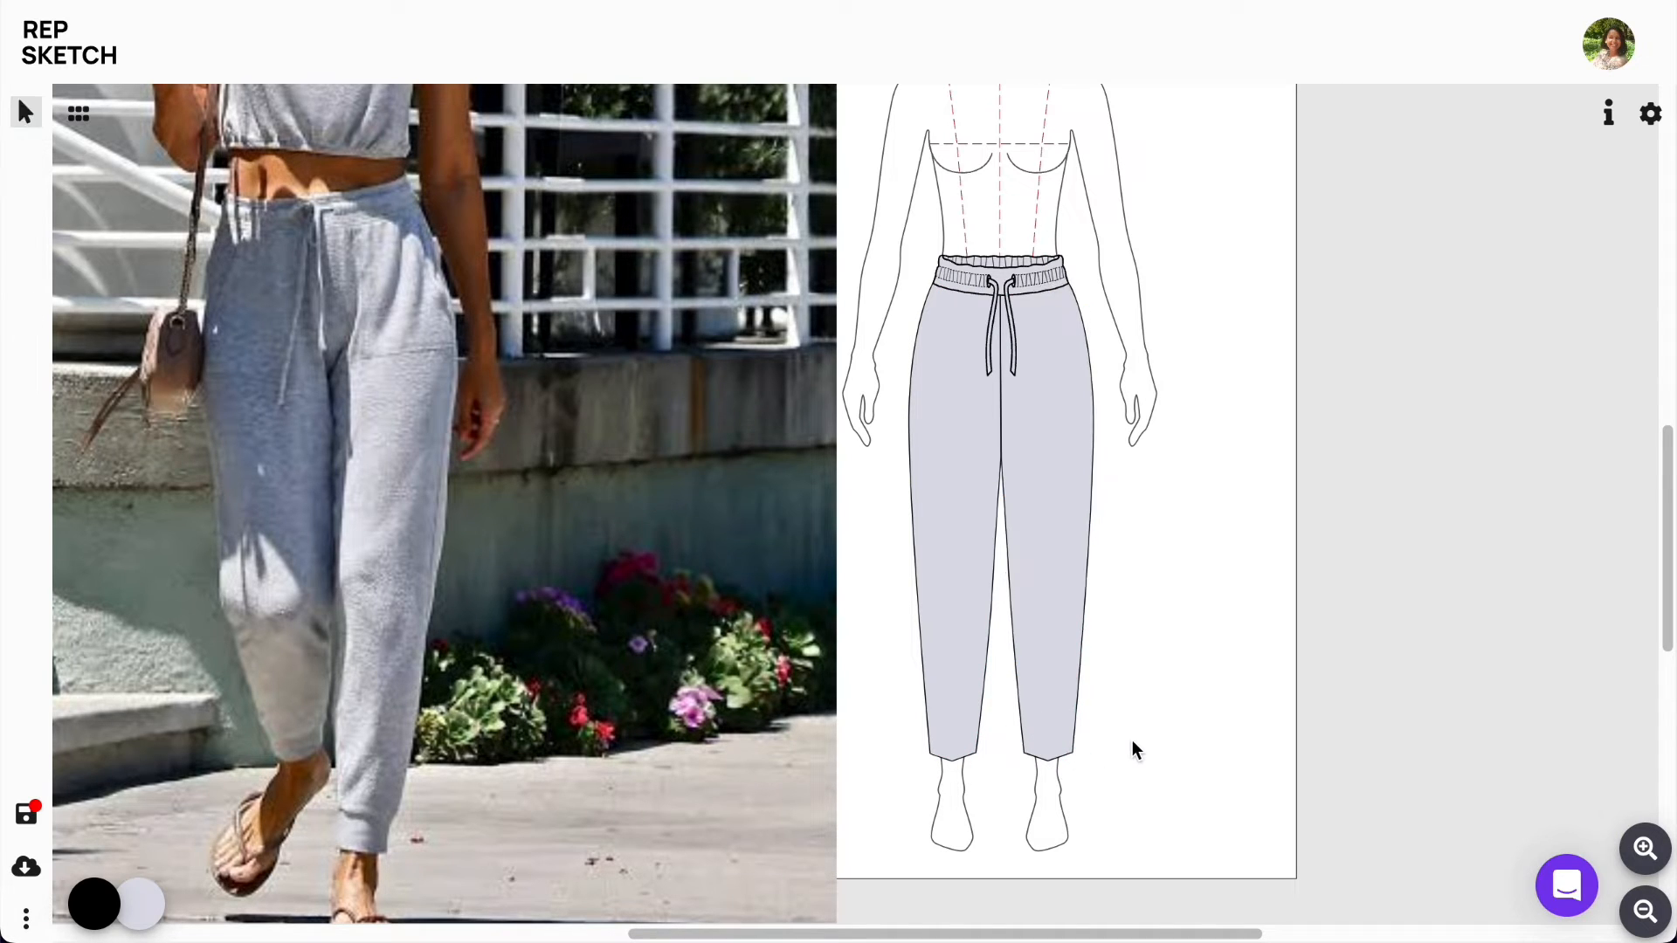
Step: Browse the hem components and add the Cuffed Hem to the canvas beside the trouser legs
{"action": "left_click", "coordinate": [80, 114]}
{"action": "left_click", "coordinate": [575, 426]}
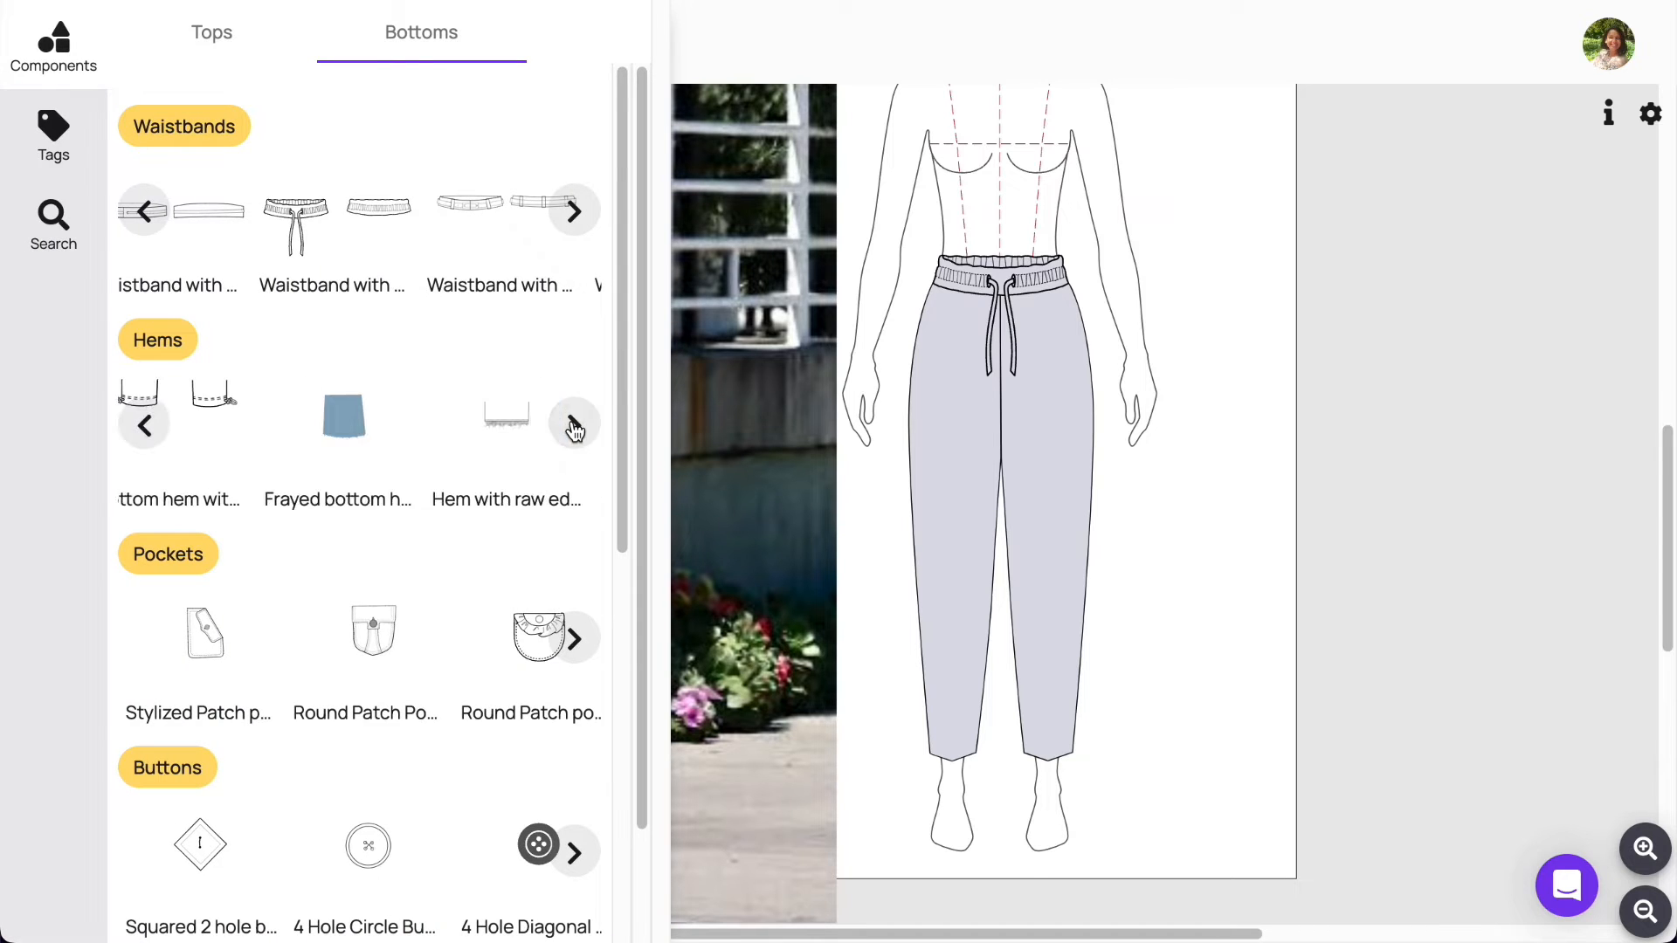
{"action": "left_click", "coordinate": [575, 426]}
{"action": "left_click", "coordinate": [575, 426]}
{"action": "left_click", "coordinate": [575, 426]}
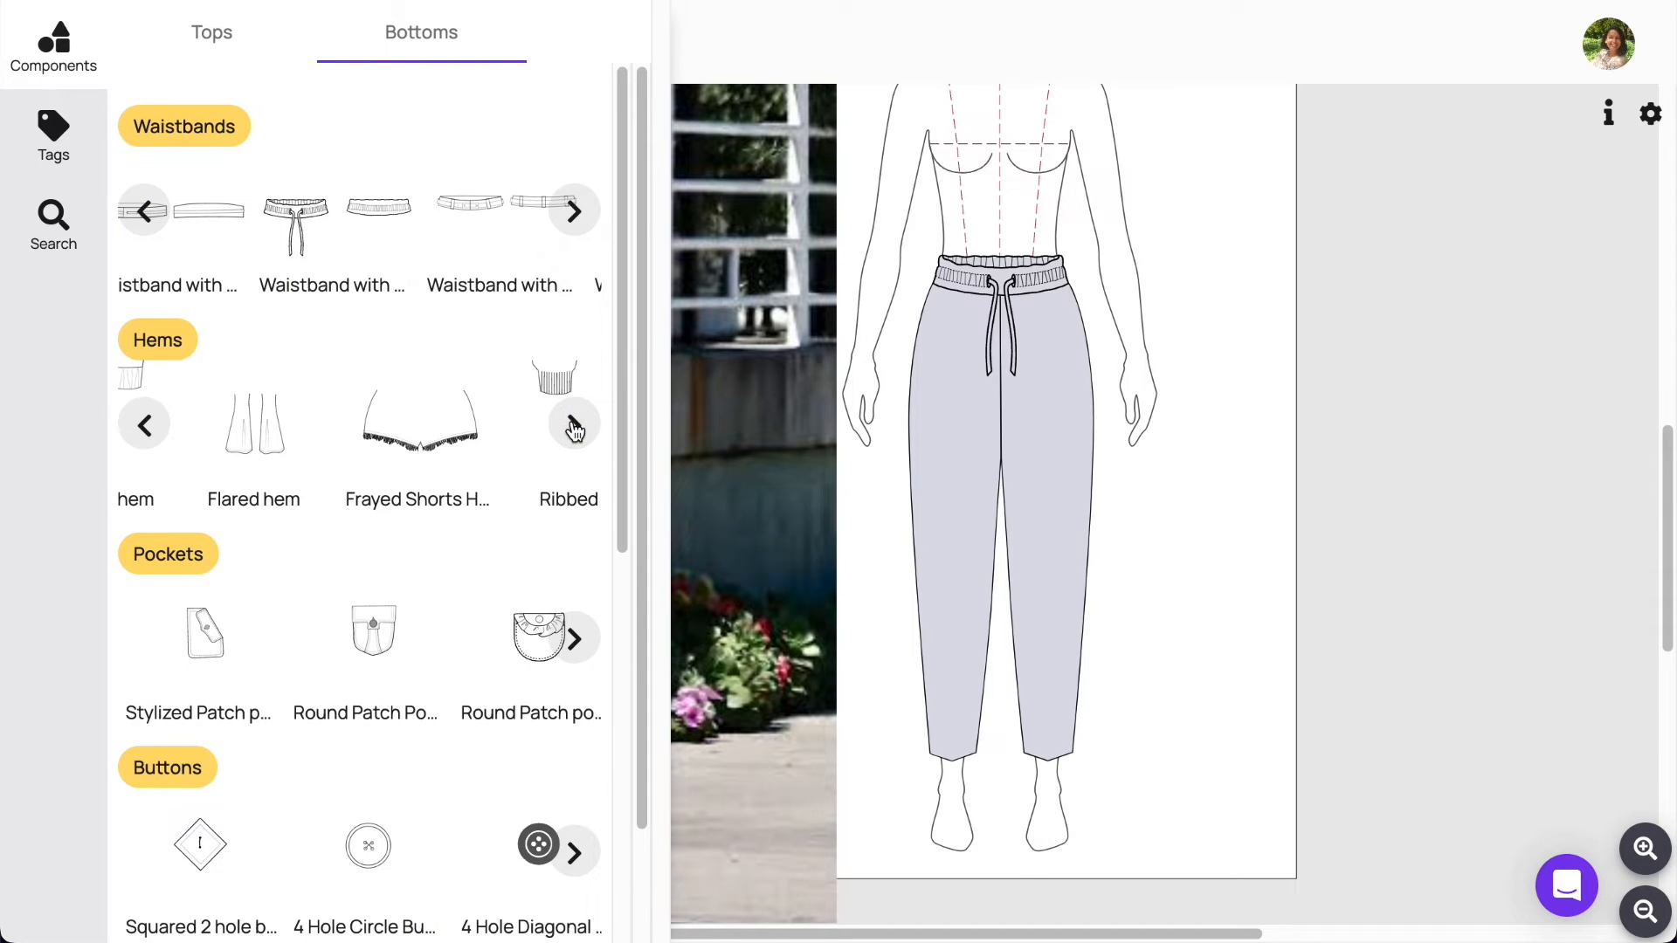
{"action": "left_click", "coordinate": [144, 426]}
{"action": "left_click", "coordinate": [144, 426]}
{"action": "left_click", "coordinate": [144, 426]}
{"action": "left_click", "coordinate": [144, 426]}
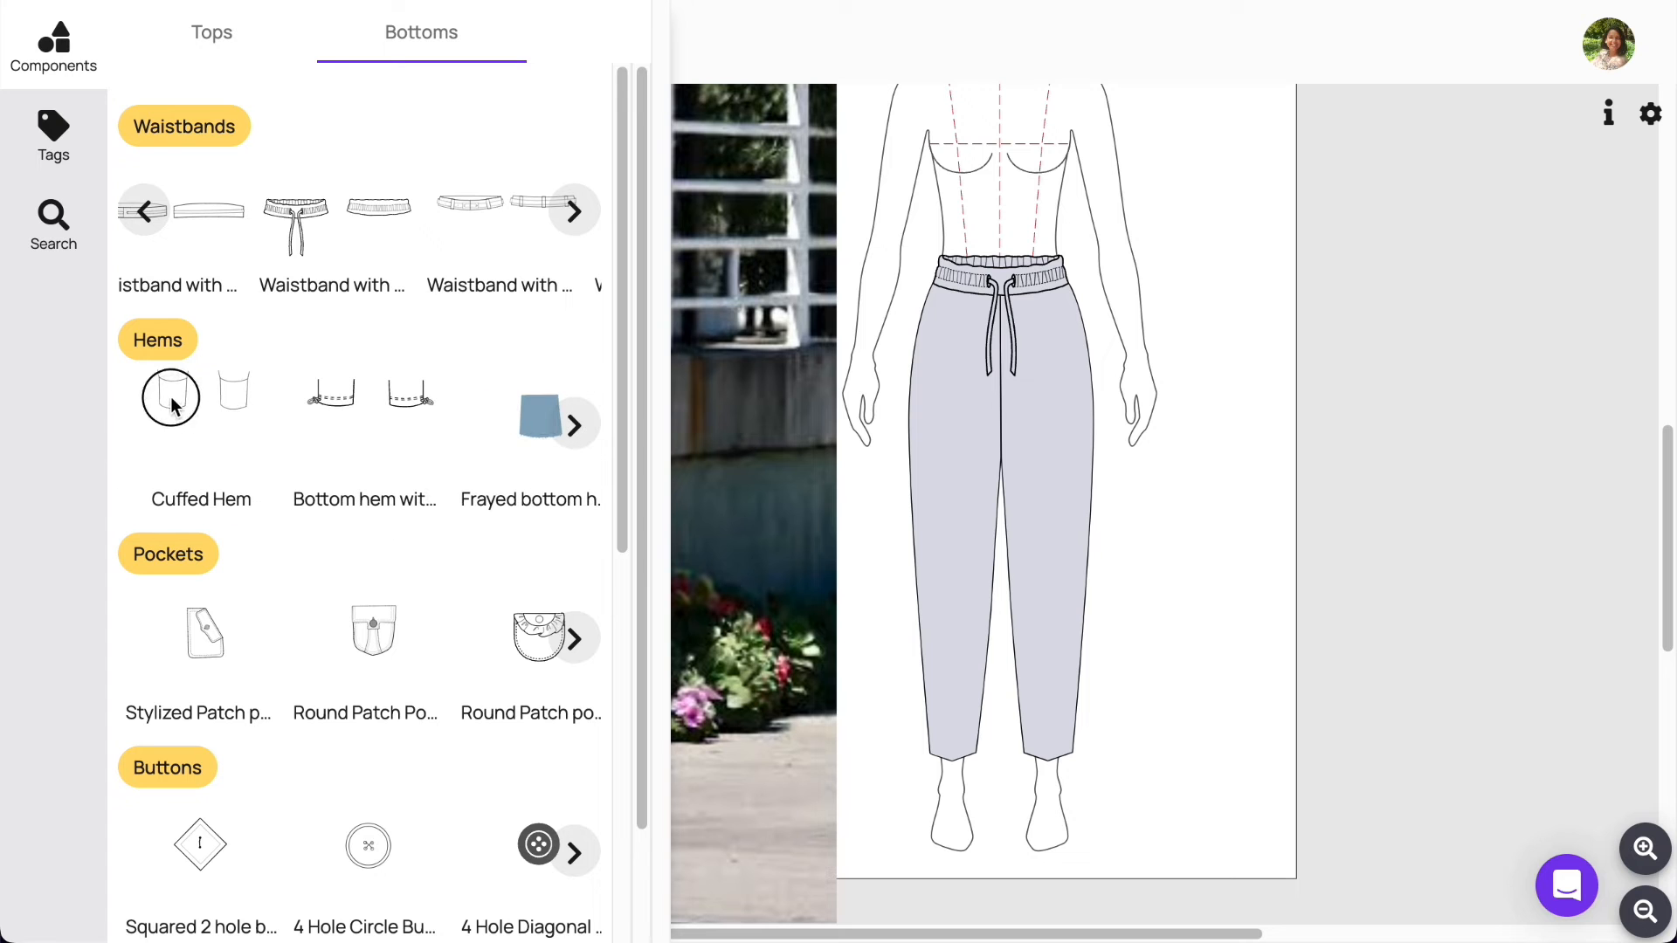
{"action": "left_click_drag", "start_coordinate": [169, 390], "coordinate": [1324, 601]}
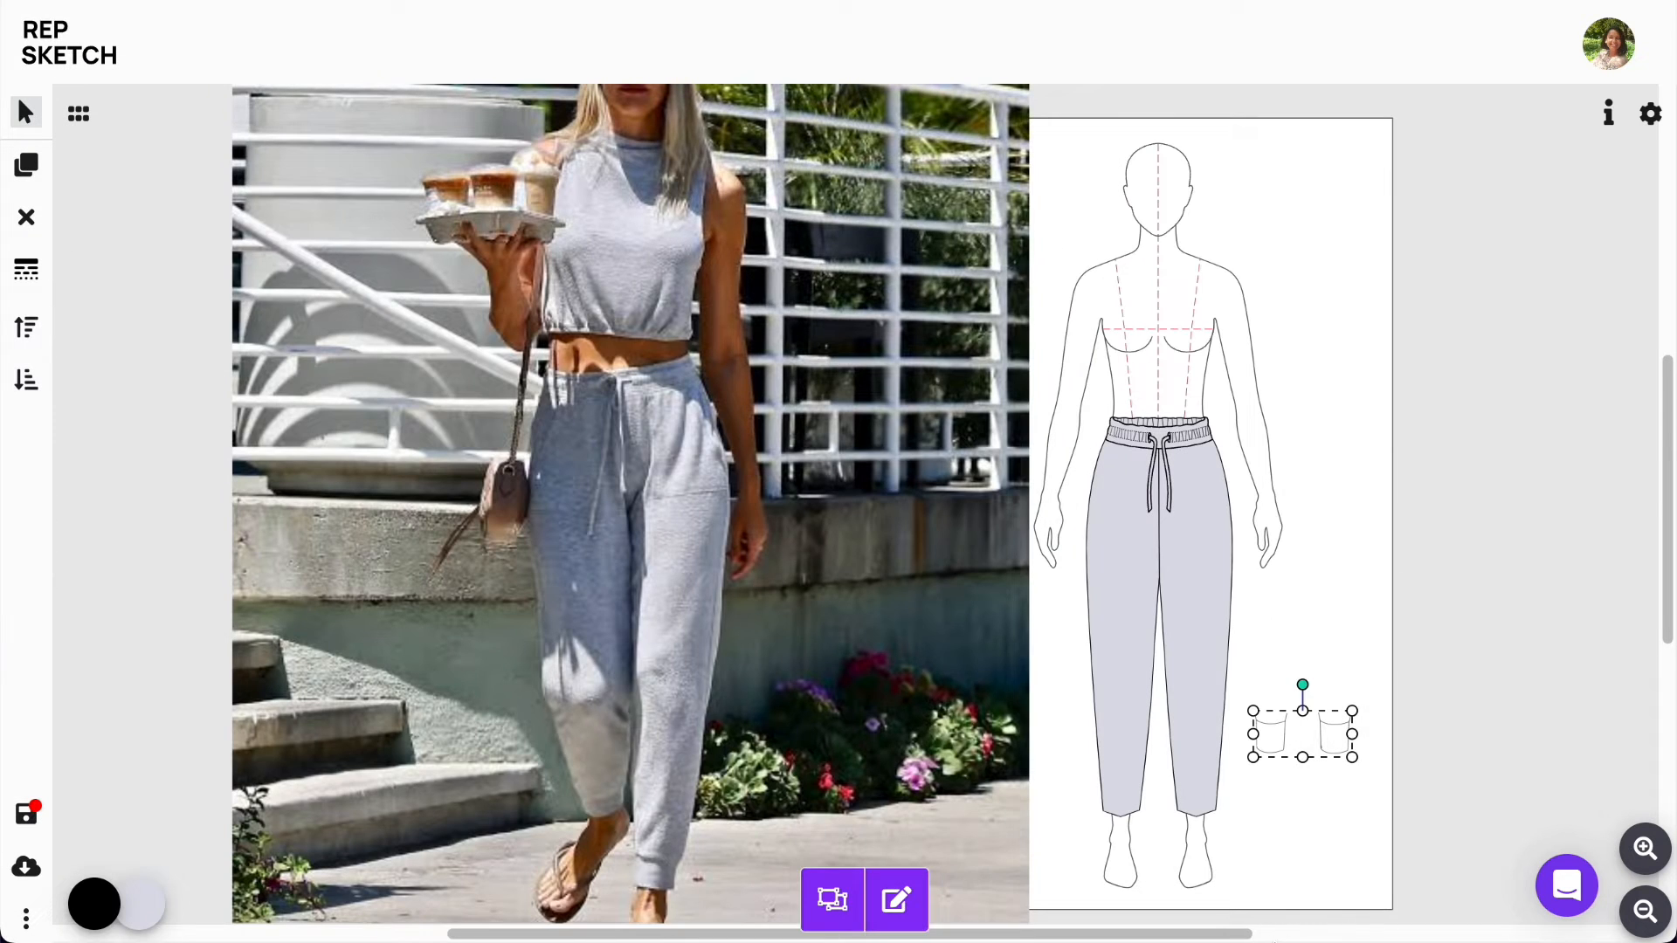
Step: Move the cuffed hem pair down beside the feet, ungroup it and delete the right-hand cuff
{"action": "left_click_drag", "start_coordinate": [1232, 936], "coordinate": [1265, 937]}
{"action": "left_click", "coordinate": [1645, 845]}
{"action": "left_click_drag", "start_coordinate": [1665, 563], "coordinate": [1664, 659]}
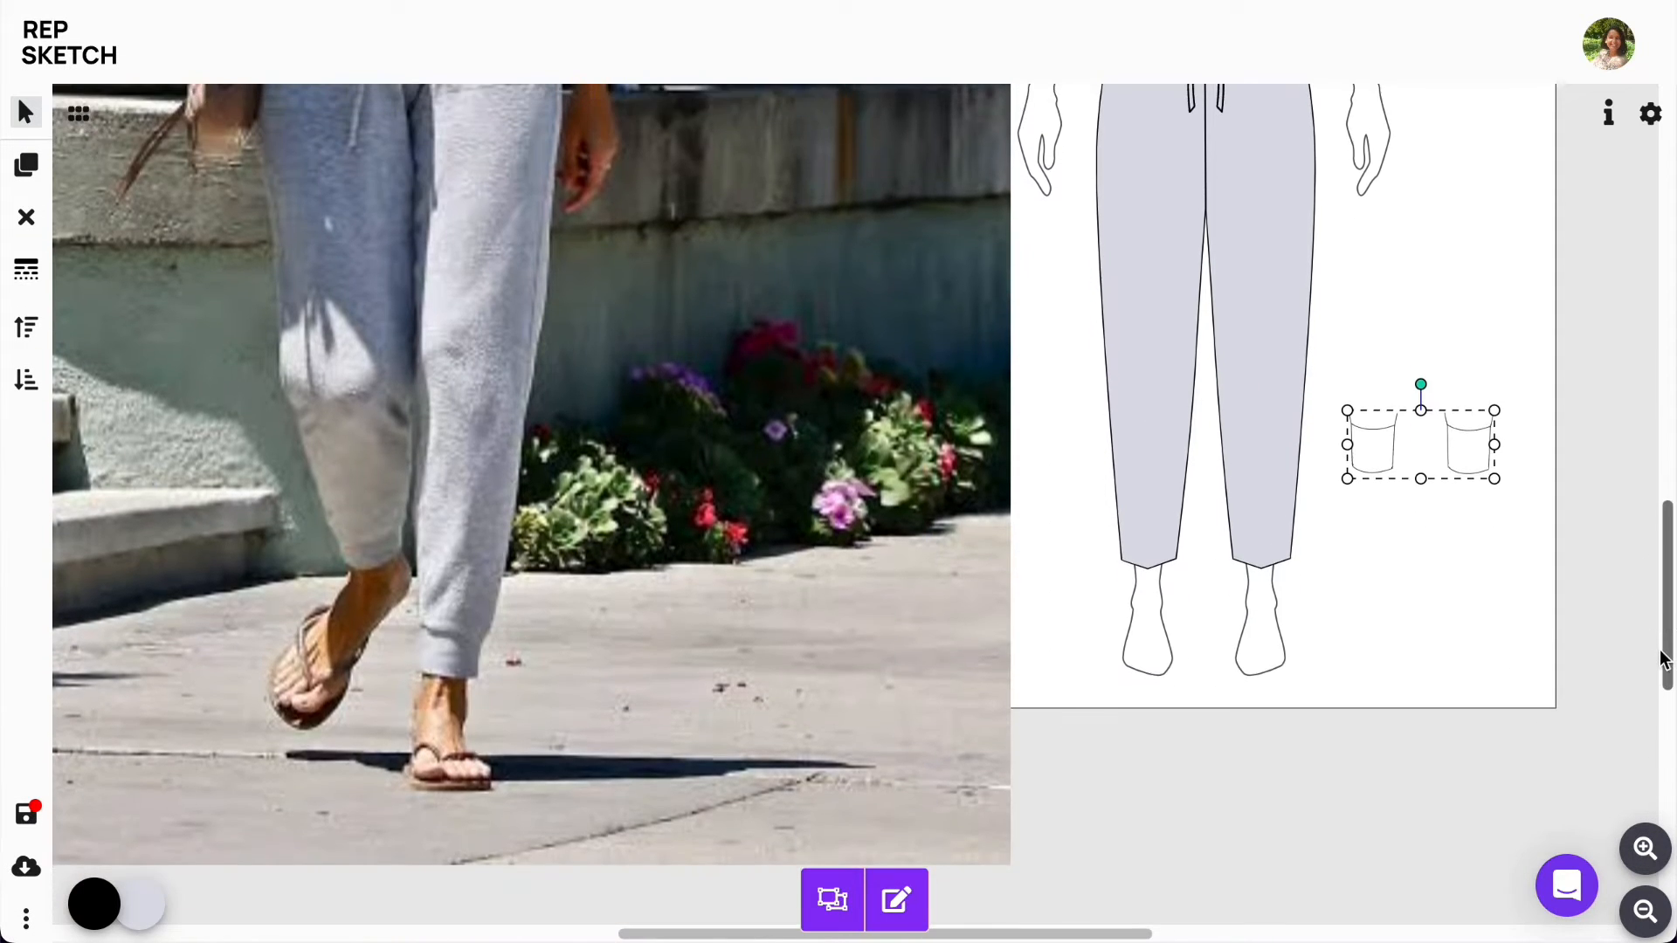
{"action": "left_click_drag", "start_coordinate": [1384, 450], "coordinate": [1407, 655]}
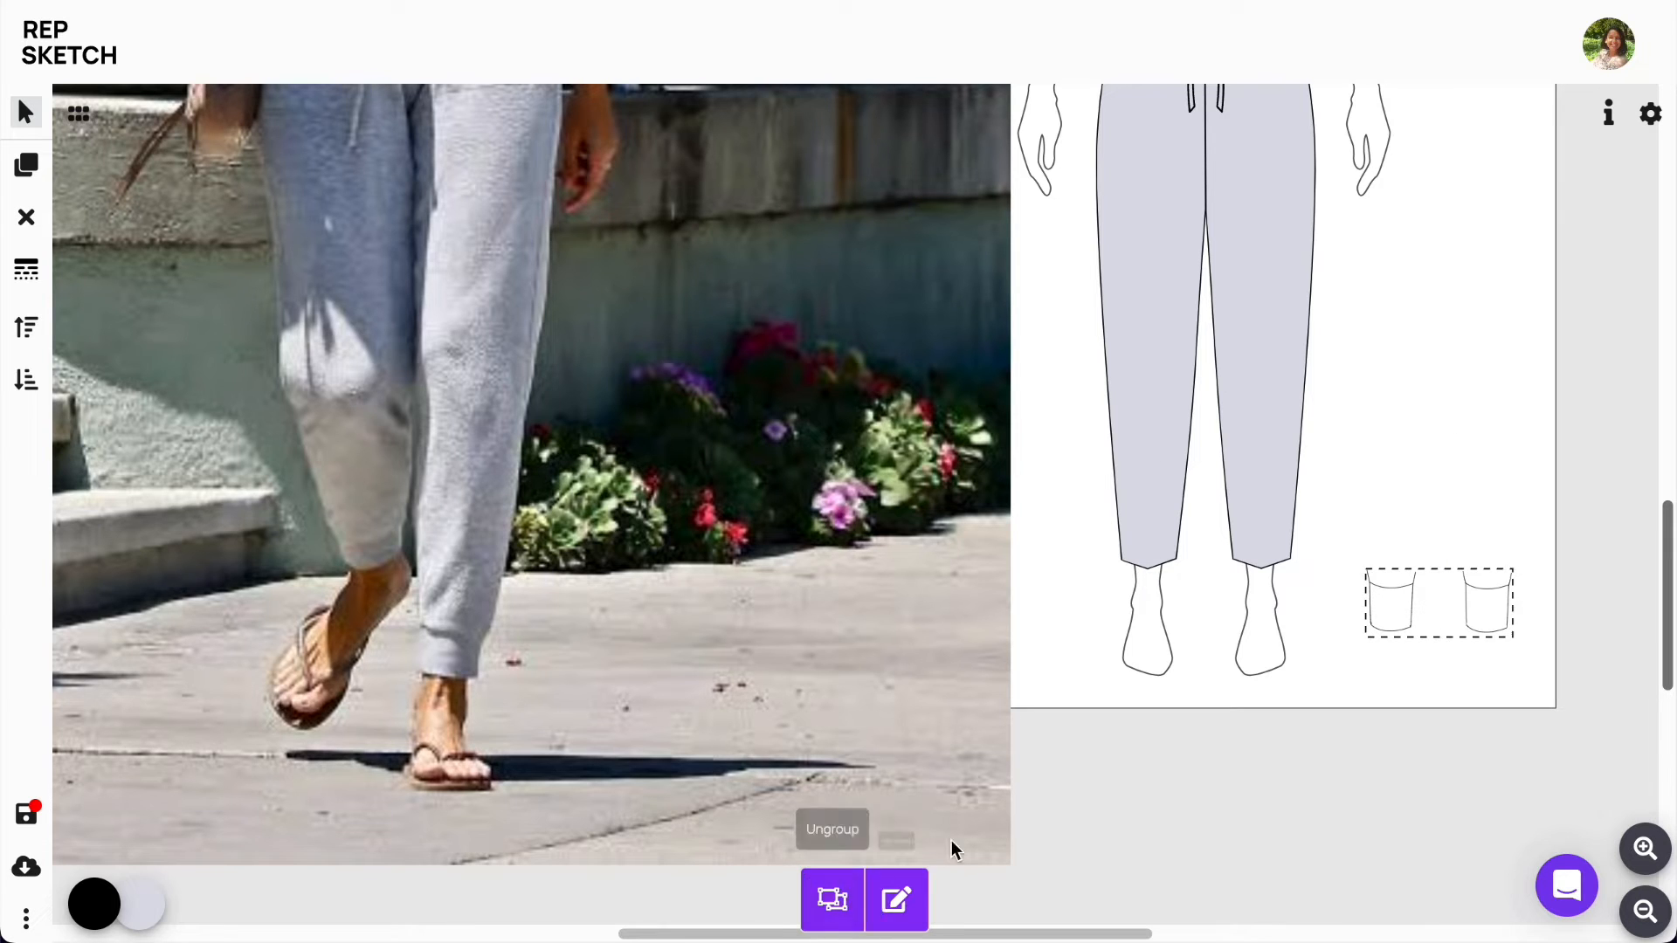
{"action": "left_click", "coordinate": [832, 900]}
{"action": "left_click", "coordinate": [1485, 601]}
{"action": "key", "text": "Delete"}
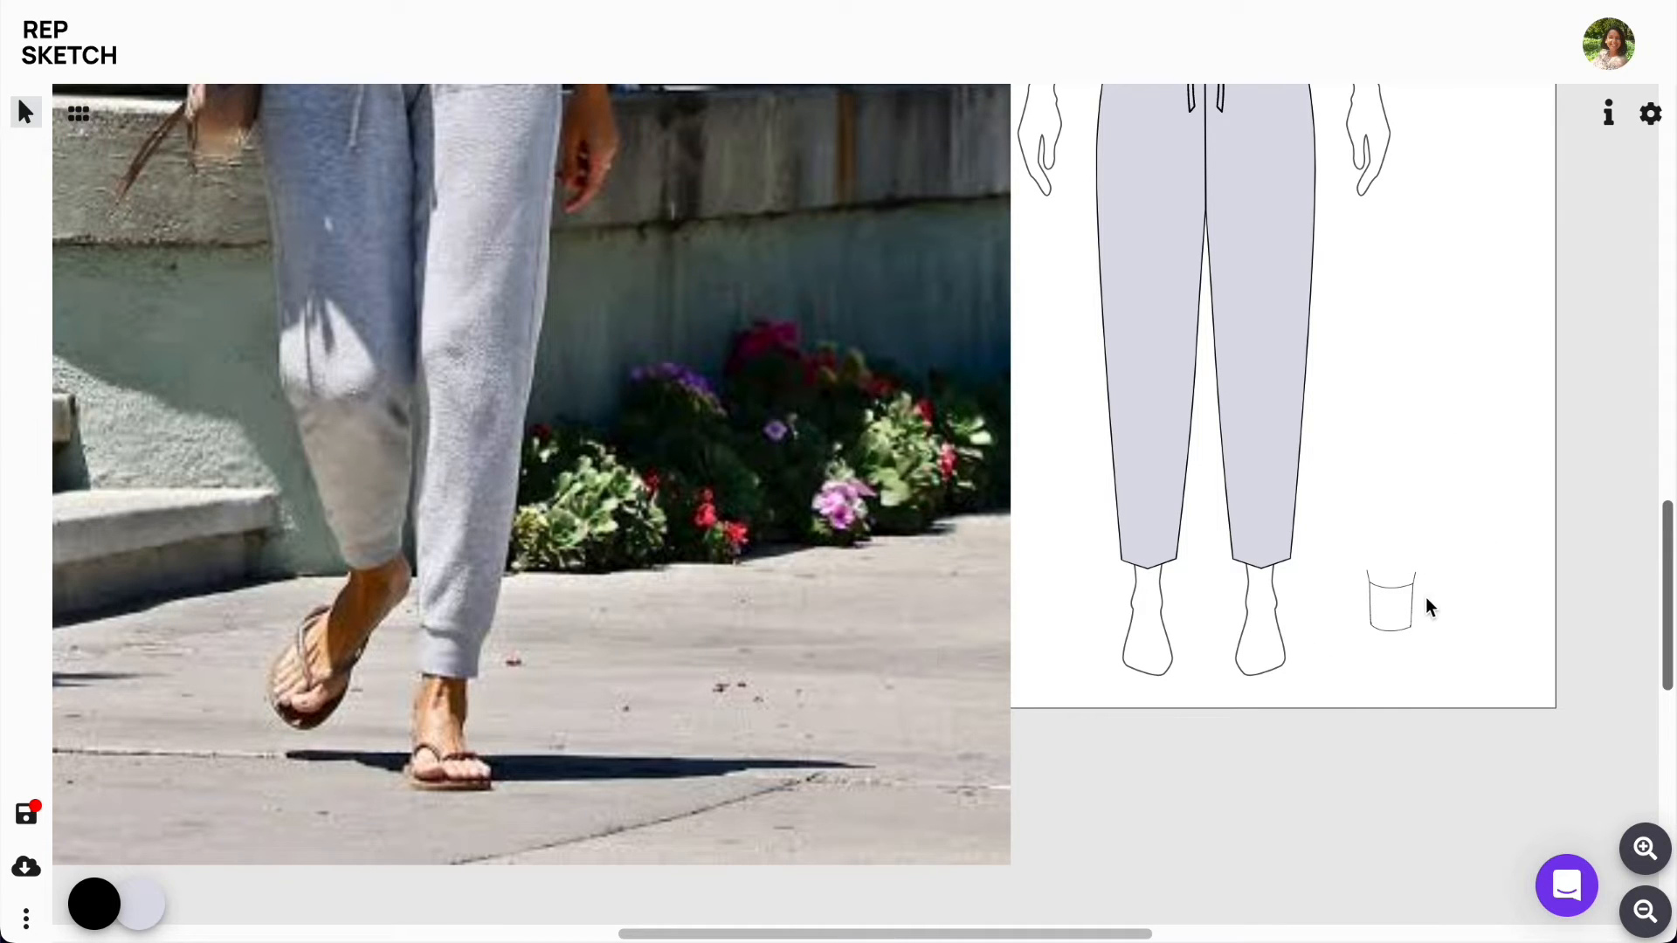
Step: Ungroup the remaining cuff and delete its white backing shape and the two short leg lines above it
{"action": "left_click", "coordinate": [1403, 614]}
{"action": "left_click", "coordinate": [831, 891]}
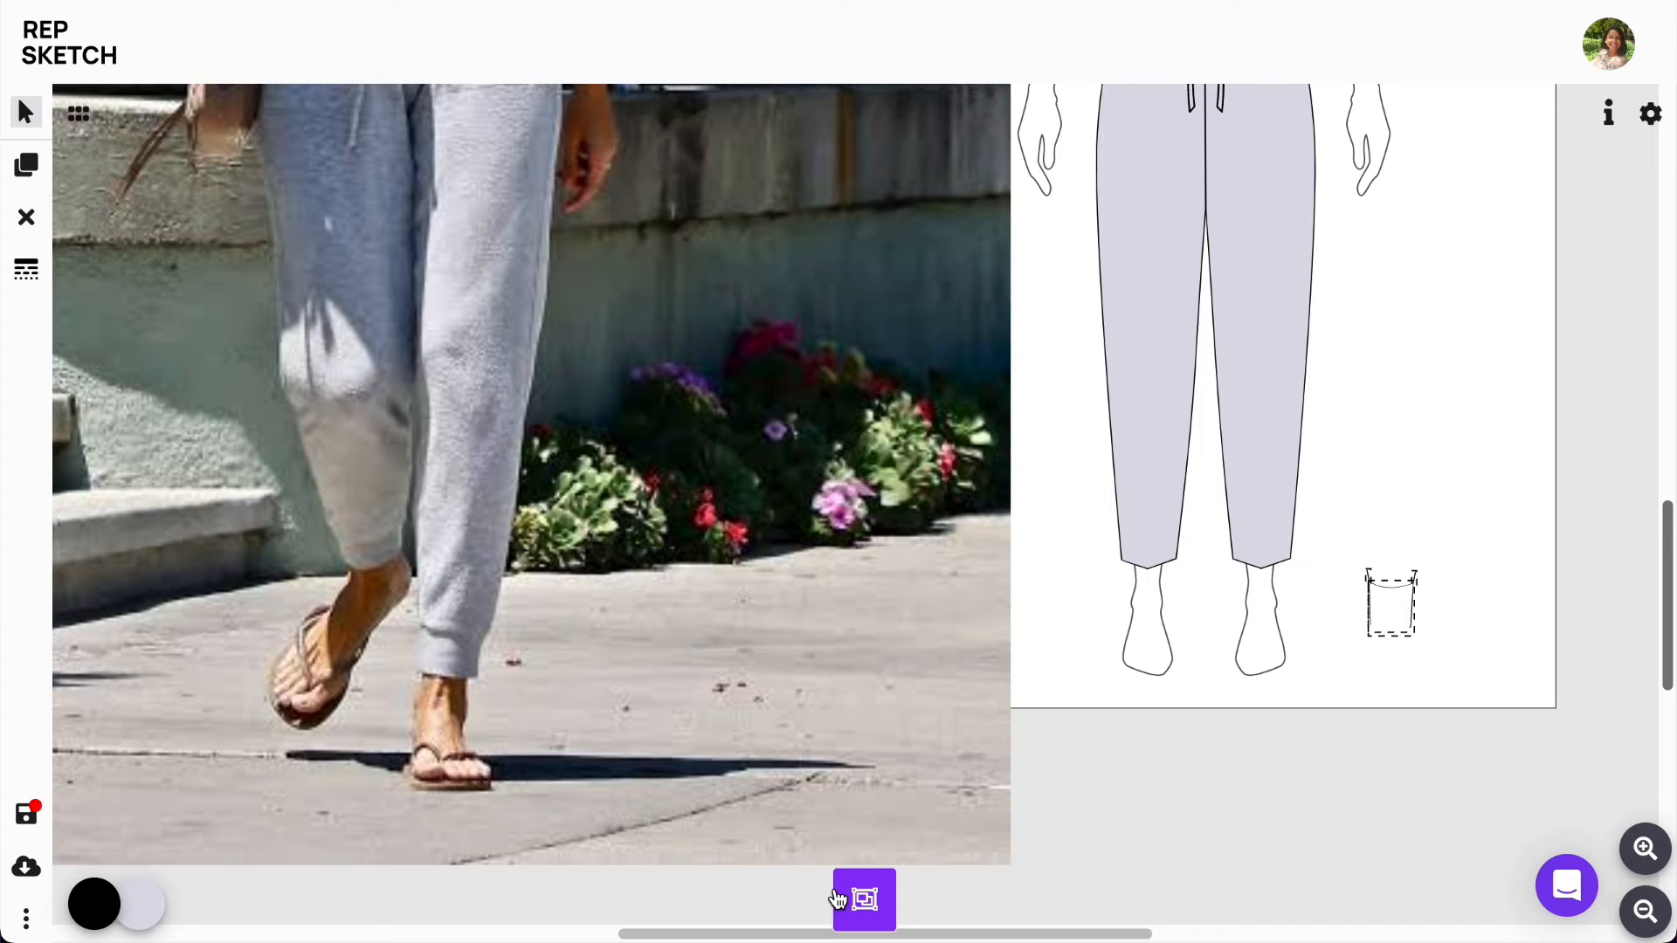
{"action": "left_click", "coordinate": [1415, 655]}
{"action": "left_click_drag", "start_coordinate": [1398, 613], "coordinate": [1401, 690]}
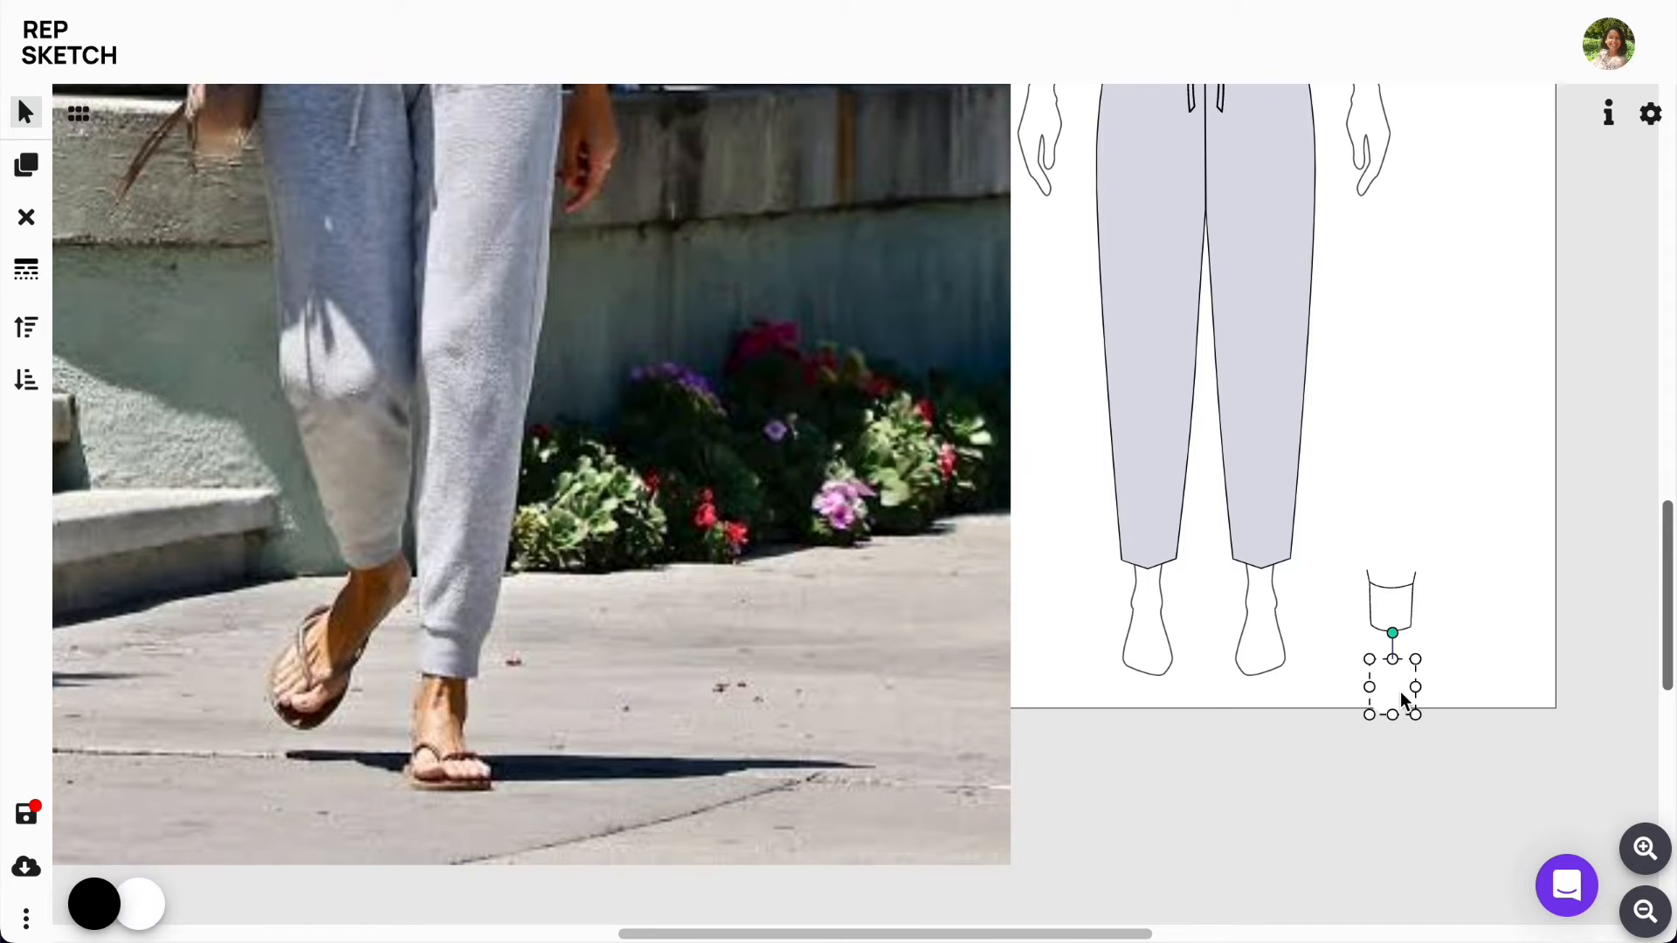
{"action": "key", "text": "Delete"}
{"action": "left_click", "coordinate": [1413, 573]}
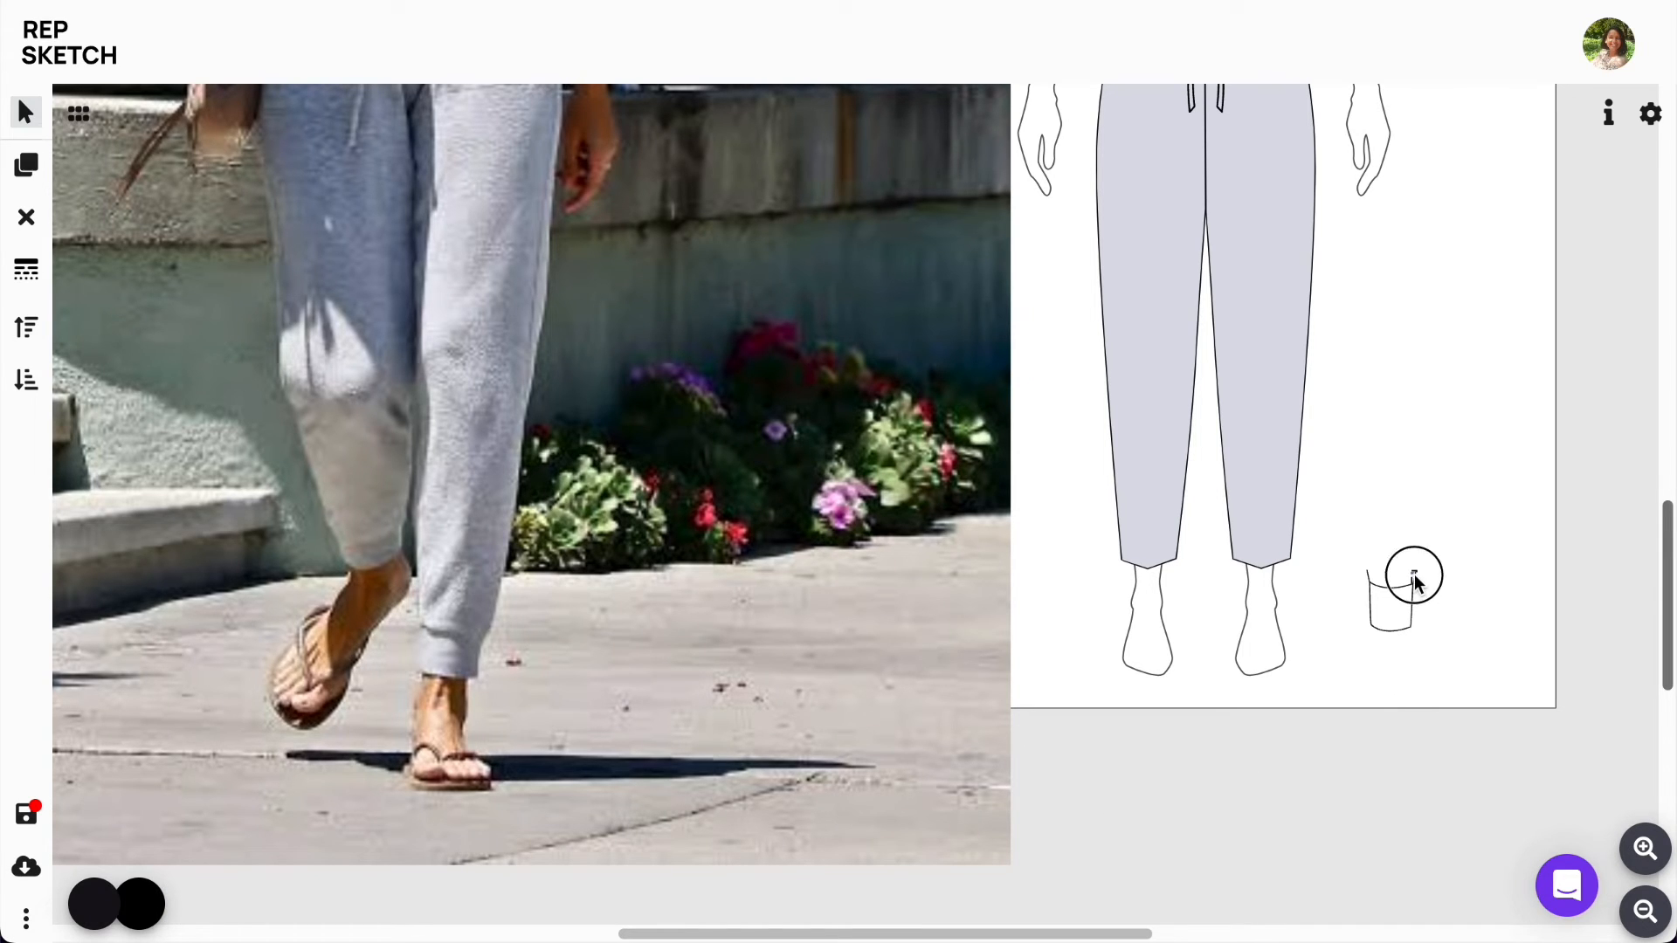
{"action": "left_click", "coordinate": [1367, 575], "text": "shift"}
{"action": "key", "text": "Delete"}
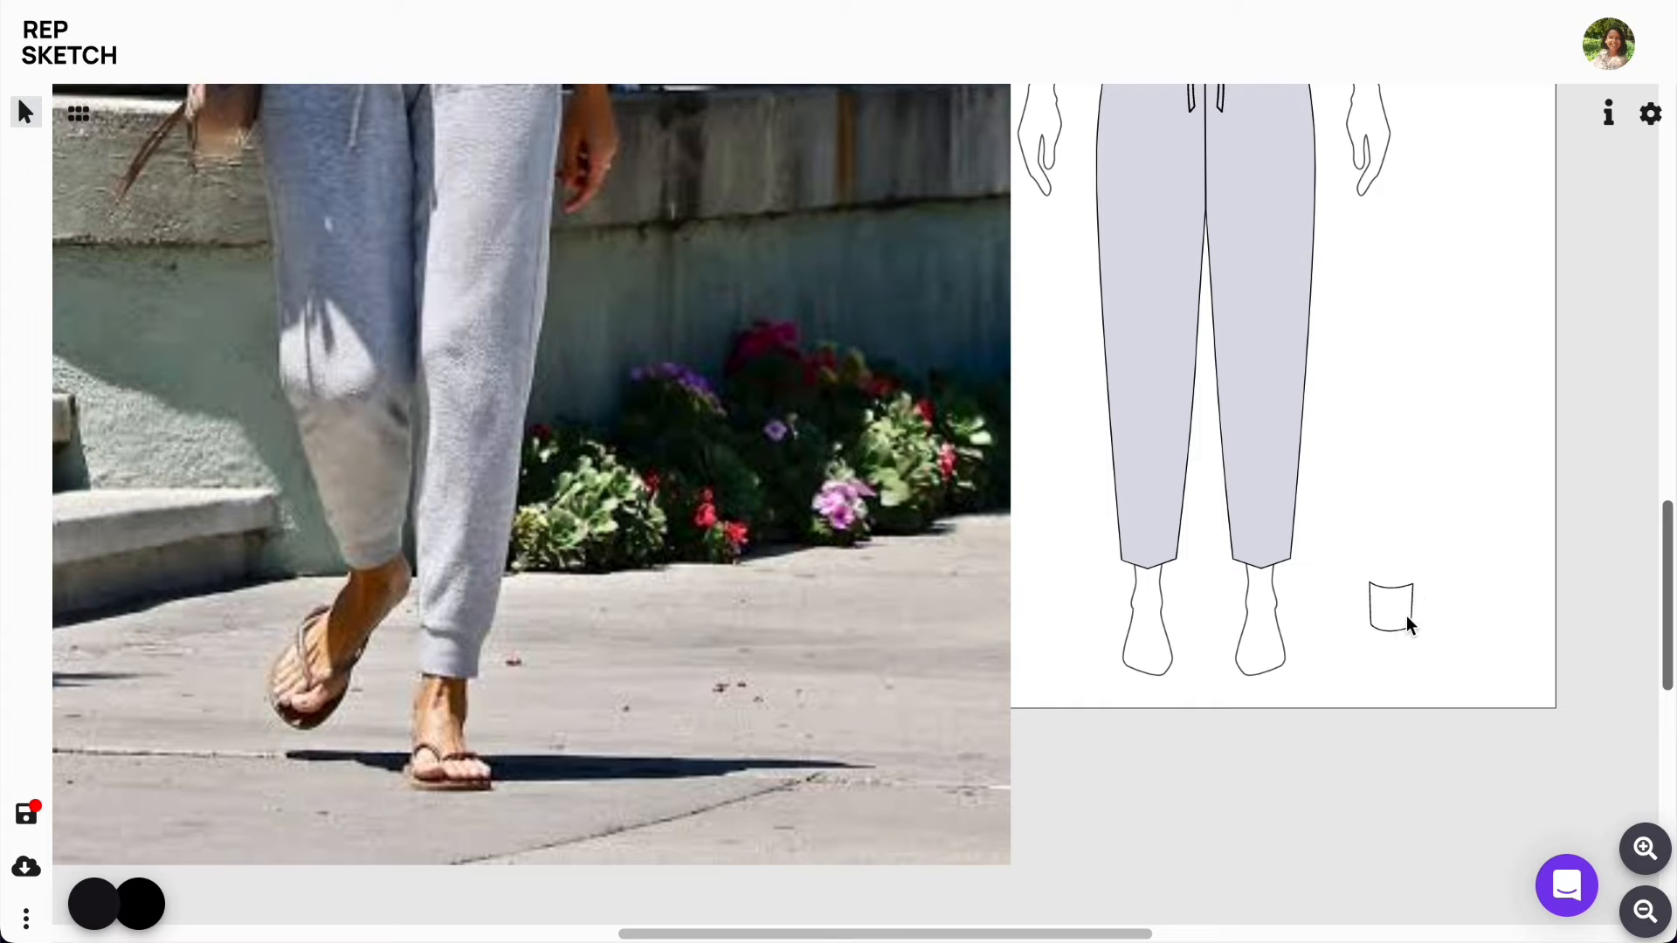
Step: Position the cuff at the left-hand leg's hem and set its fill to hex DCDDE7
{"action": "left_click_drag", "start_coordinate": [1407, 616], "coordinate": [1151, 582]}
{"action": "left_click", "coordinate": [147, 919]}
{"action": "left_click_drag", "start_coordinate": [147, 736], "coordinate": [83, 735]}
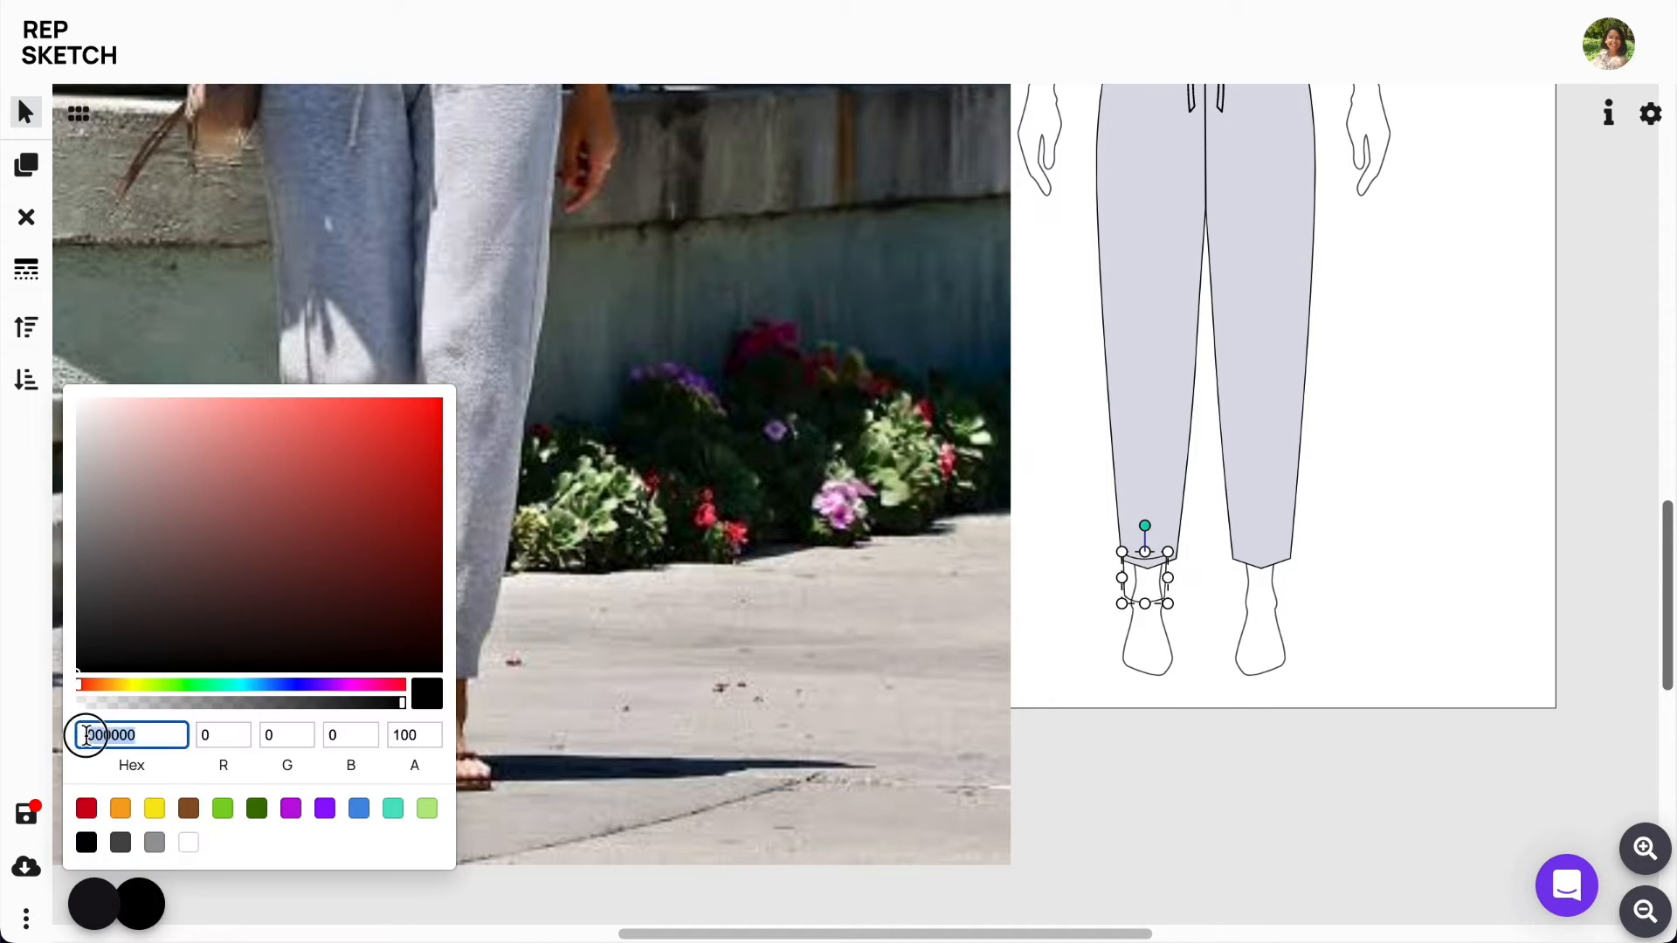
{"action": "key", "text": "ctrl+v"}
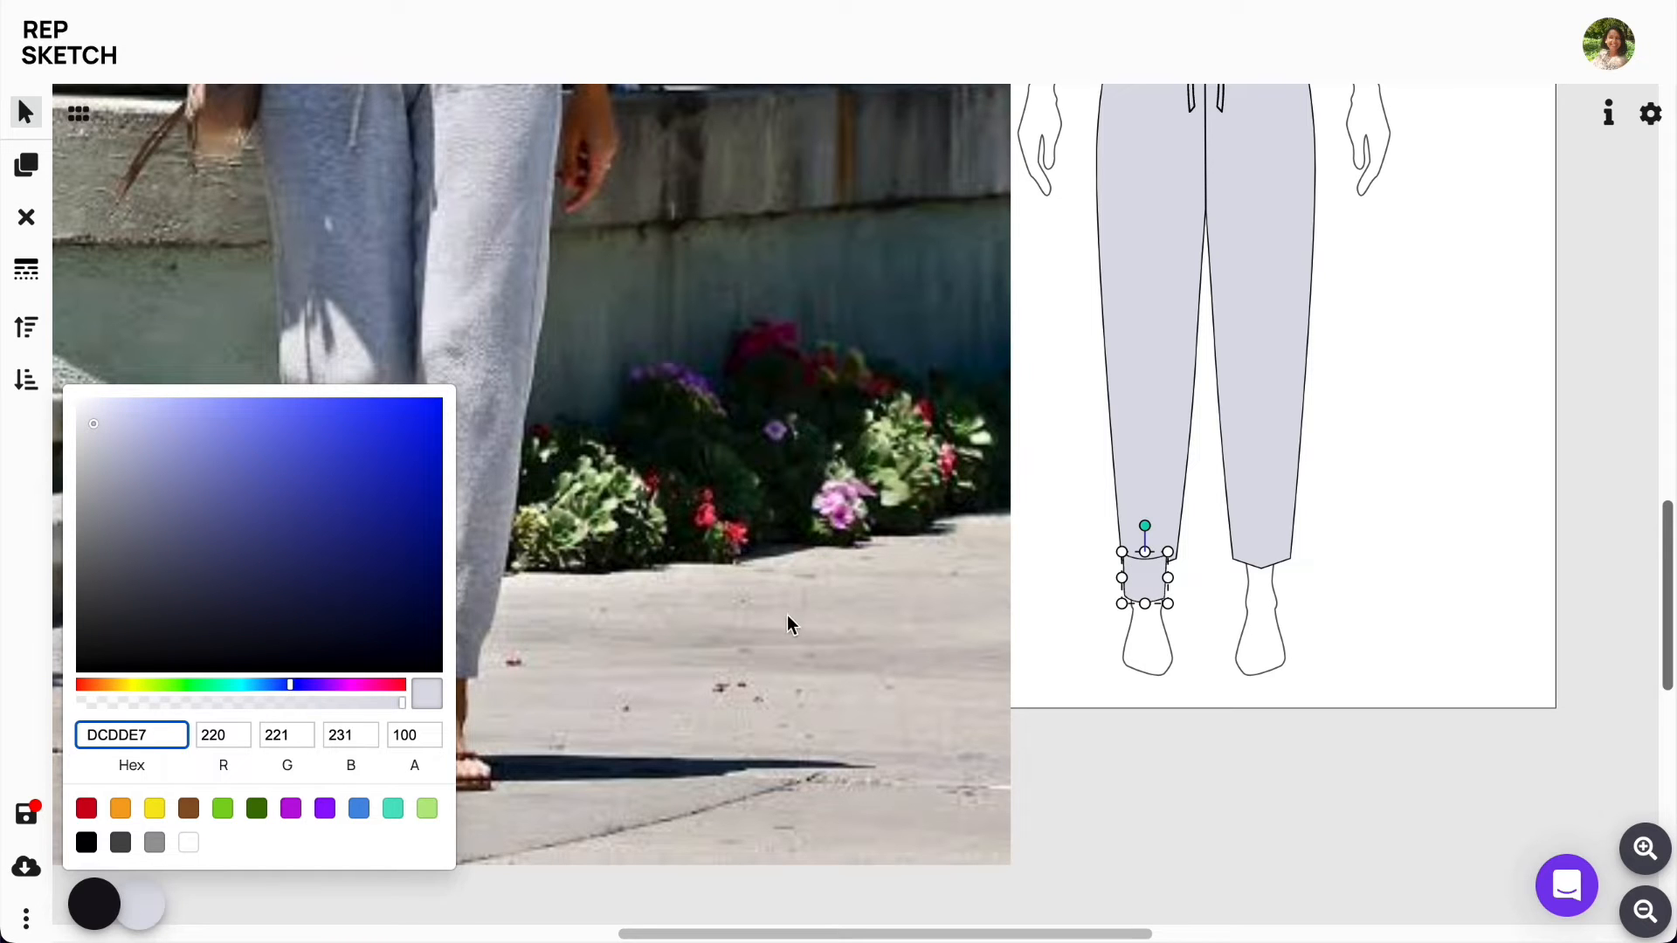
Step: Widen the cuff to span the left-hand leg's hem and curve the trouser hem edges to meet it
{"action": "left_click", "coordinate": [1646, 843]}
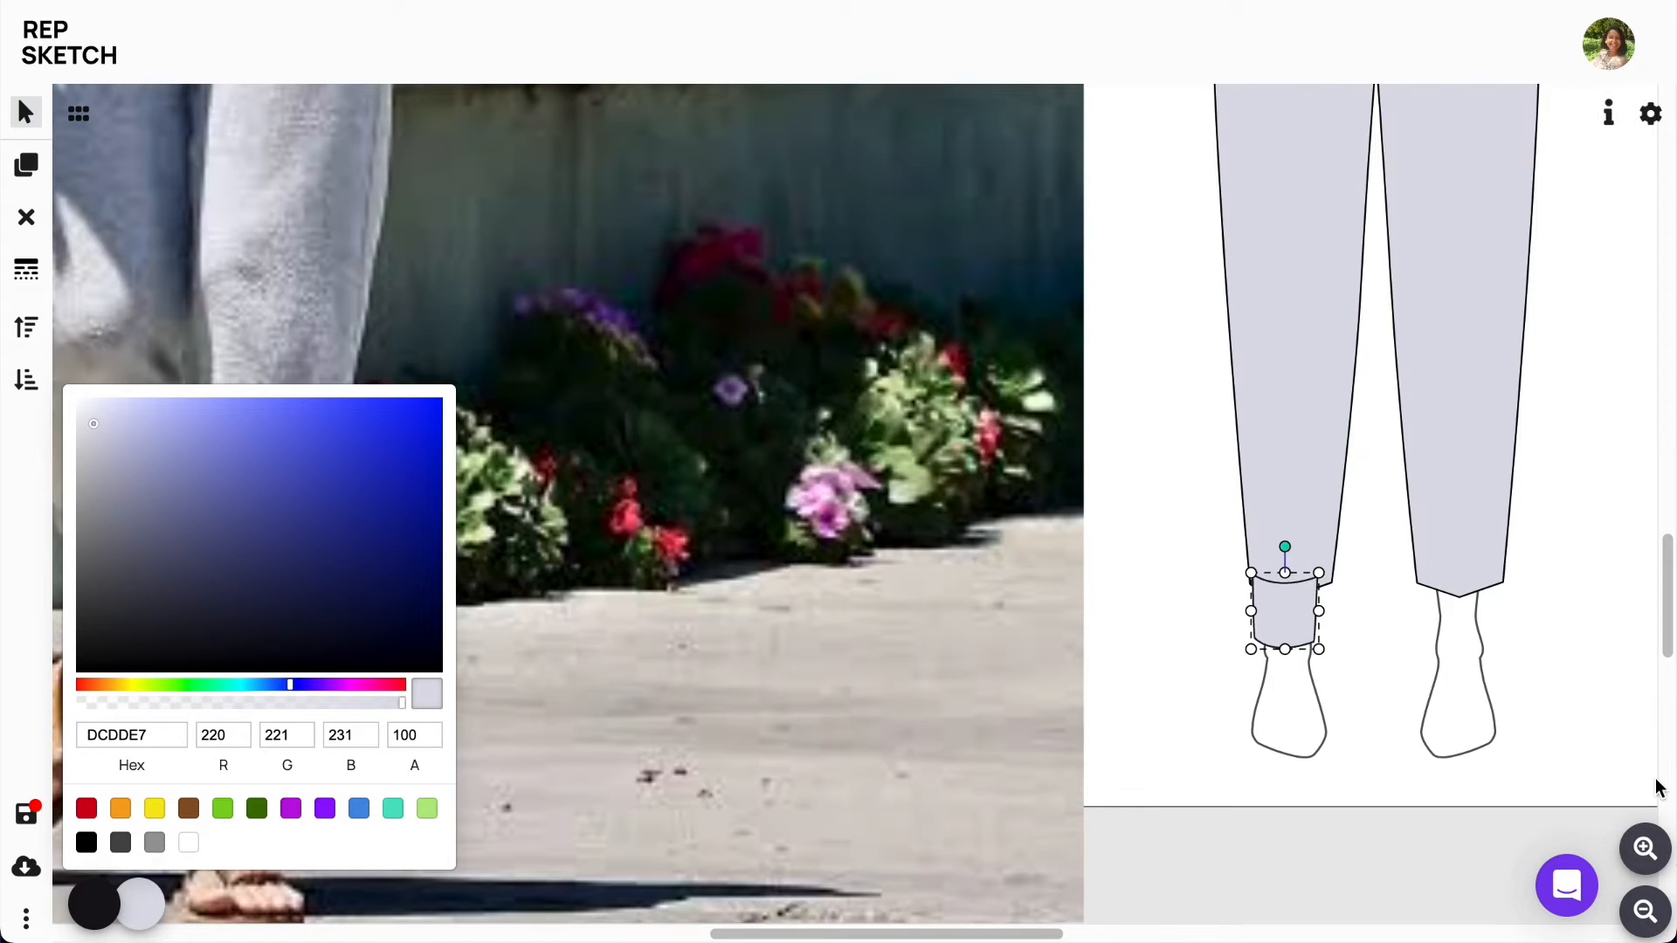
{"action": "left_click_drag", "start_coordinate": [1016, 933], "coordinate": [1035, 932]}
{"action": "left_click_drag", "start_coordinate": [1665, 608], "coordinate": [1664, 636]}
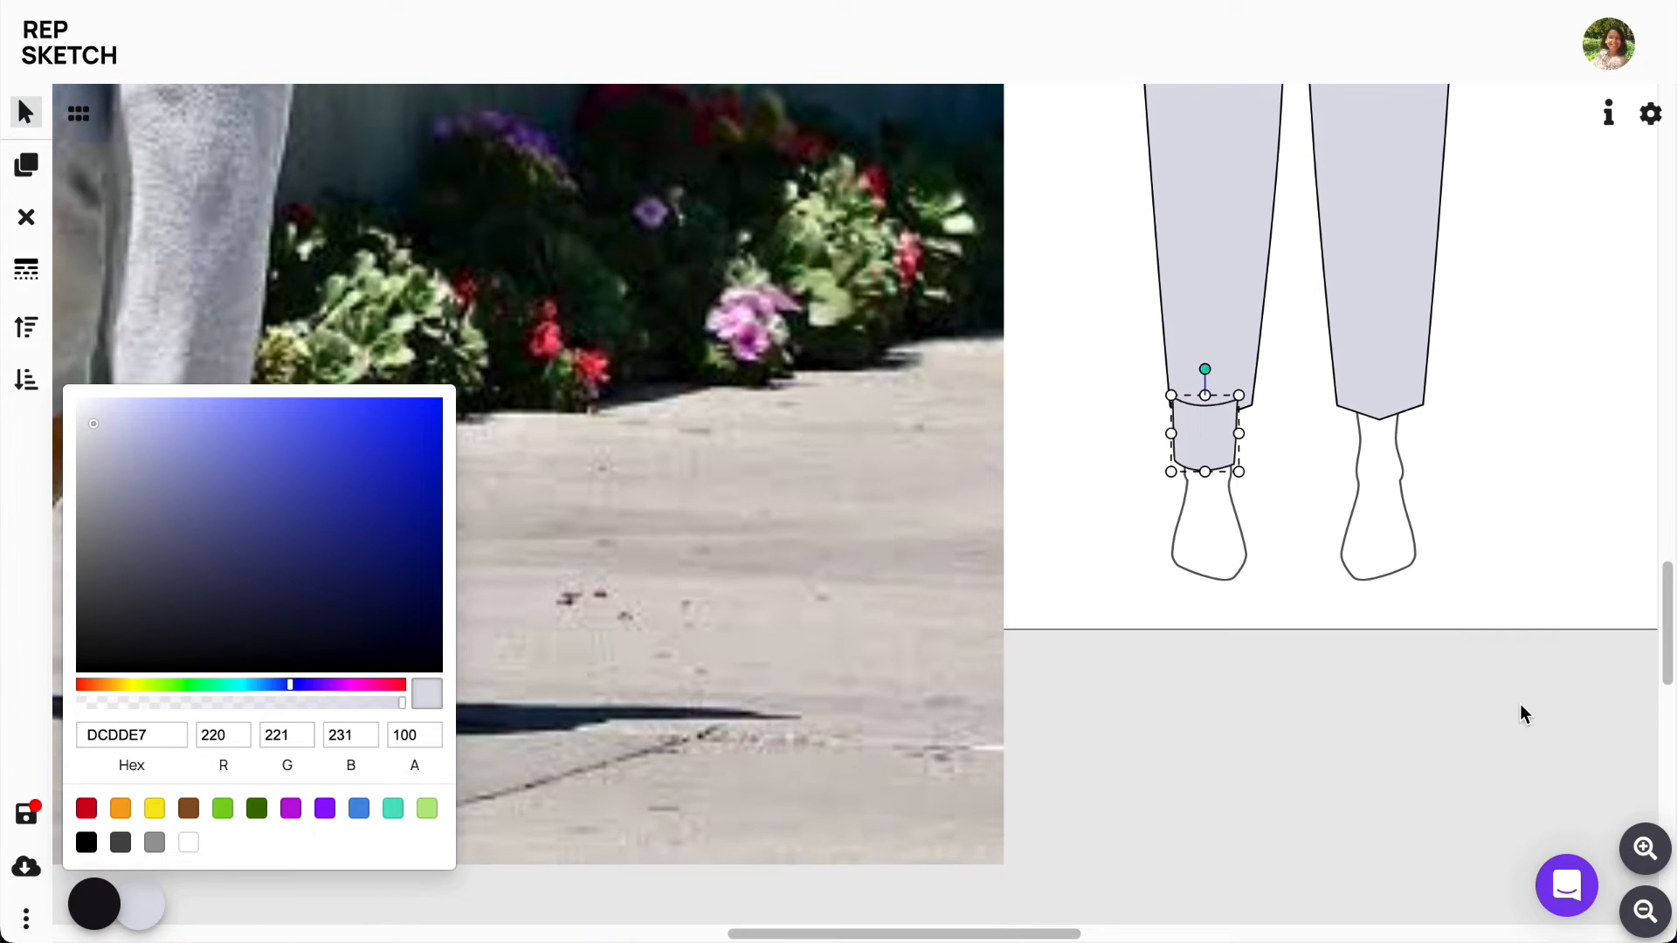
{"action": "left_click", "coordinate": [1519, 707]}
{"action": "left_click_drag", "start_coordinate": [1013, 933], "coordinate": [986, 933]}
{"action": "left_click", "coordinate": [1327, 425]}
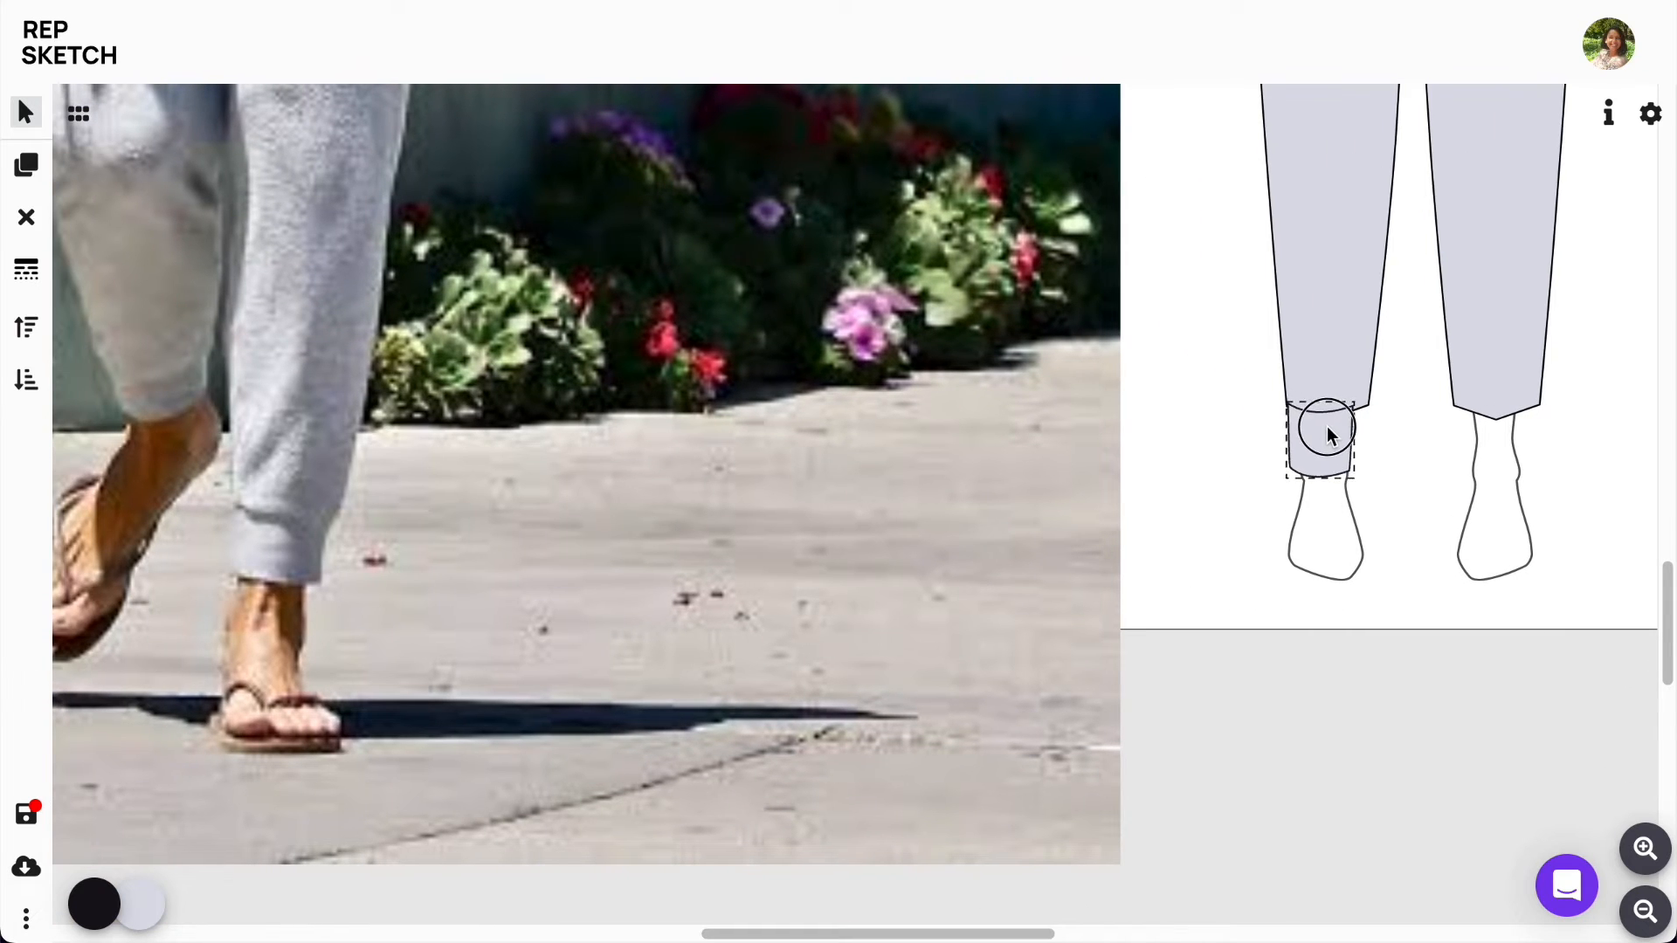
{"action": "left_click_drag", "start_coordinate": [1357, 441], "coordinate": [1371, 439]}
{"action": "left_click_drag", "start_coordinate": [1327, 377], "coordinate": [1369, 405]}
{"action": "double_click", "coordinate": [1344, 419]}
{"action": "left_click", "coordinate": [1402, 680]}
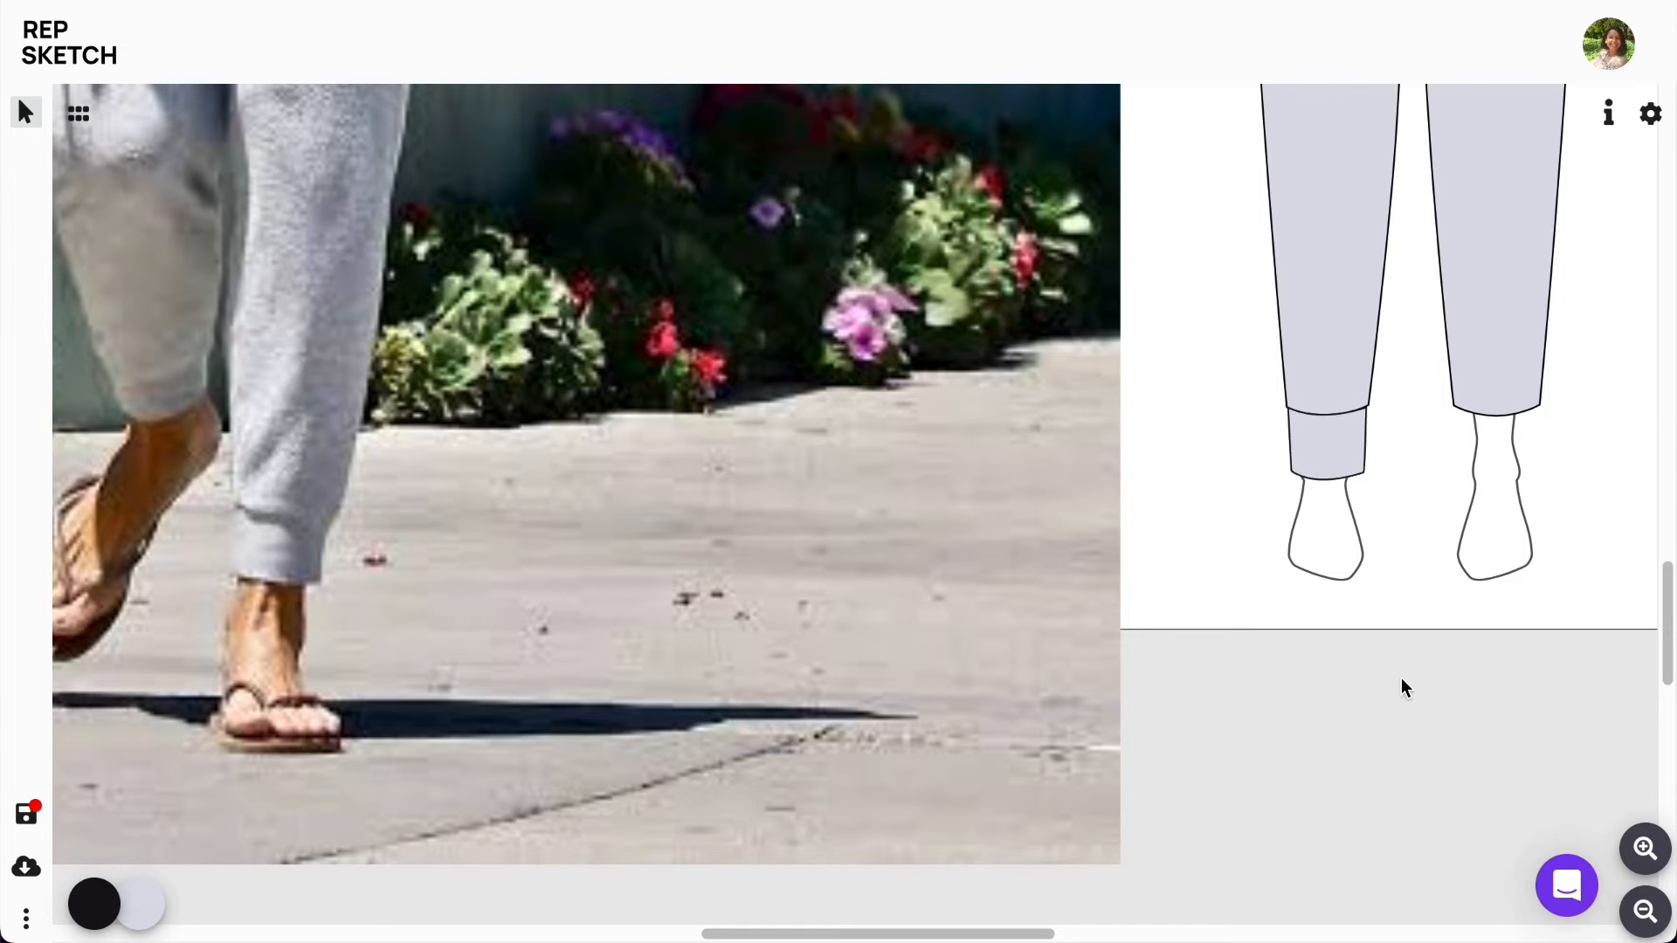
Step: Clone the left-hand leg's cuff and draw a three-point line across its middle from side to side
{"action": "left_click", "coordinate": [1354, 432]}
{"action": "left_click", "coordinate": [26, 164]}
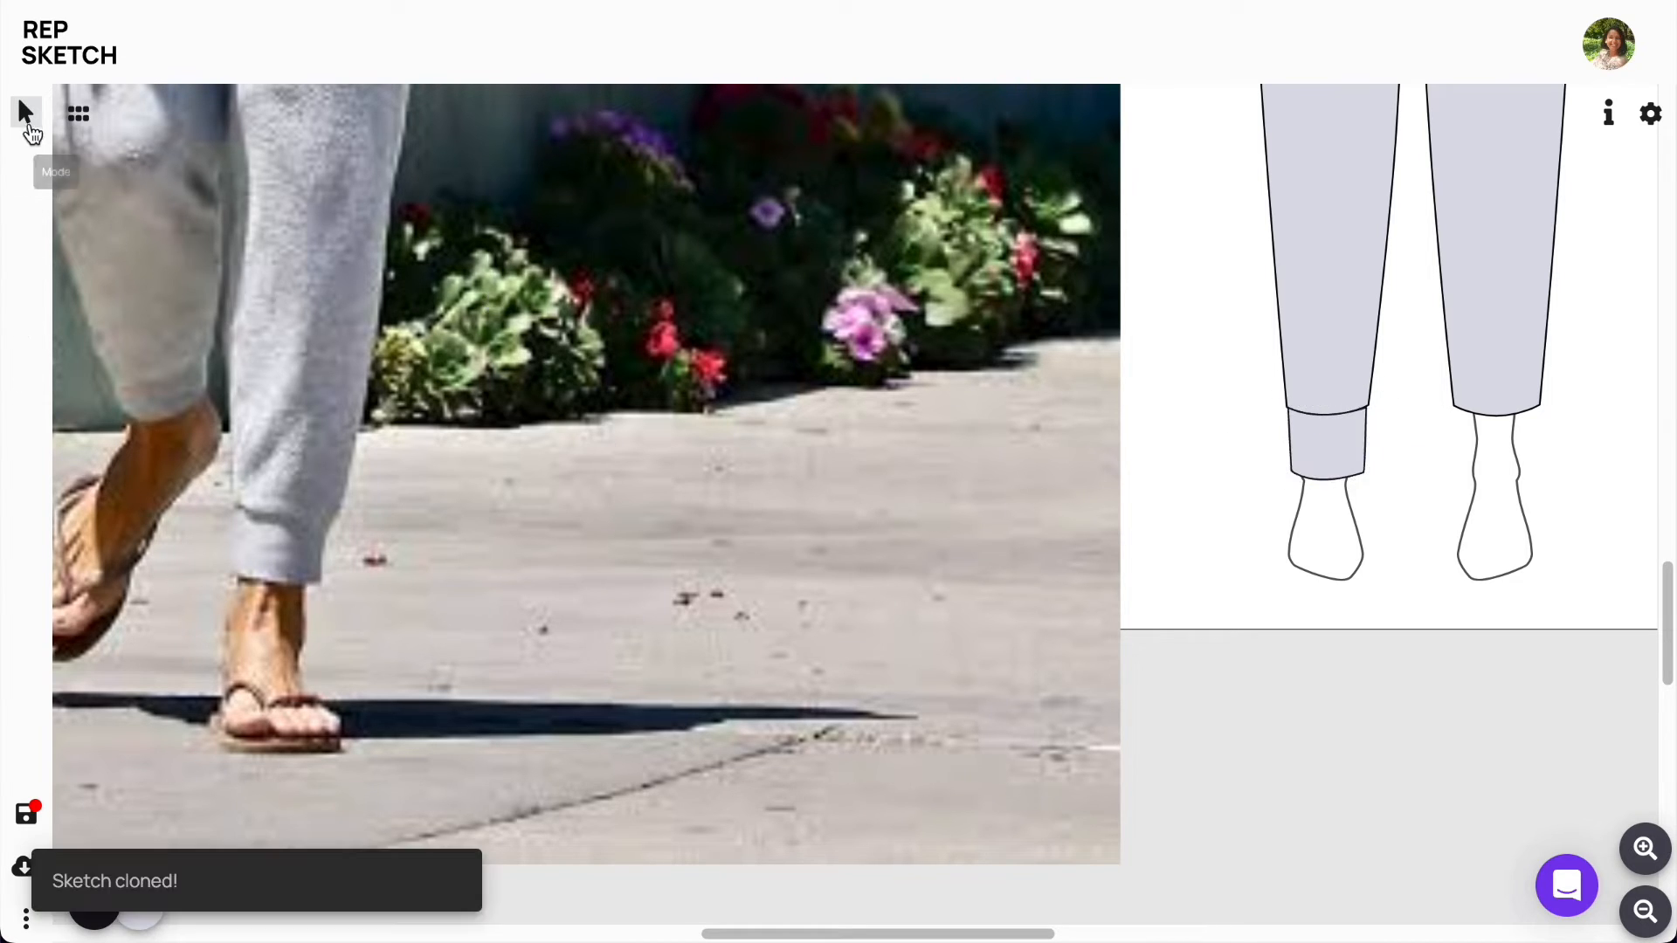
{"action": "left_click", "coordinate": [26, 112]}
{"action": "left_click", "coordinate": [153, 305]}
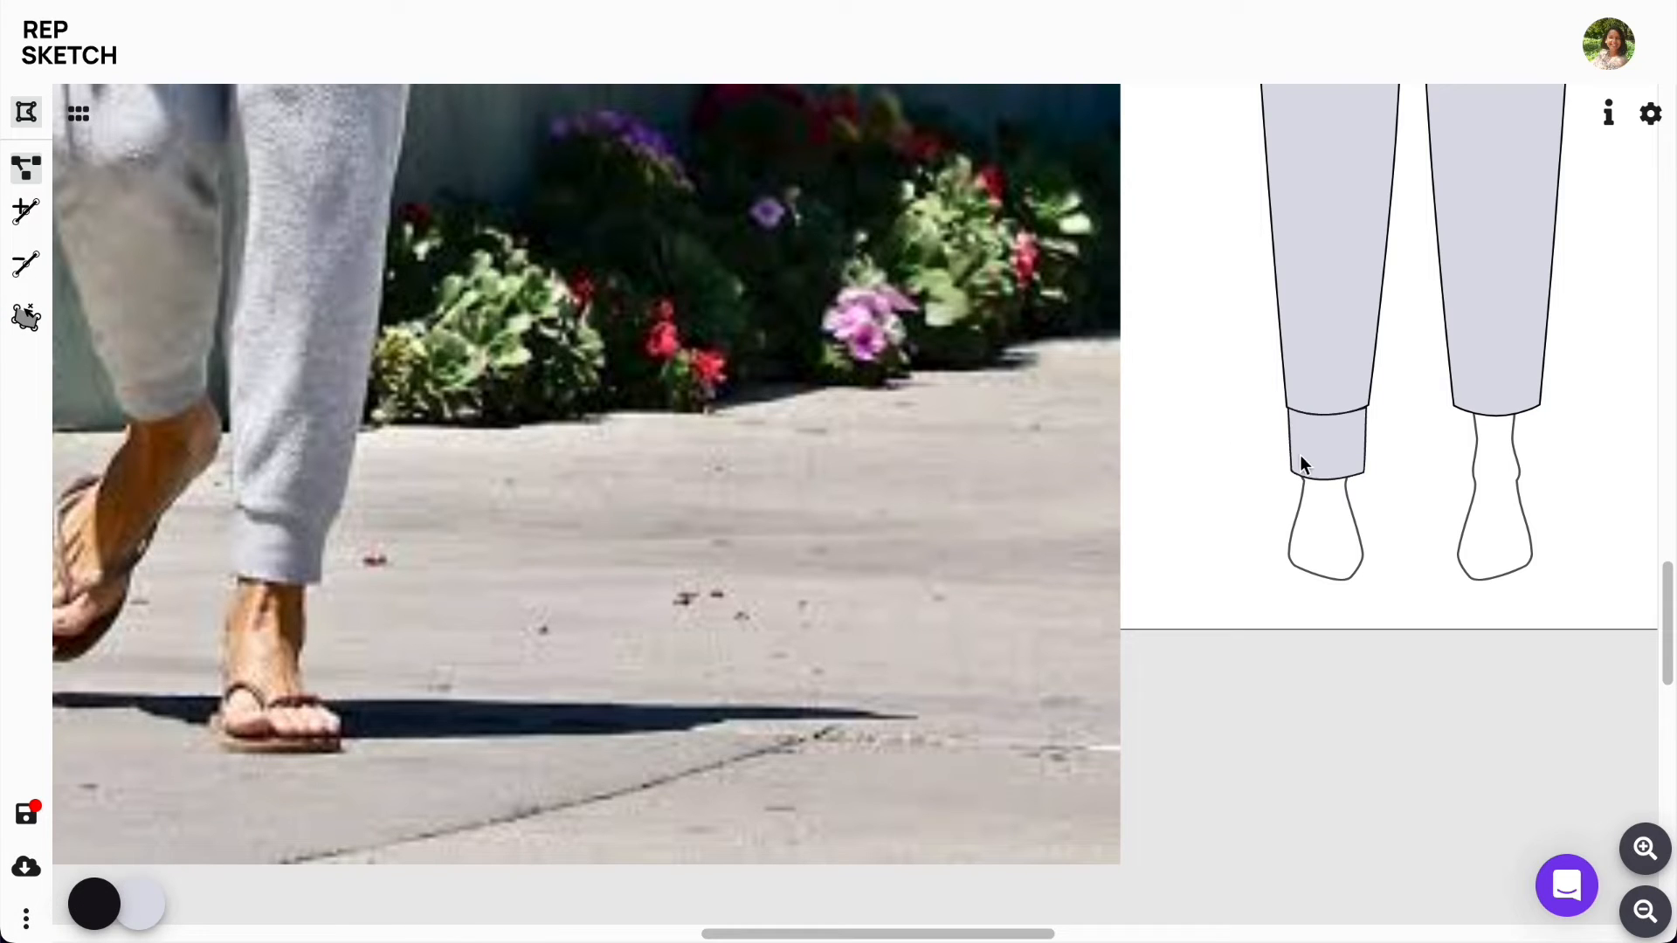
{"action": "left_click", "coordinate": [1331, 447]}
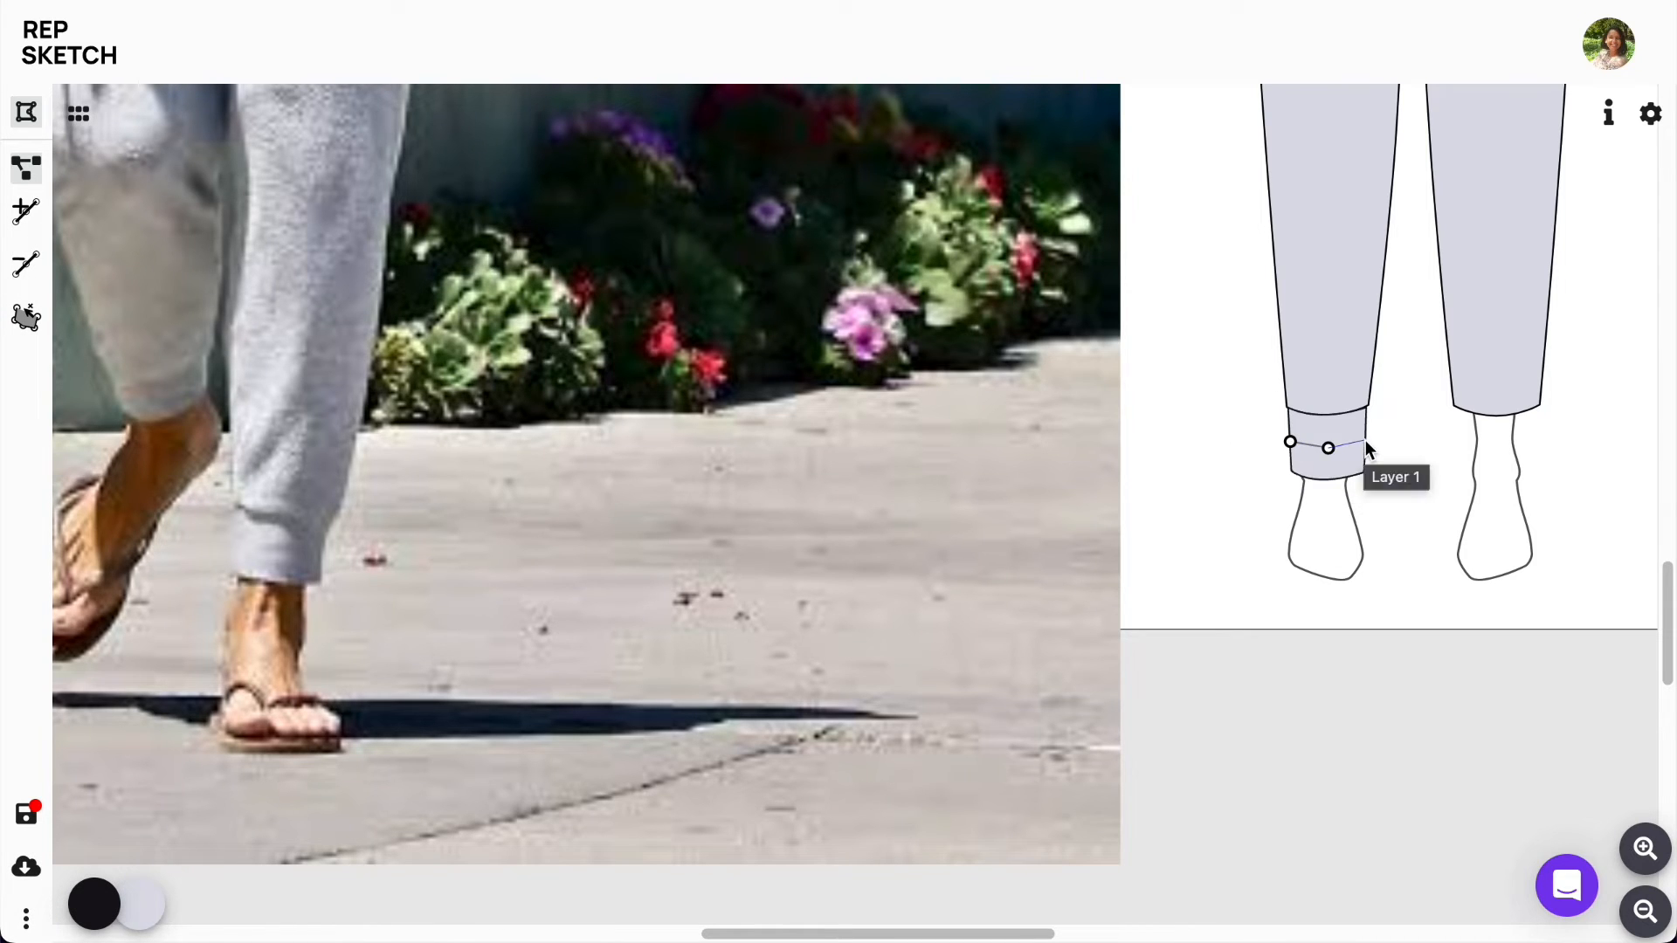
{"action": "double_click", "coordinate": [1365, 442]}
Step: Set the new cuff line's stroke width to 20 and its segment linecap to butt
{"action": "left_click", "coordinate": [26, 273]}
{"action": "left_click_drag", "start_coordinate": [302, 229], "coordinate": [378, 229]}
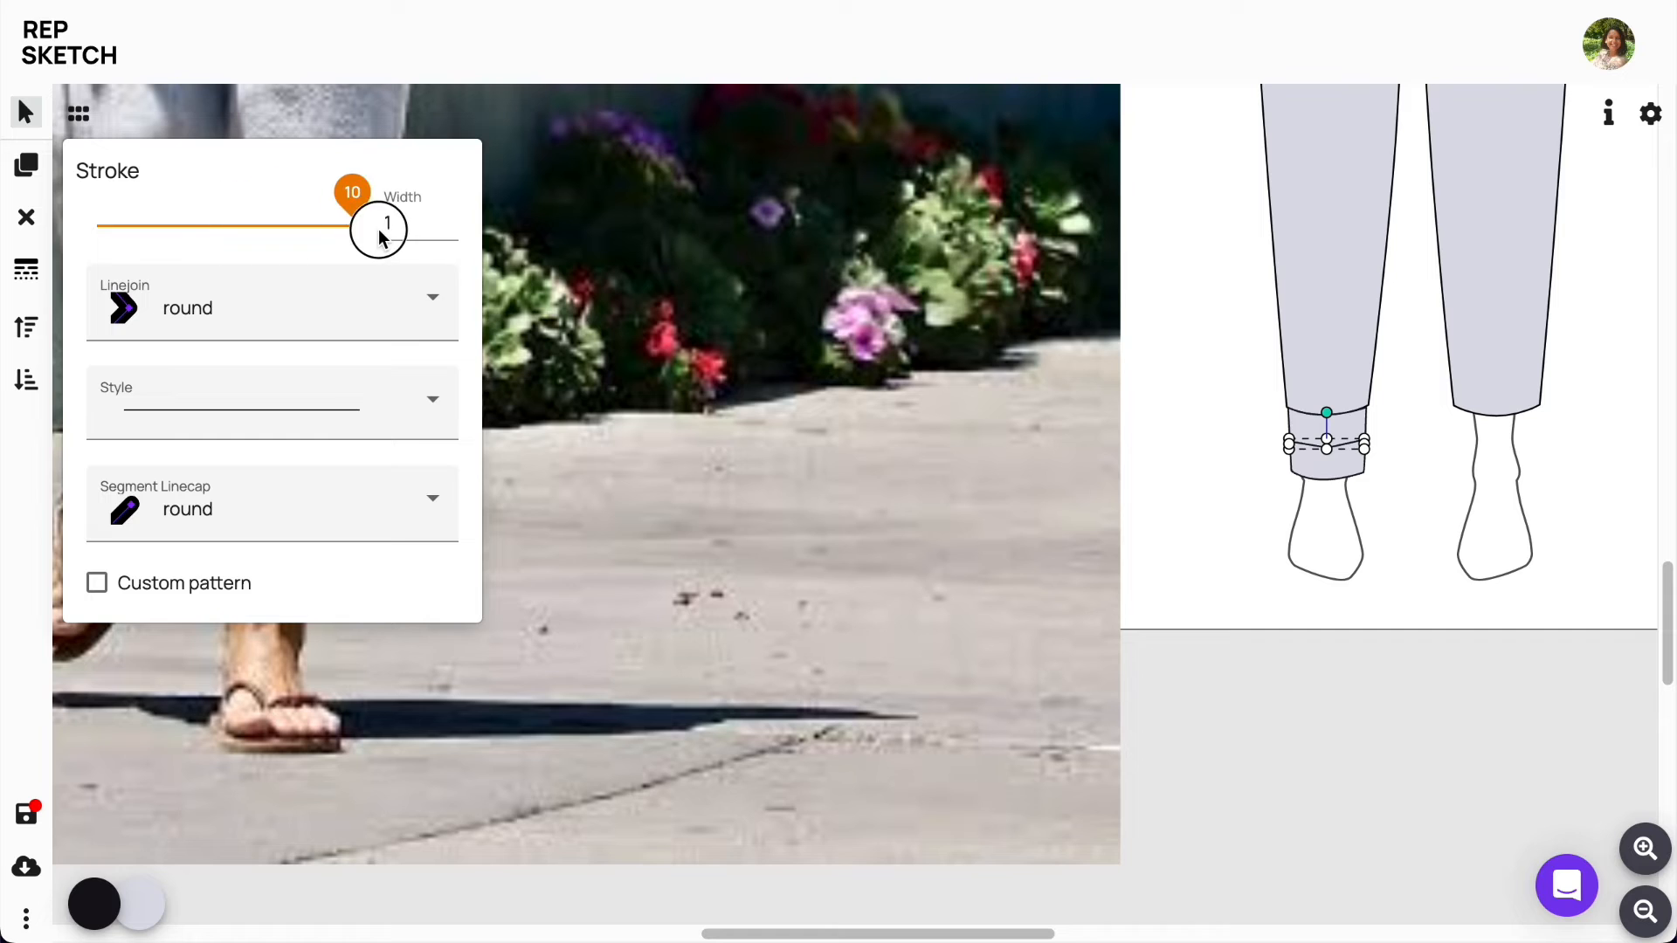
{"action": "double_click", "coordinate": [384, 229]}
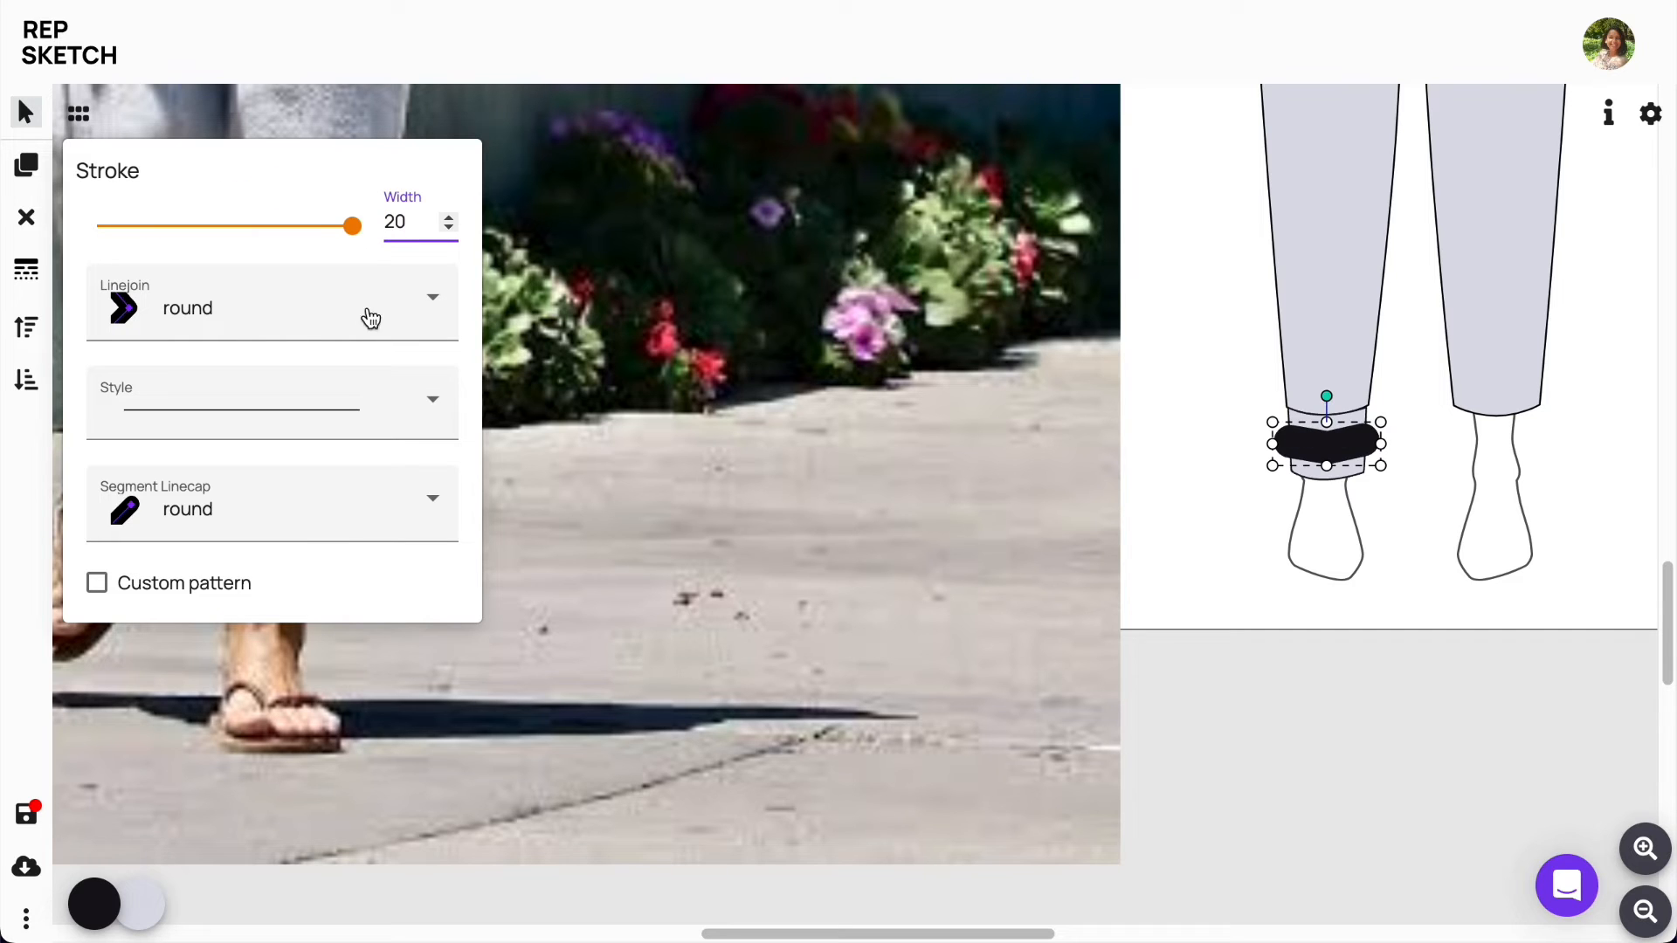
{"action": "left_click", "coordinate": [262, 516]}
{"action": "left_click", "coordinate": [249, 399]}
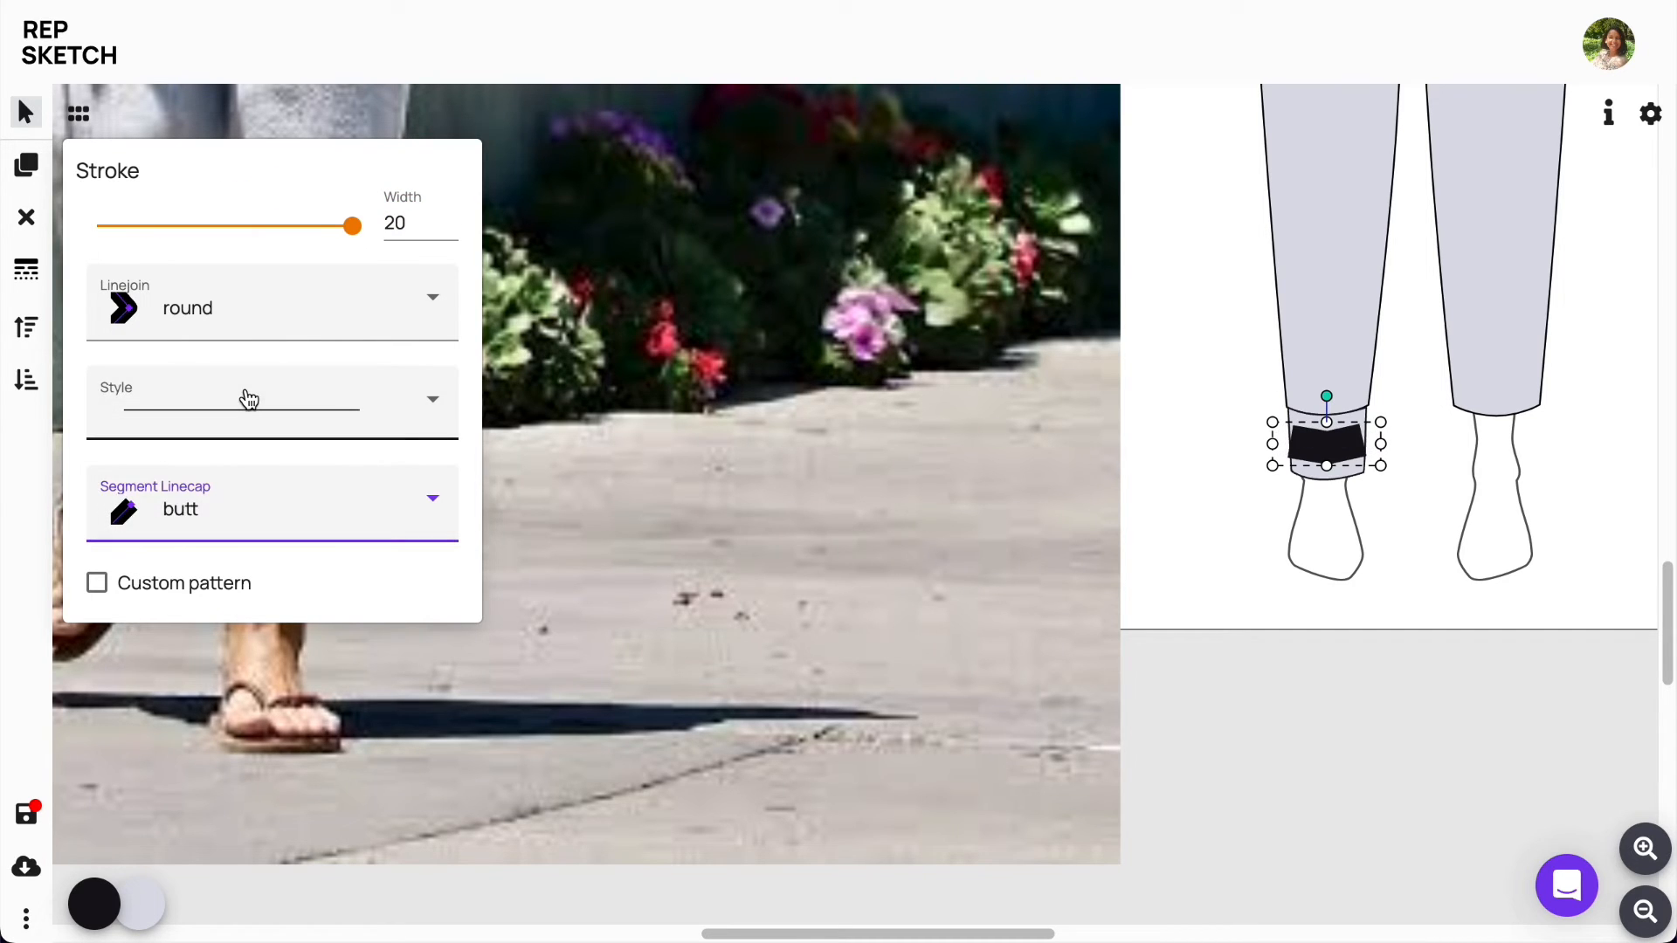
Step: Apply a custom dotted pattern with adjusted dash length to the cuff line and set its stroke width to 40
{"action": "left_click", "coordinate": [99, 585]}
{"action": "left_click", "coordinate": [197, 410]}
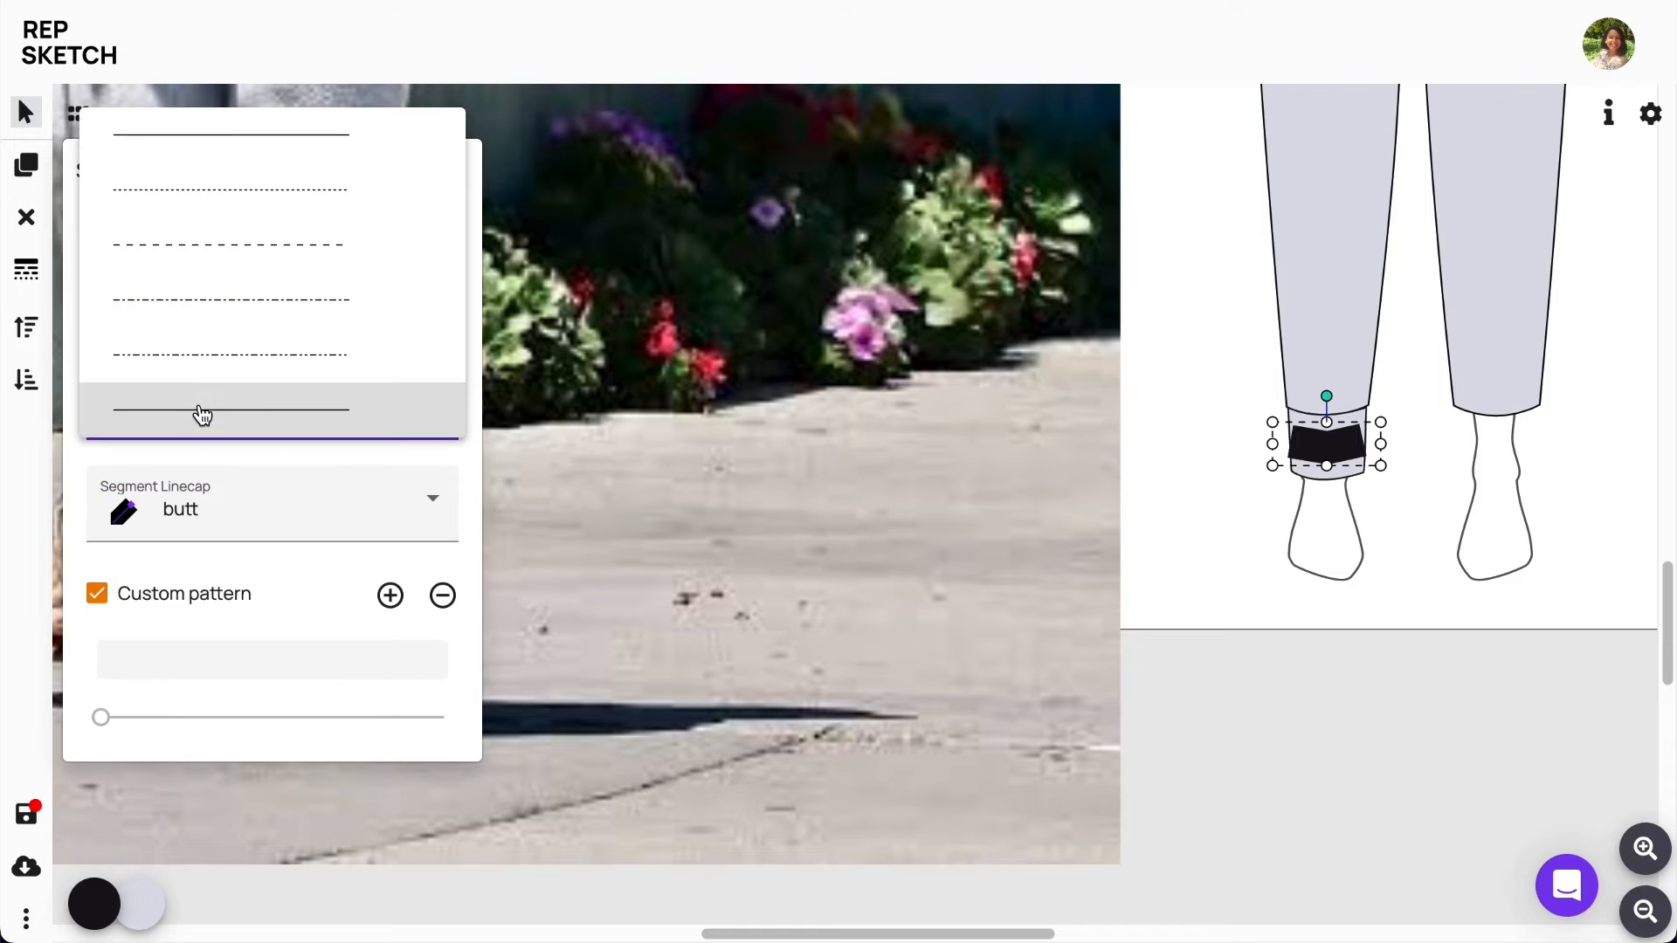
{"action": "left_click", "coordinate": [215, 203]}
{"action": "left_click_drag", "start_coordinate": [136, 717], "coordinate": [118, 717]}
{"action": "double_click", "coordinate": [395, 224]}
{"action": "type", "text": "40"}
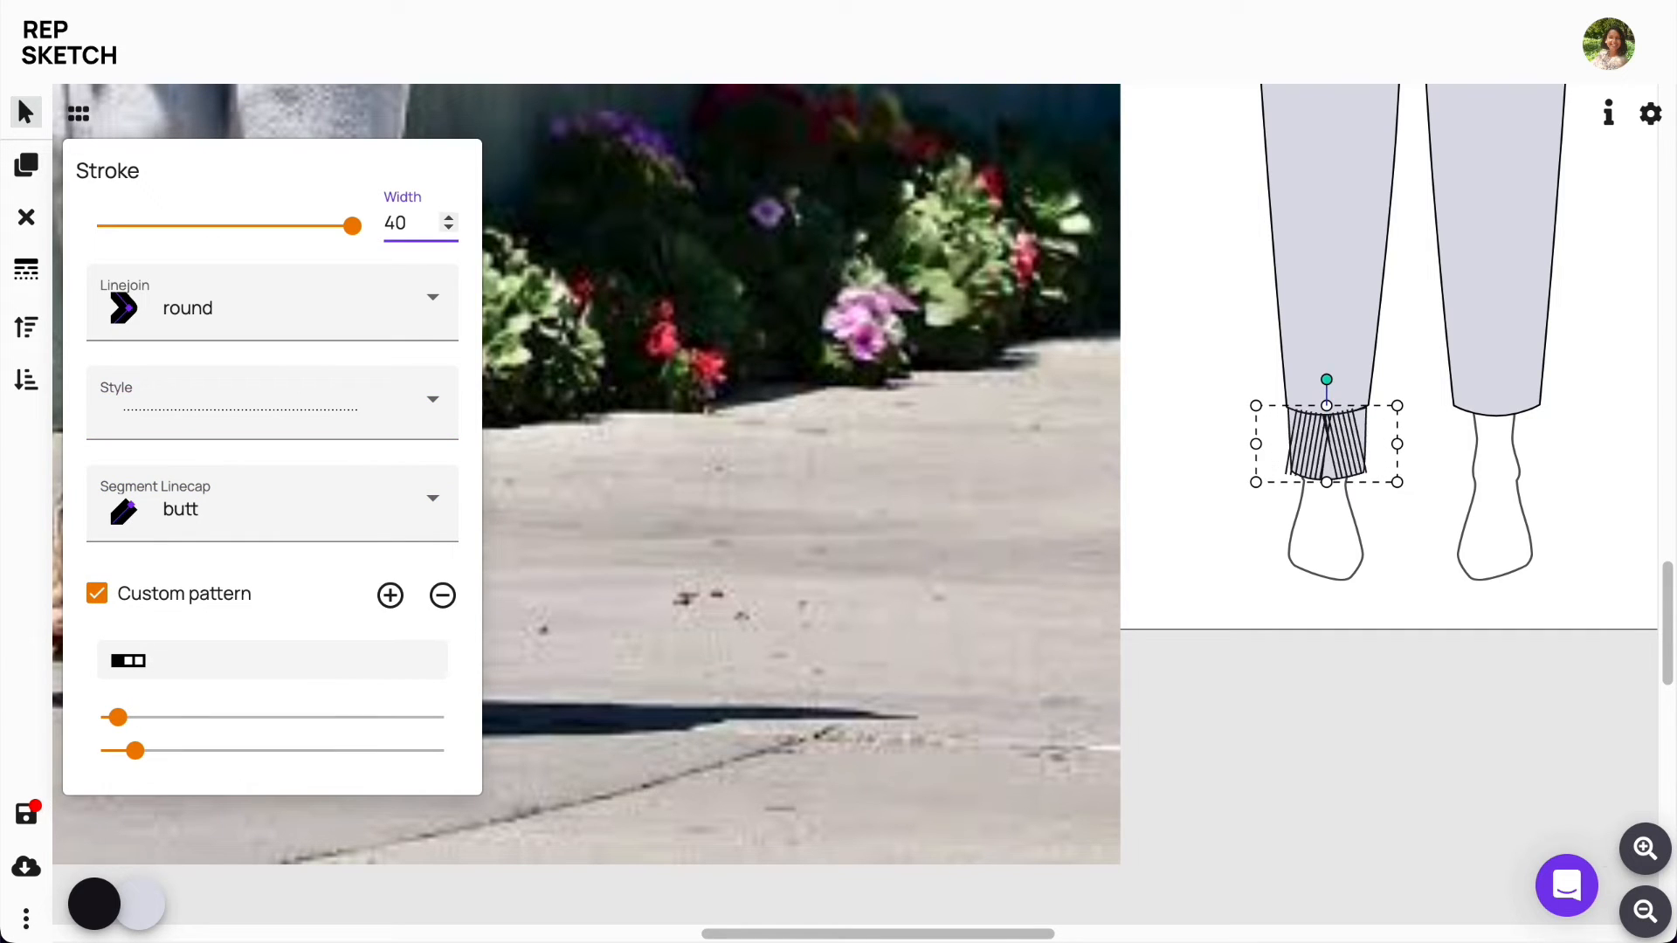
Step: Adjust the points and curves of the rib line so the ribbing runs evenly within the cuff
{"action": "left_click", "coordinate": [1650, 853]}
{"action": "left_click_drag", "start_coordinate": [981, 933], "coordinate": [1067, 932]}
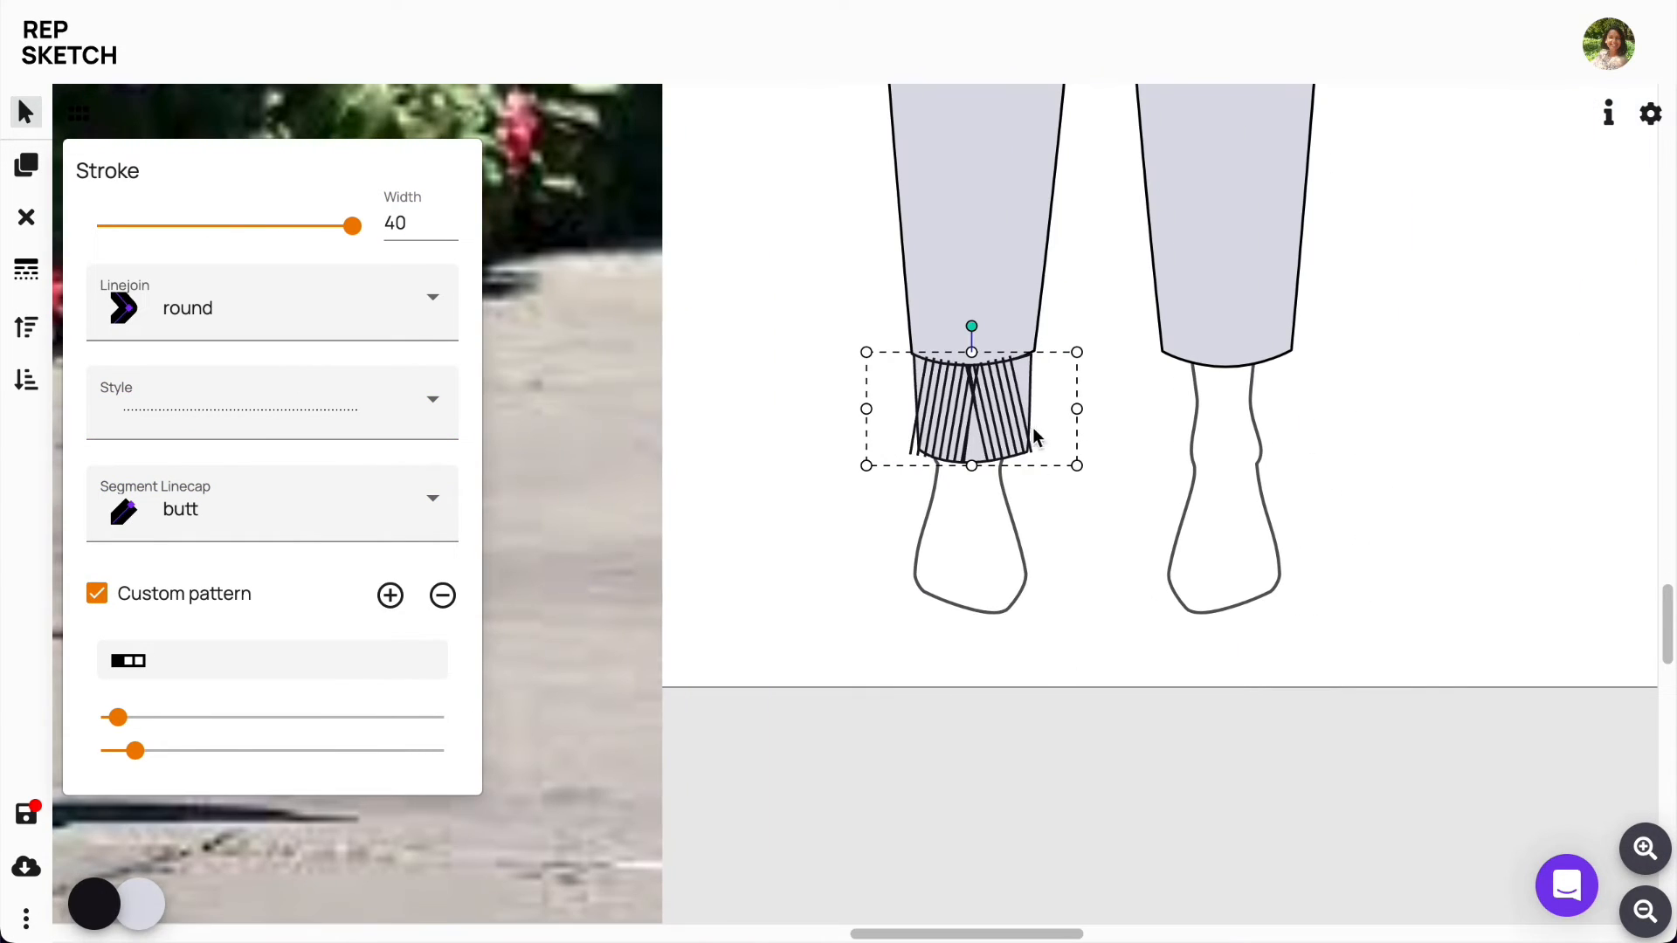
{"action": "double_click", "coordinate": [978, 422]}
{"action": "left_click", "coordinate": [26, 167]}
{"action": "left_click", "coordinate": [1029, 401]}
{"action": "left_click_drag", "start_coordinate": [1029, 401], "coordinate": [974, 412]}
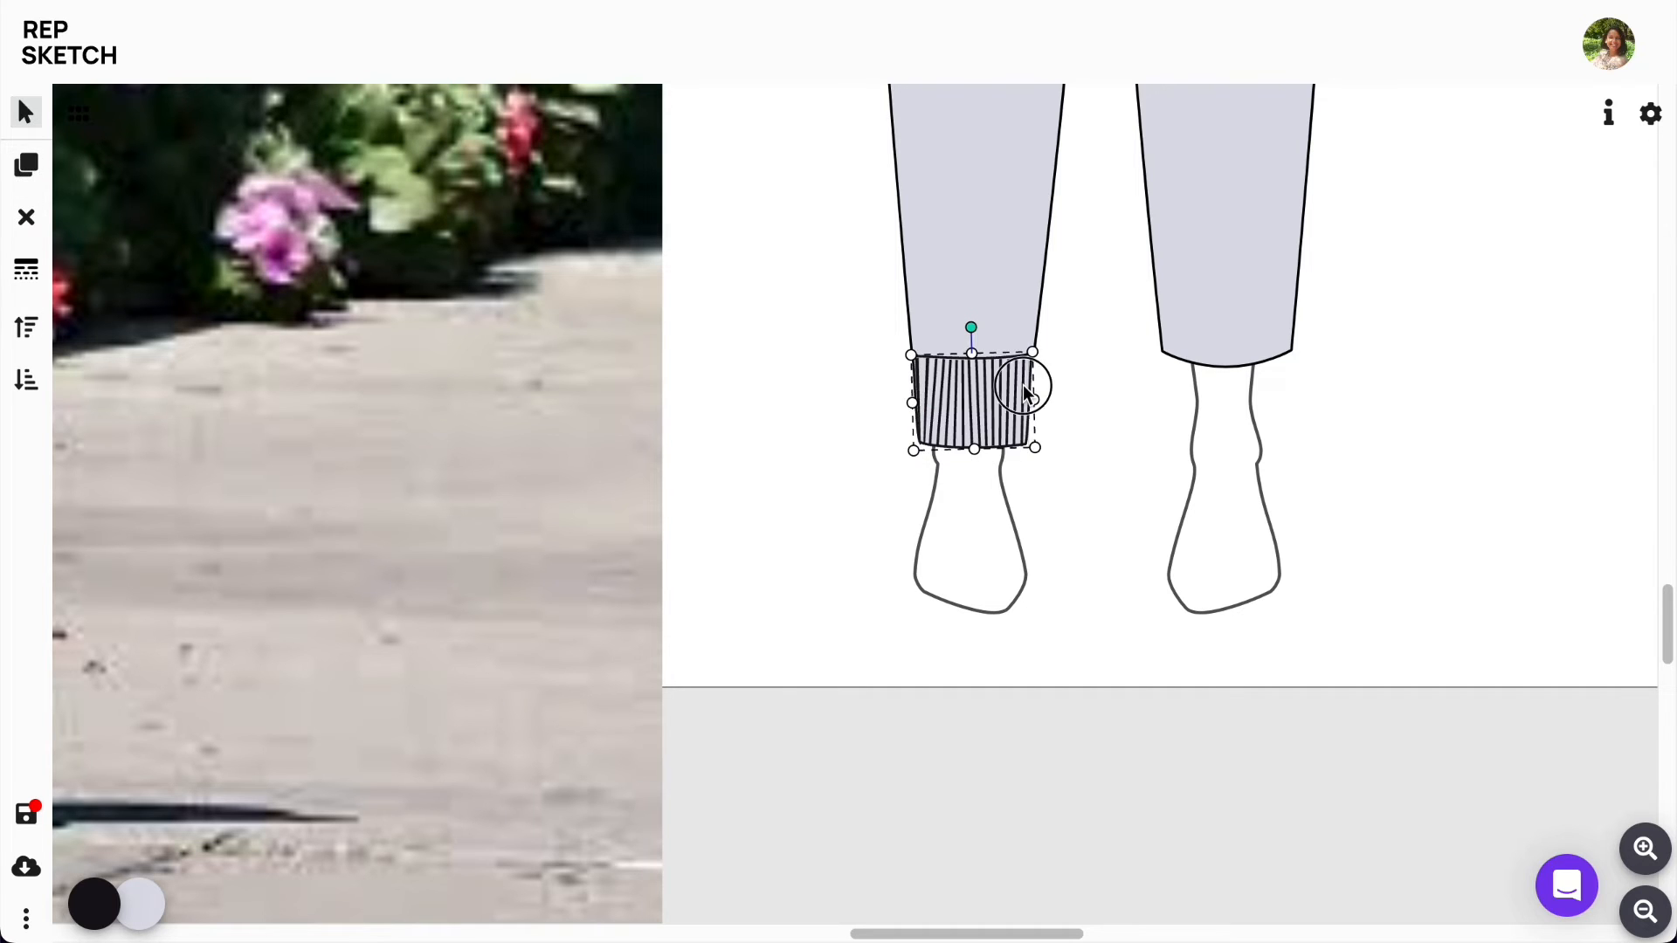
{"action": "double_click", "coordinate": [1024, 384]}
{"action": "left_click", "coordinate": [1029, 408]}
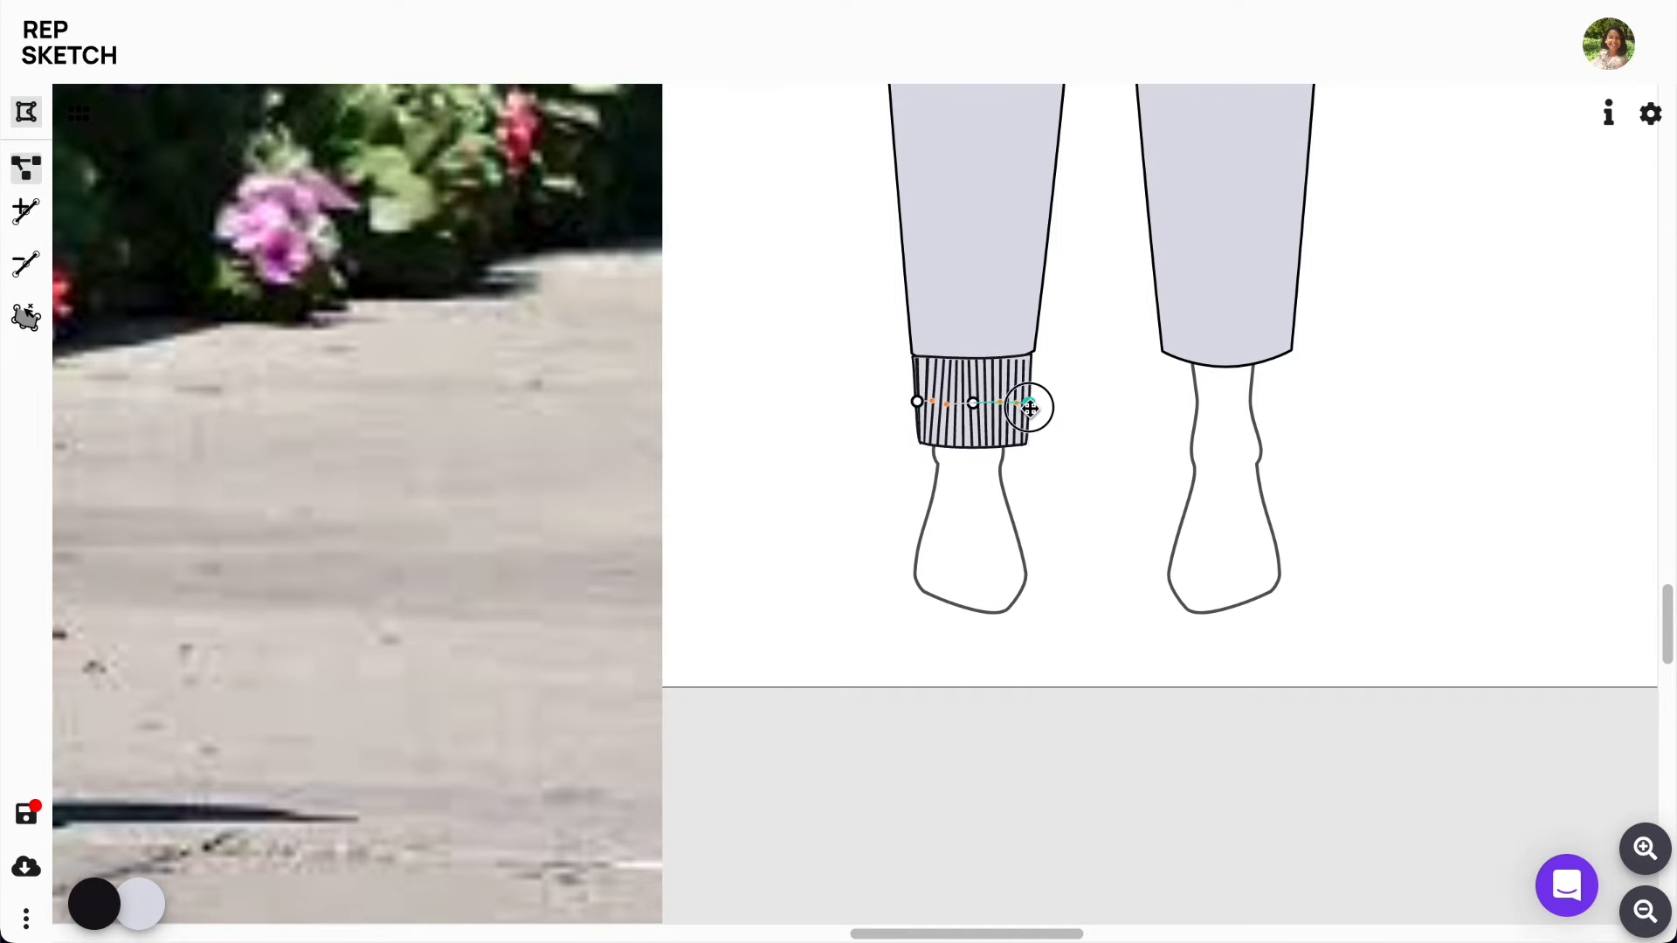
{"action": "left_click_drag", "start_coordinate": [1030, 408], "coordinate": [1030, 407]}
{"action": "left_click", "coordinate": [1030, 408]}
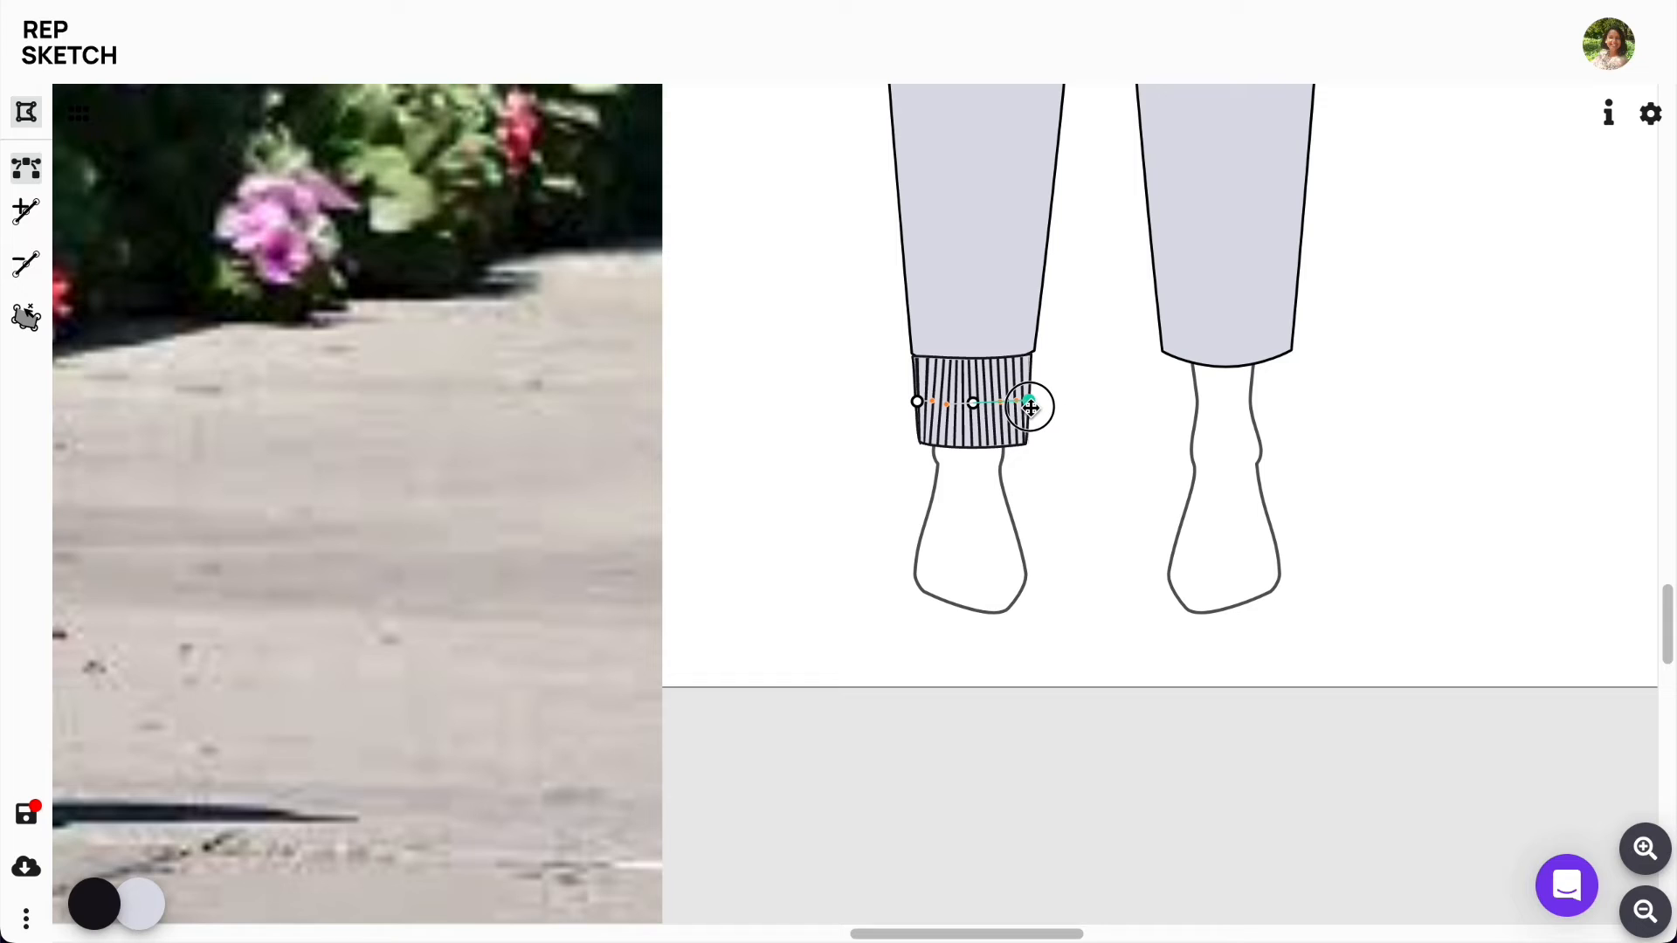
{"action": "left_click", "coordinate": [1059, 801]}
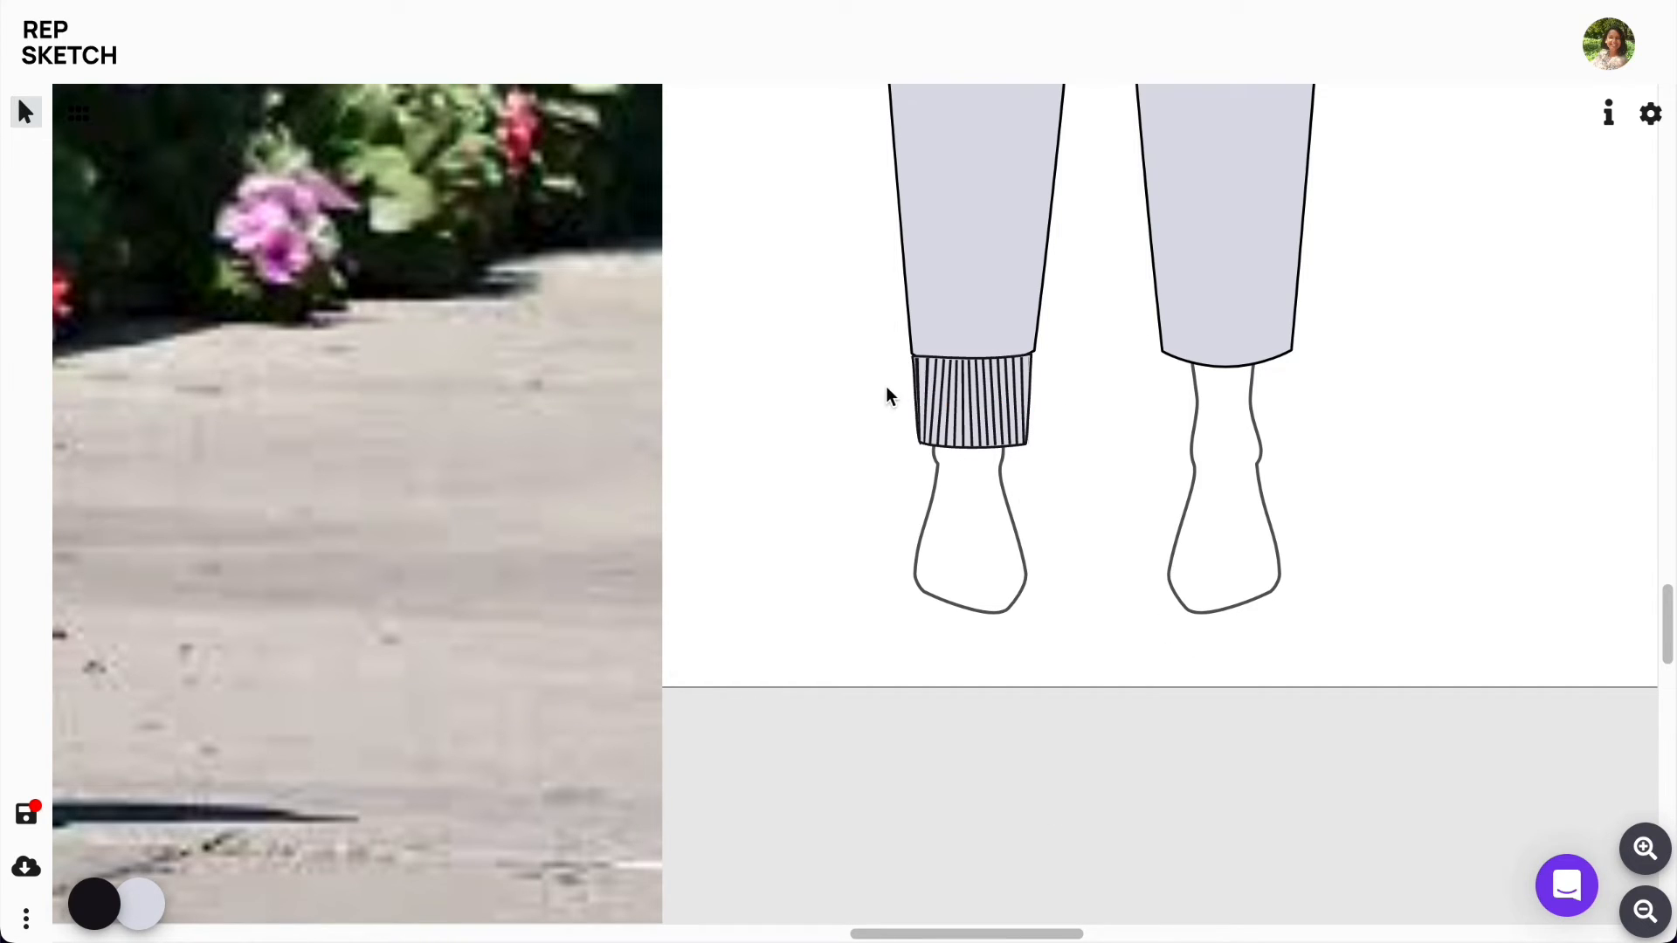
Step: Group the cuff with its ribbing, clone the group and place the copy at the right-hand leg's hem
{"action": "left_click", "coordinate": [959, 420]}
{"action": "left_click", "coordinate": [865, 900]}
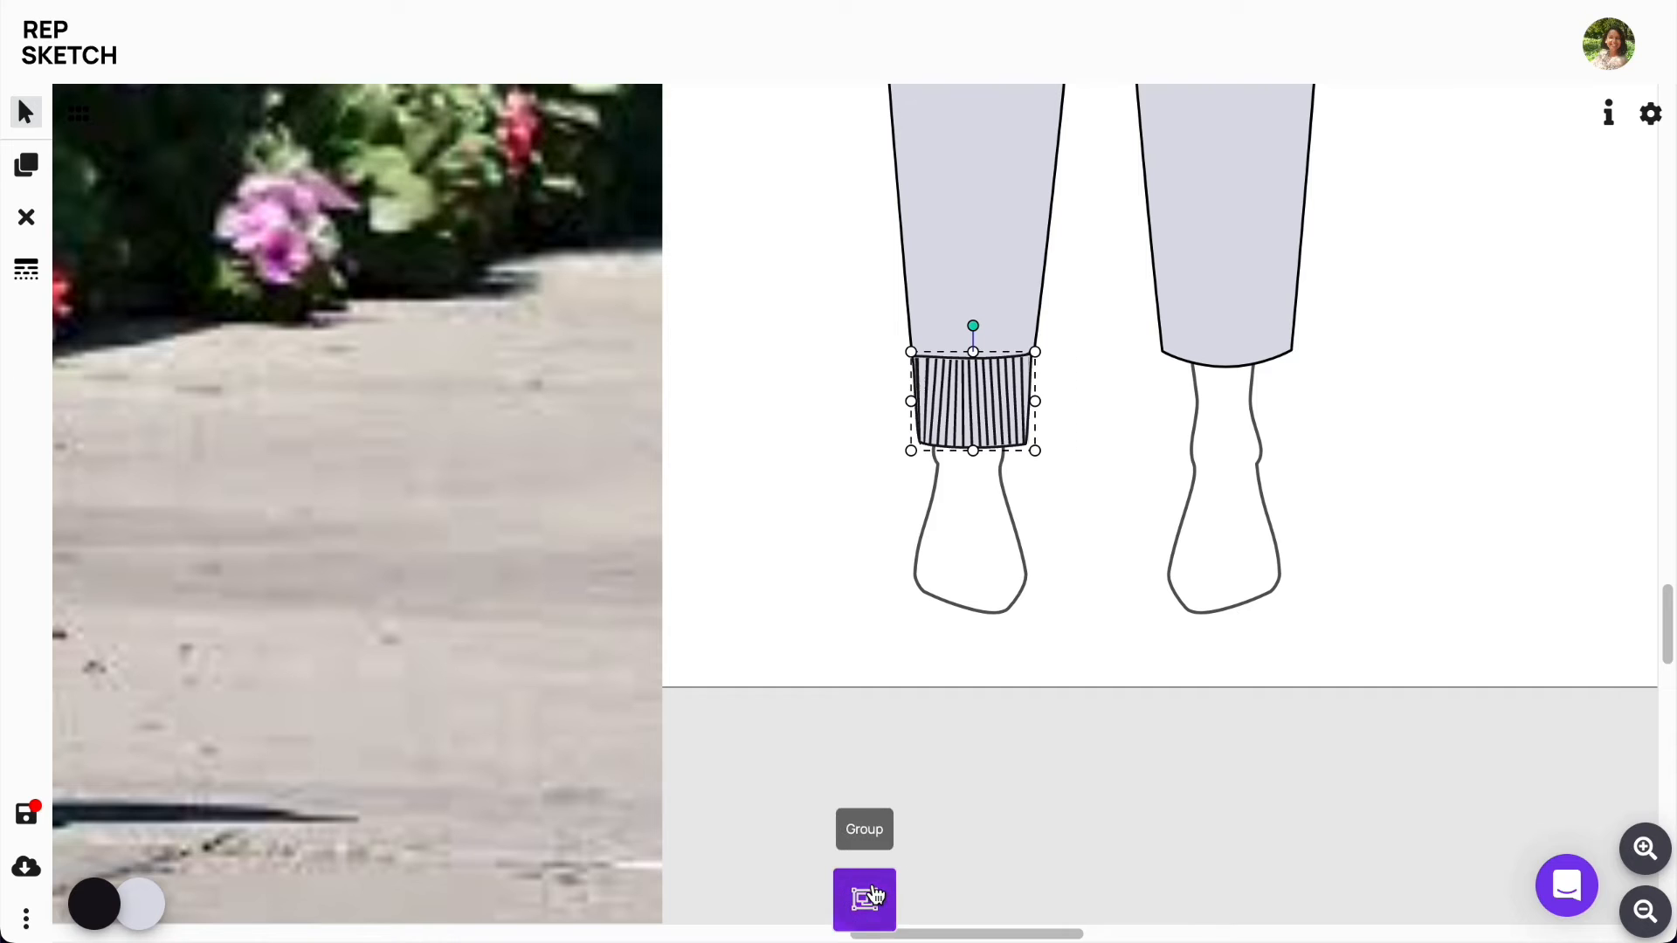
{"action": "left_click", "coordinate": [23, 177]}
{"action": "left_click_drag", "start_coordinate": [1030, 435], "coordinate": [1248, 402]}
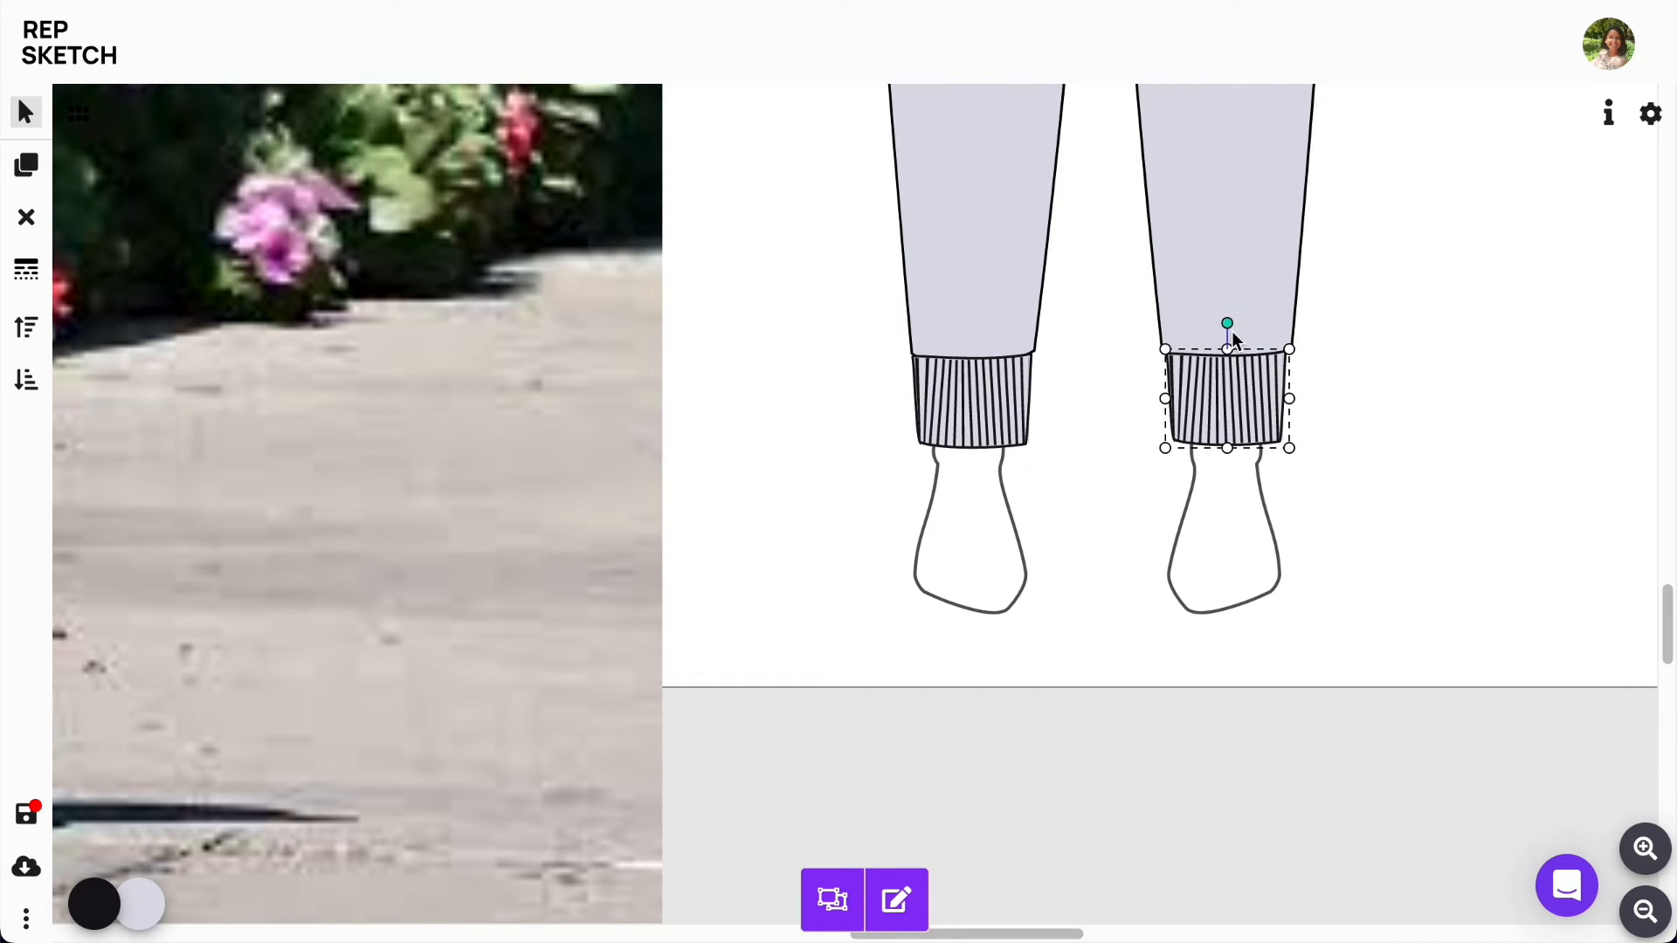
{"action": "left_click", "coordinate": [1237, 776]}
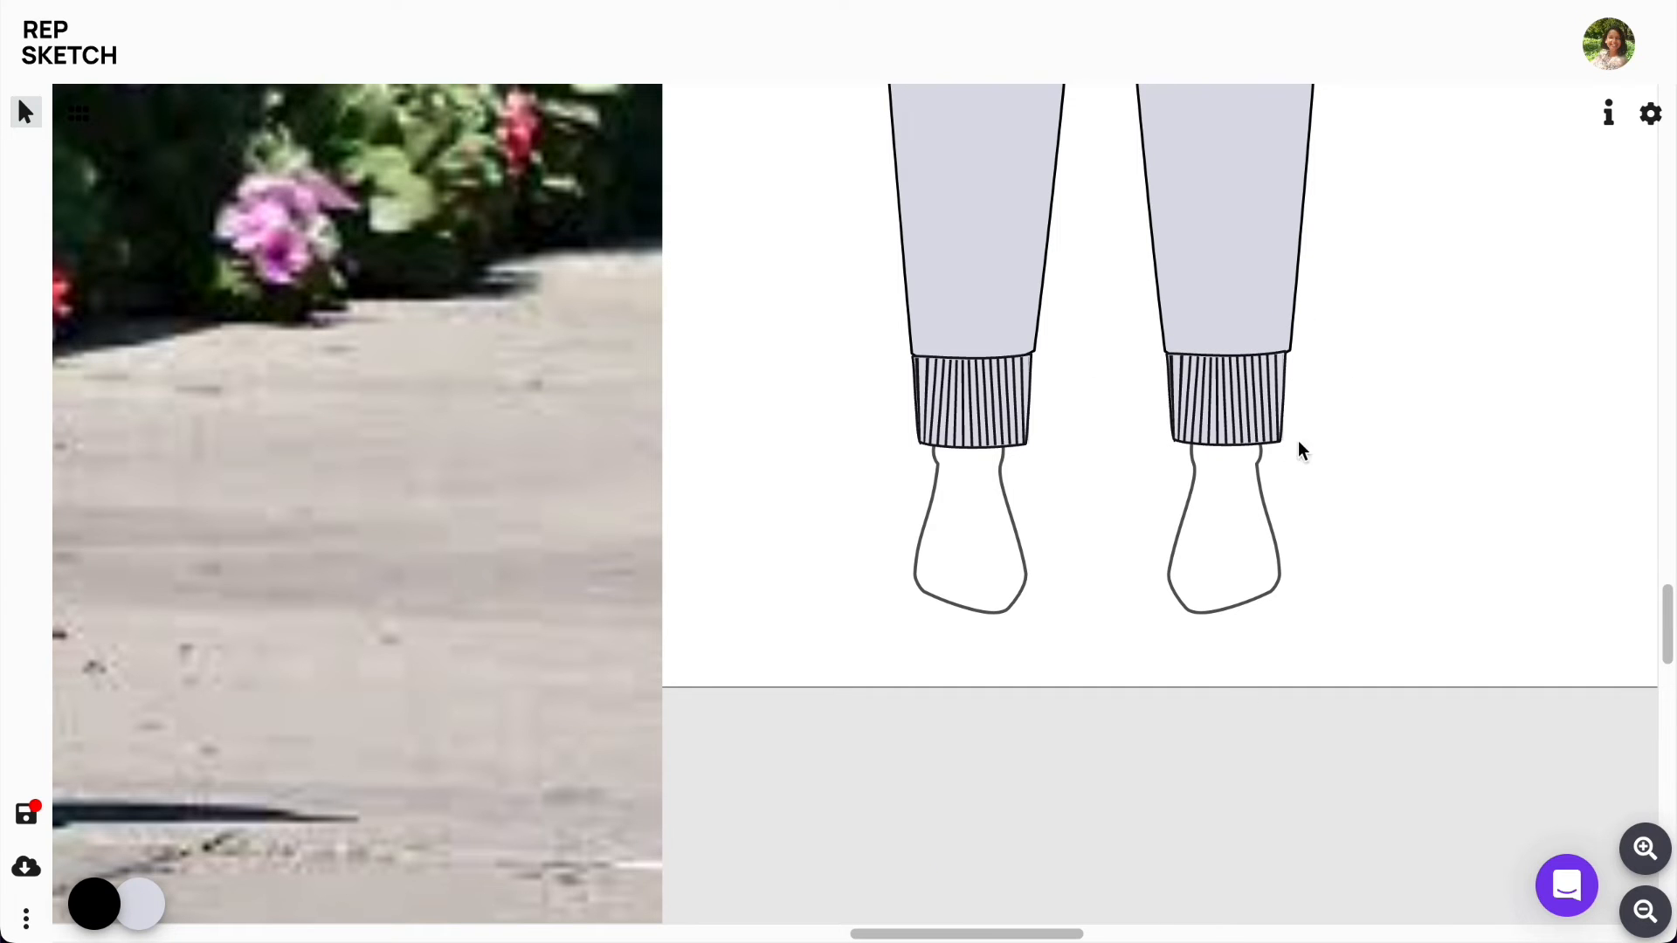
Step: Browse the pocket components for bottoms and add the side patch pocket to the canvas beside the trousers
{"action": "left_click", "coordinate": [1646, 911]}
{"action": "left_click", "coordinate": [1645, 911]}
{"action": "left_click_drag", "start_coordinate": [747, 934], "coordinate": [724, 934]}
{"action": "left_click", "coordinate": [1645, 851]}
{"action": "left_click_drag", "start_coordinate": [1665, 662], "coordinate": [1662, 583]}
{"action": "left_click_drag", "start_coordinate": [909, 931], "coordinate": [833, 929]}
{"action": "left_click_drag", "start_coordinate": [1665, 559], "coordinate": [1663, 540]}
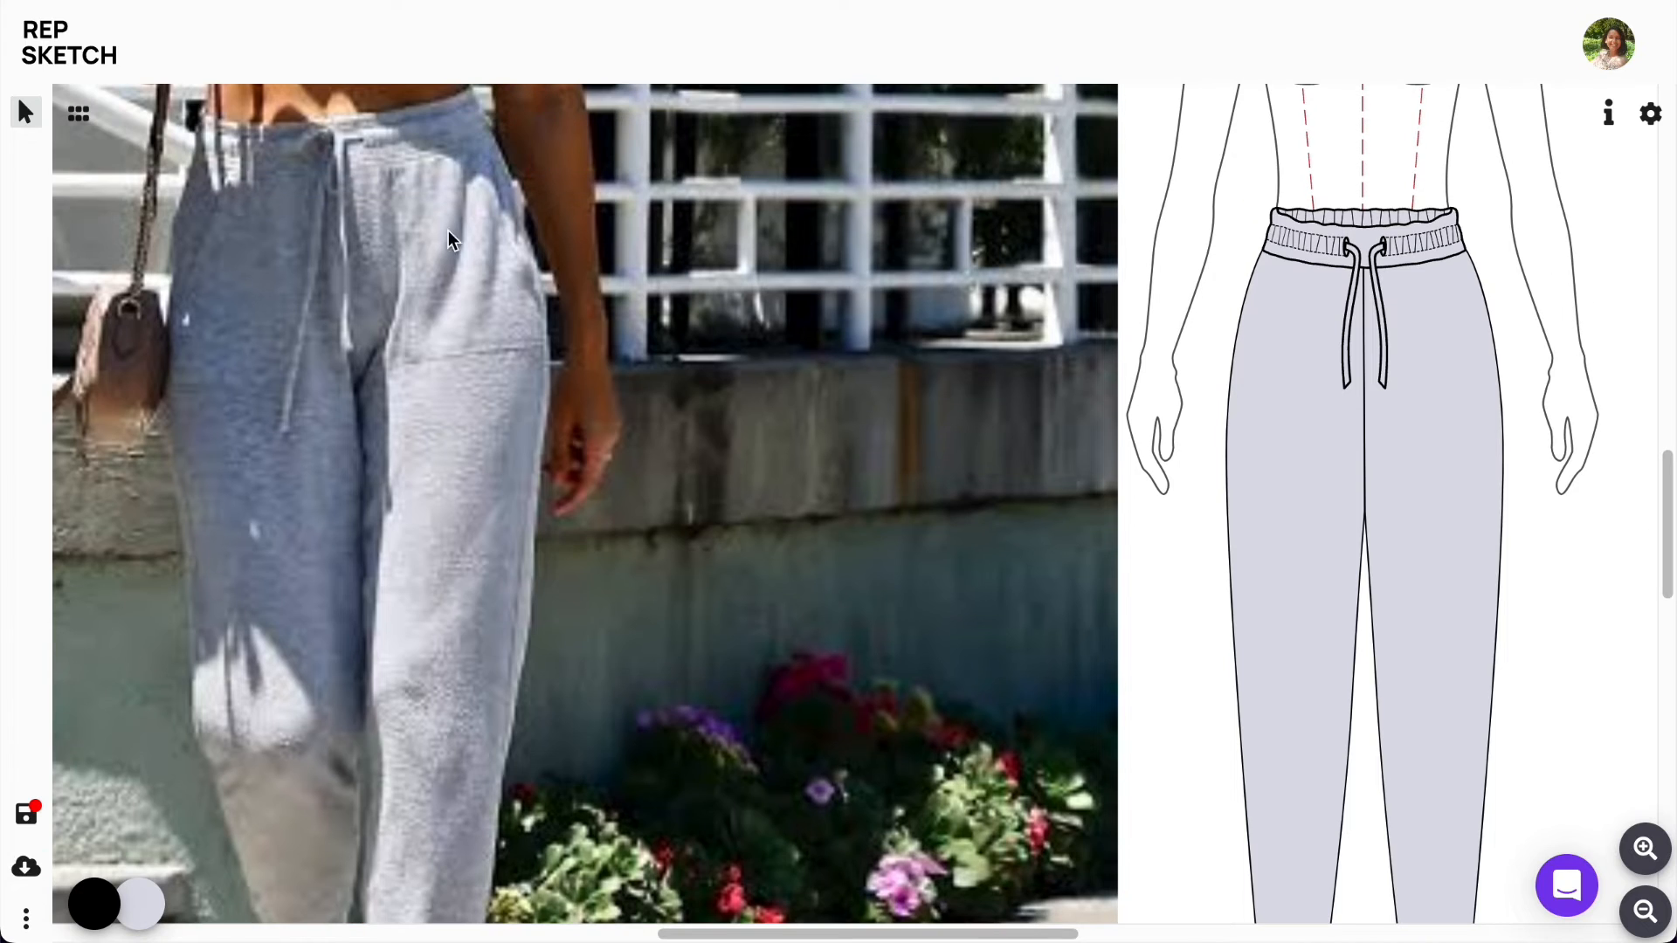
{"action": "left_click", "coordinate": [80, 112]}
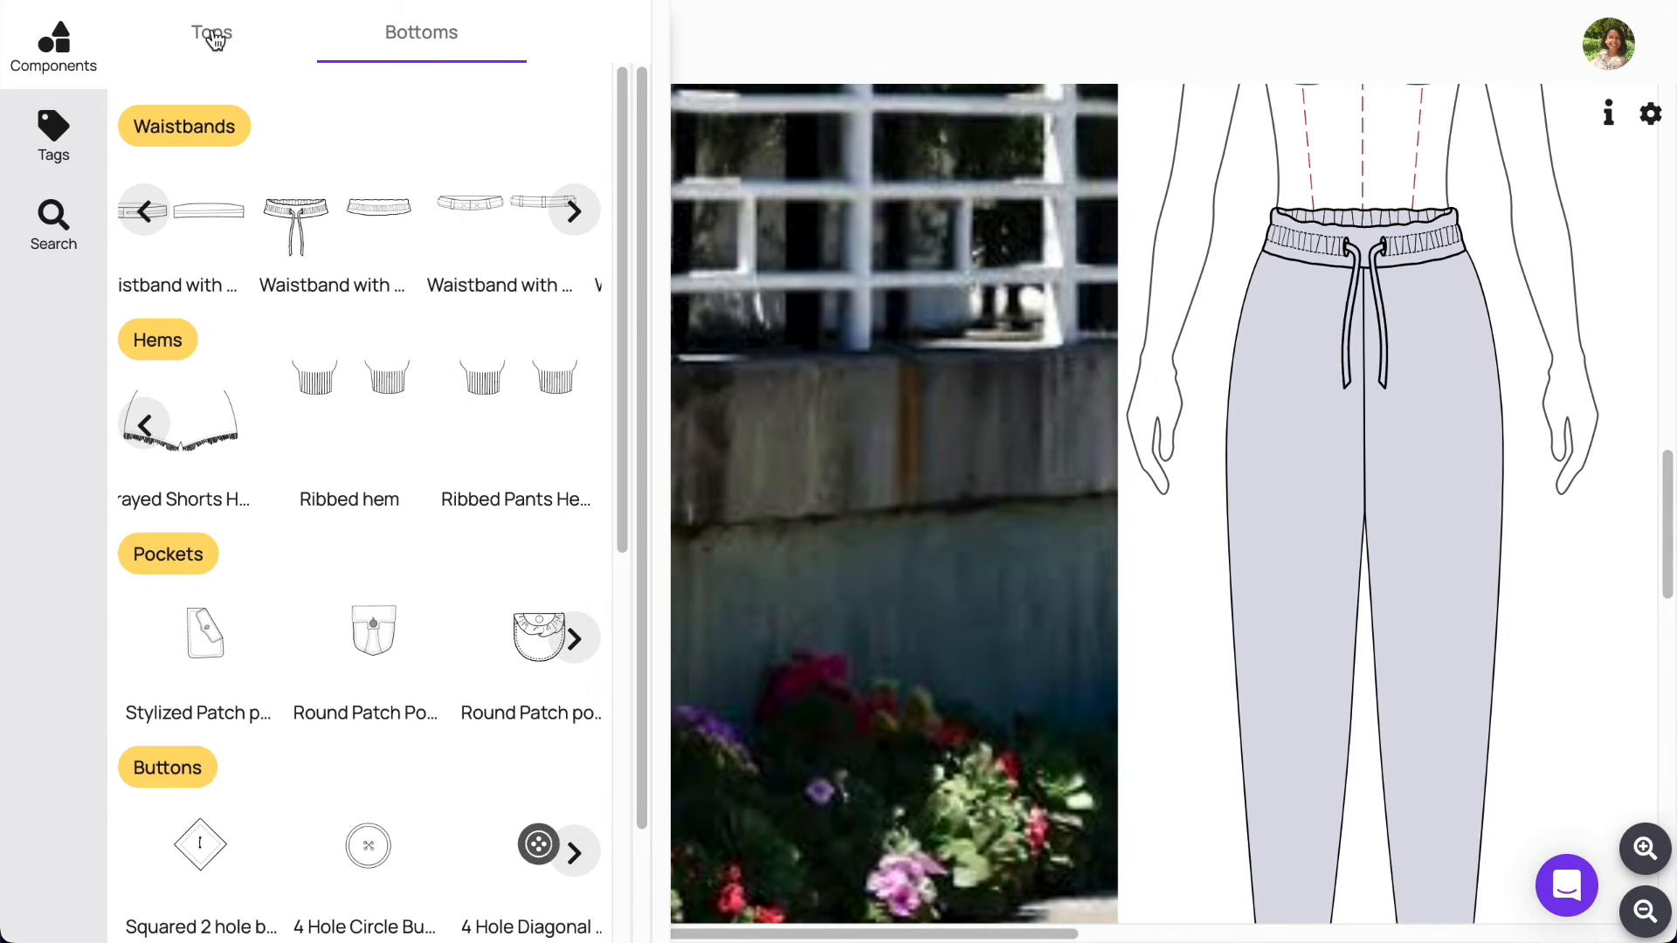
{"action": "left_click_drag", "start_coordinate": [616, 335], "coordinate": [621, 458]}
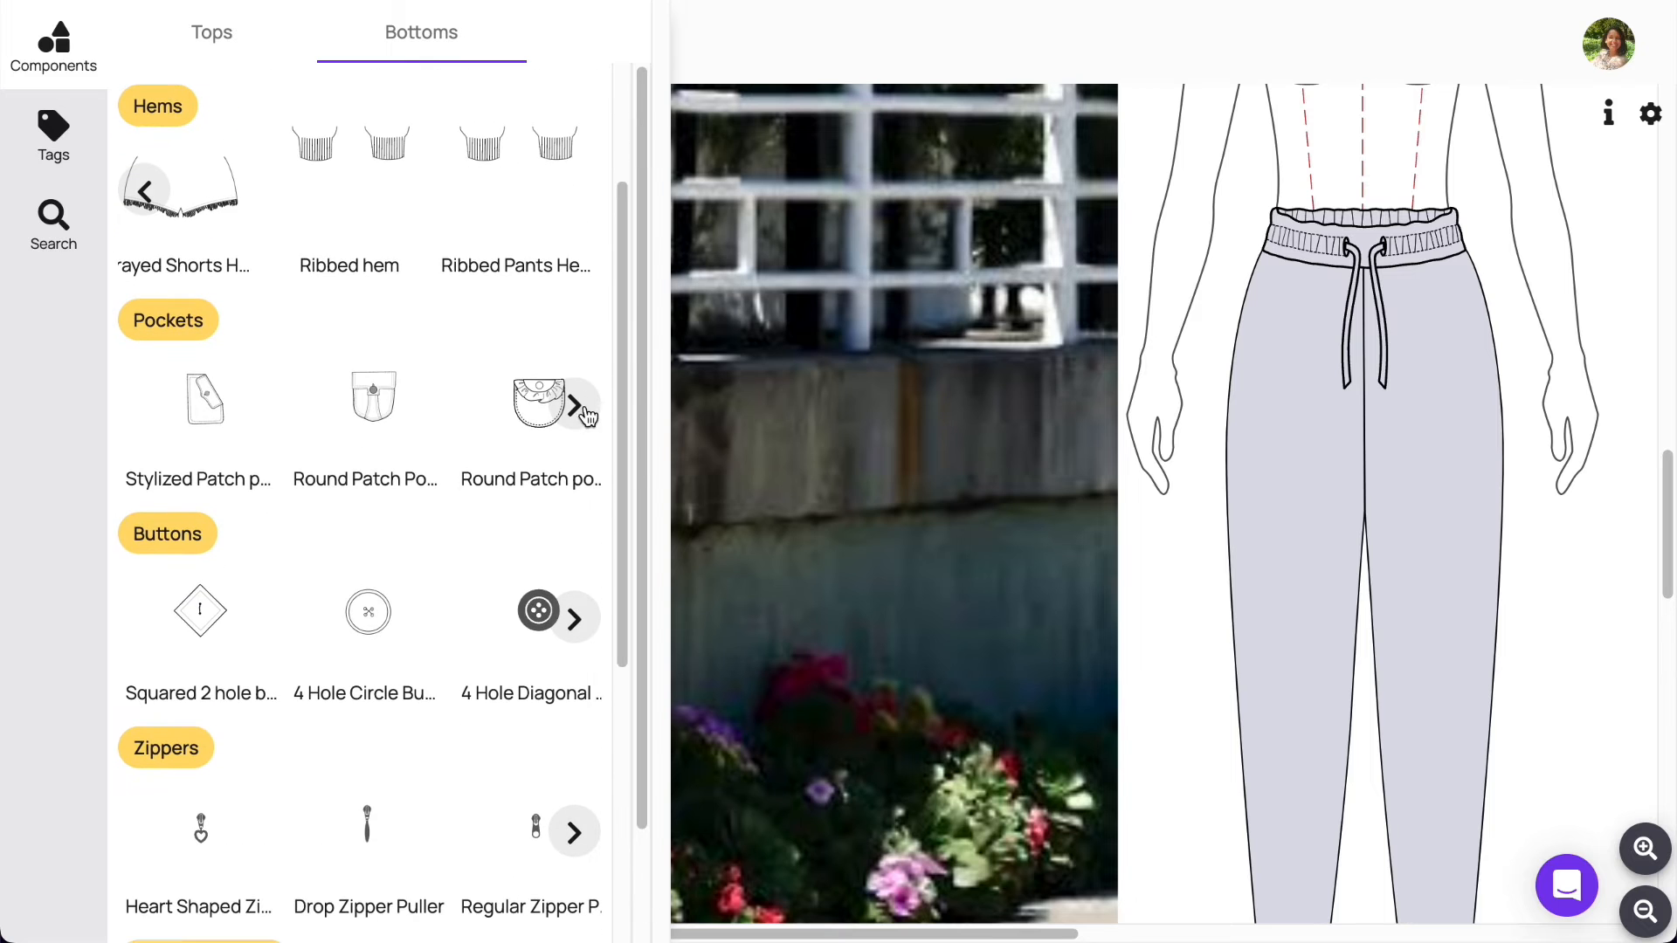
{"action": "left_click", "coordinate": [575, 404]}
{"action": "left_click", "coordinate": [575, 404]}
{"action": "left_click", "coordinate": [574, 404]}
{"action": "left_click", "coordinate": [575, 405]}
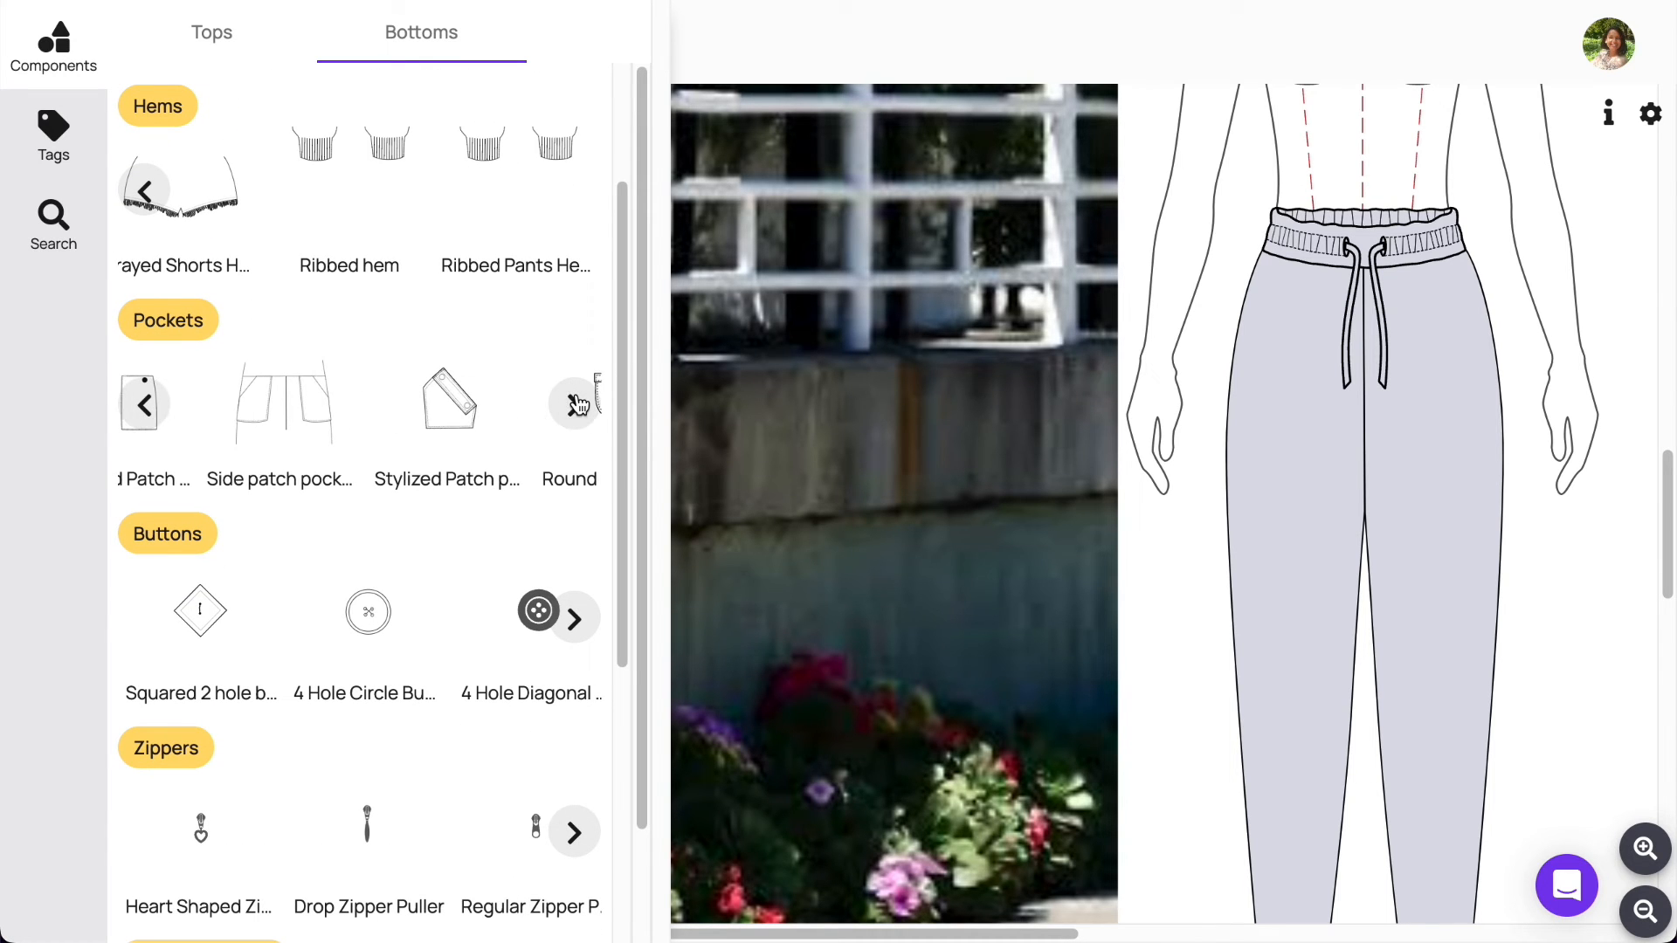
{"action": "mouse_move", "coordinate": [290, 405]}
{"action": "left_mouse_down"}
{"action": "mouse_move", "coordinate": [985, 505]}
{"action": "mouse_move", "coordinate": [1181, 506]}
{"action": "left_mouse_up"}
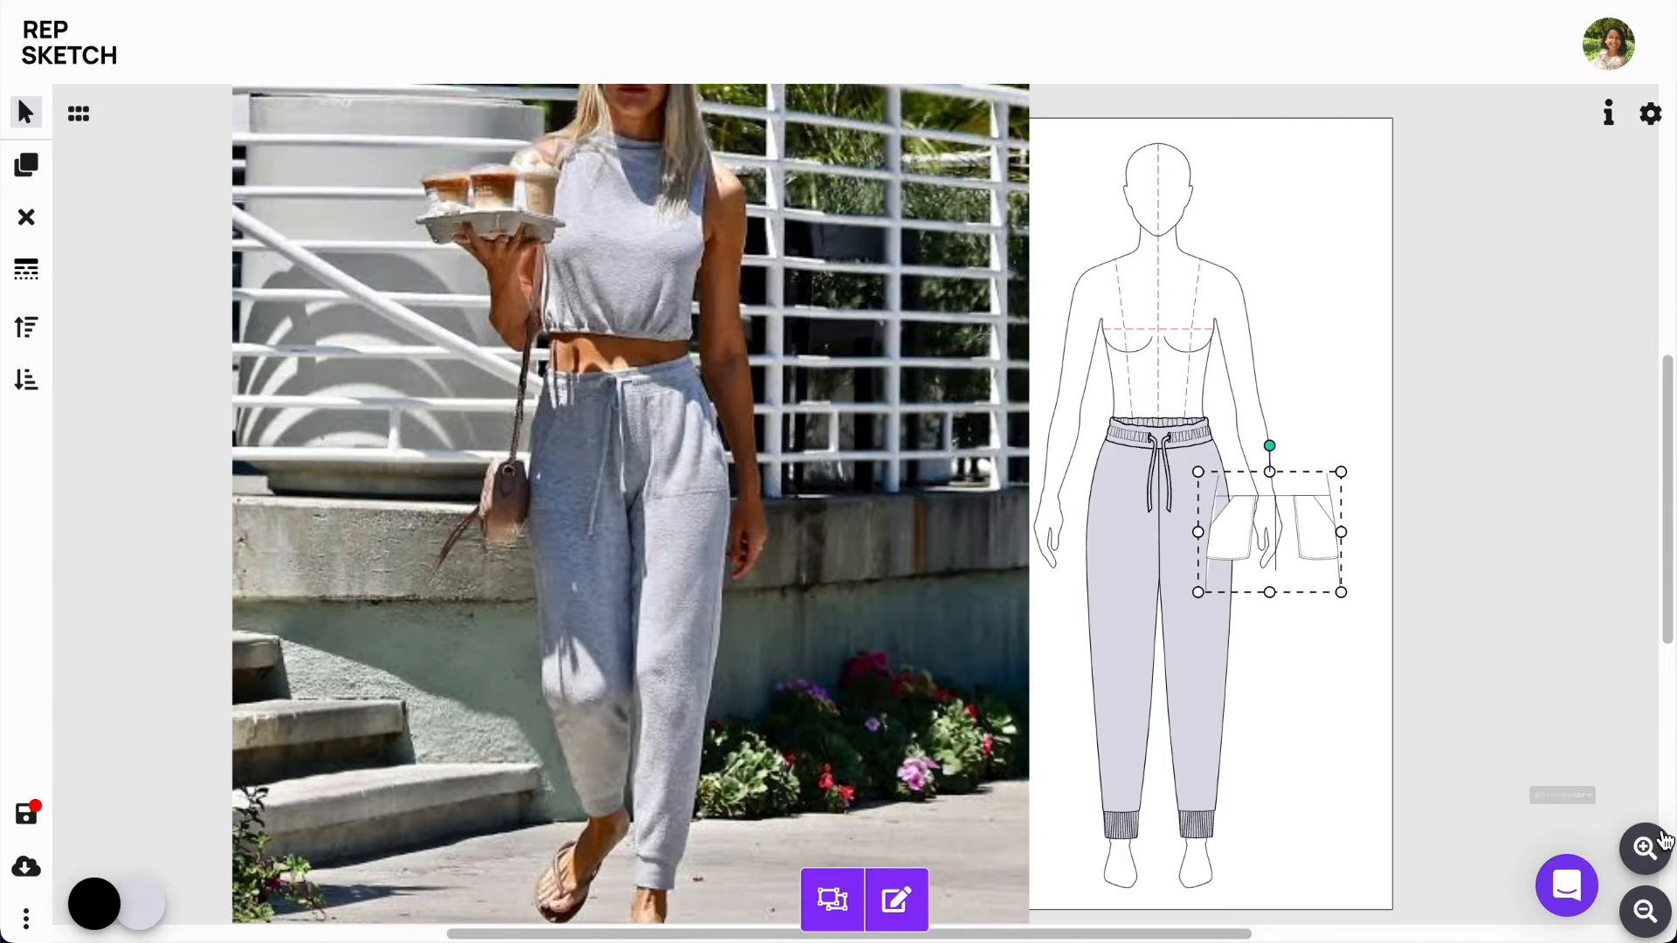
Step: Move the side patch pockets off the page, ungroup them and delete everything except one pocket shape and its stitching
{"action": "left_click", "coordinate": [1645, 847]}
{"action": "left_click_drag", "start_coordinate": [946, 934], "coordinate": [1127, 933]}
{"action": "left_click_drag", "start_coordinate": [673, 573], "coordinate": [1310, 517]}
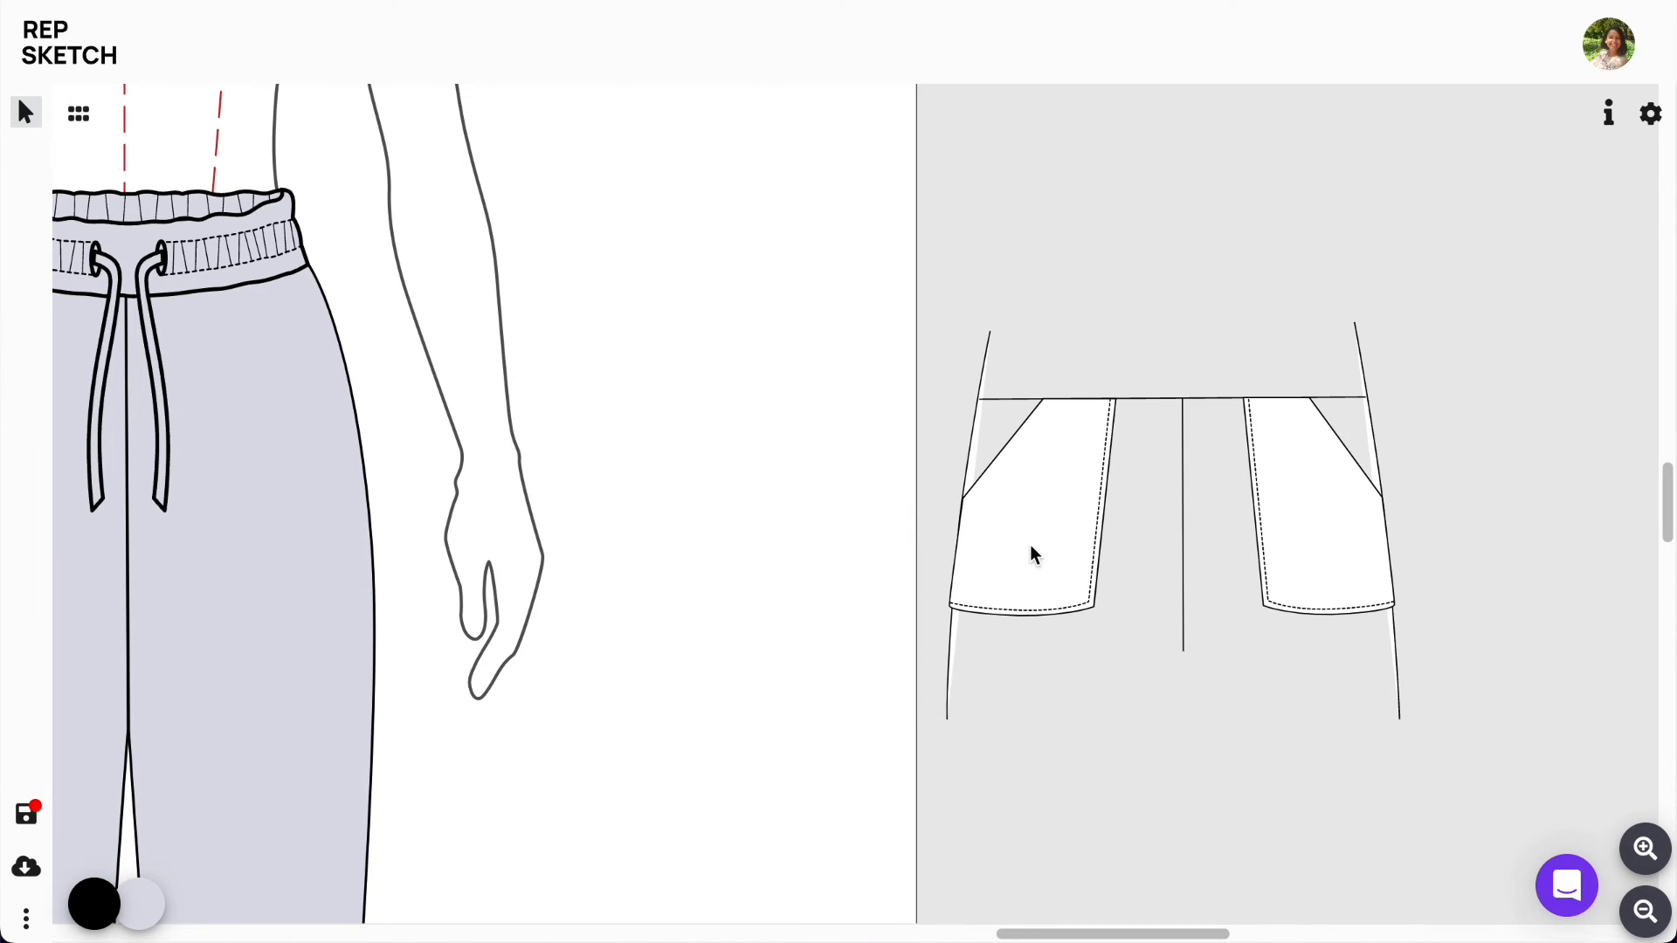
{"action": "left_click", "coordinate": [1030, 544]}
{"action": "left_click", "coordinate": [815, 915]}
{"action": "left_click_drag", "start_coordinate": [1037, 531], "coordinate": [802, 411]}
{"action": "left_click_drag", "start_coordinate": [955, 330], "coordinate": [1396, 684]}
{"action": "left_click", "coordinate": [28, 219]}
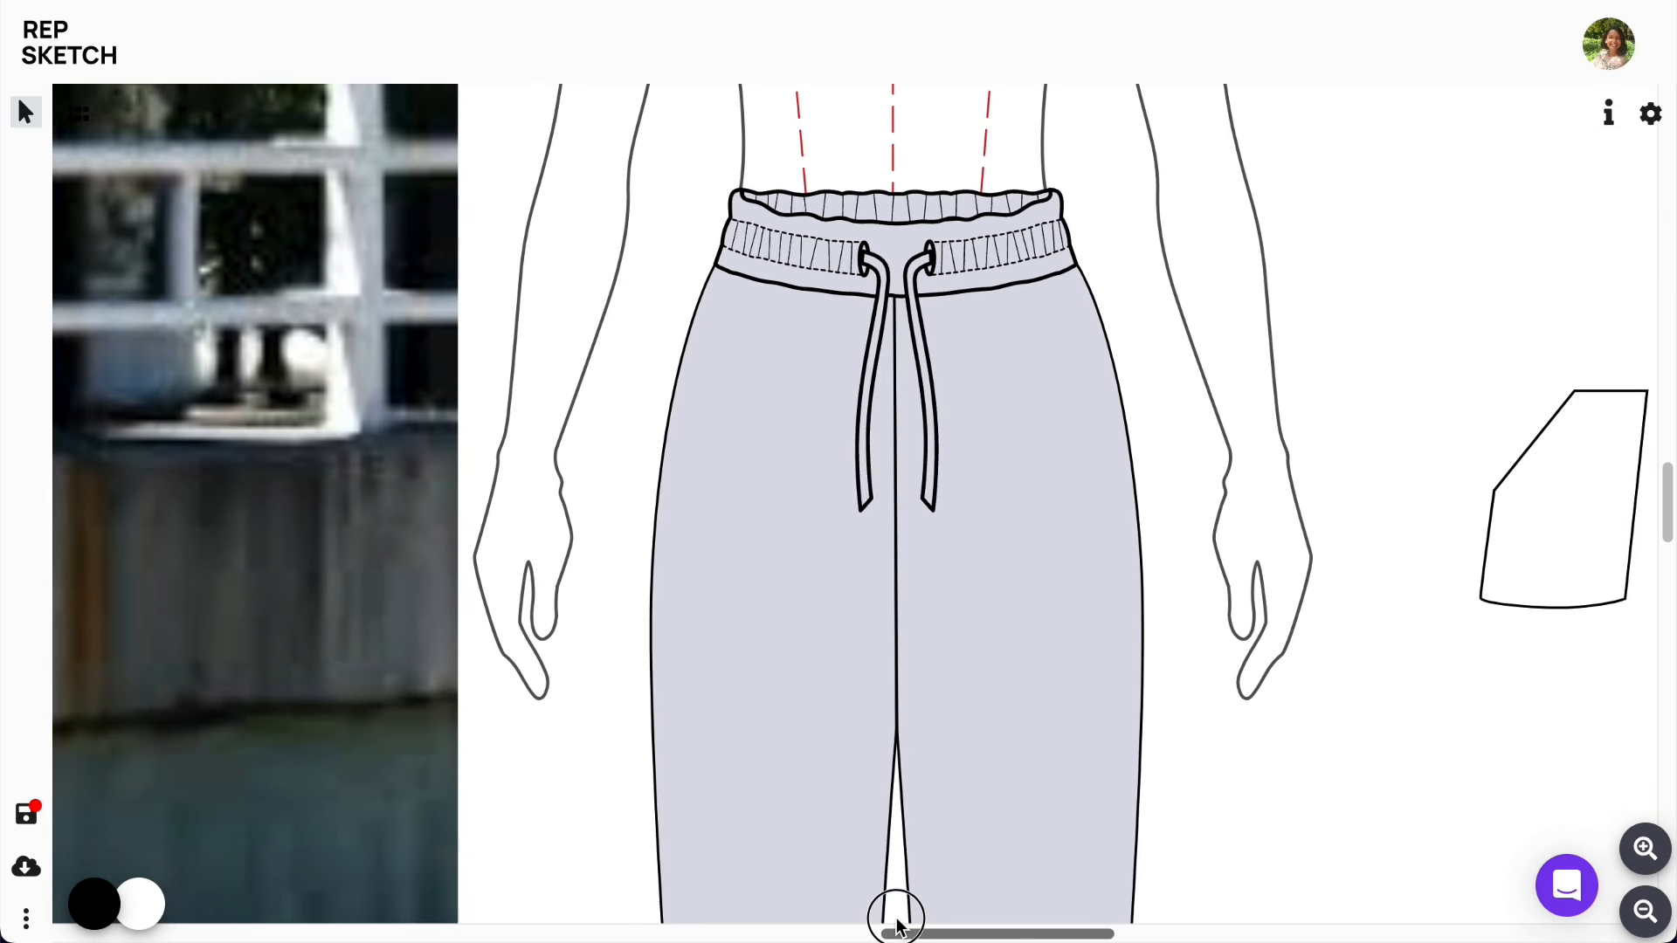
Step: Place the pocket shape on the trousers' left-hand hip below the waistband and set its fill opacity to 0
{"action": "scroll", "coordinate": [900, 913], "scroll_direction": "right", "scroll_amount": 3}
{"action": "left_click_drag", "start_coordinate": [1368, 491], "coordinate": [631, 429]}
{"action": "left_click", "coordinate": [141, 905]}
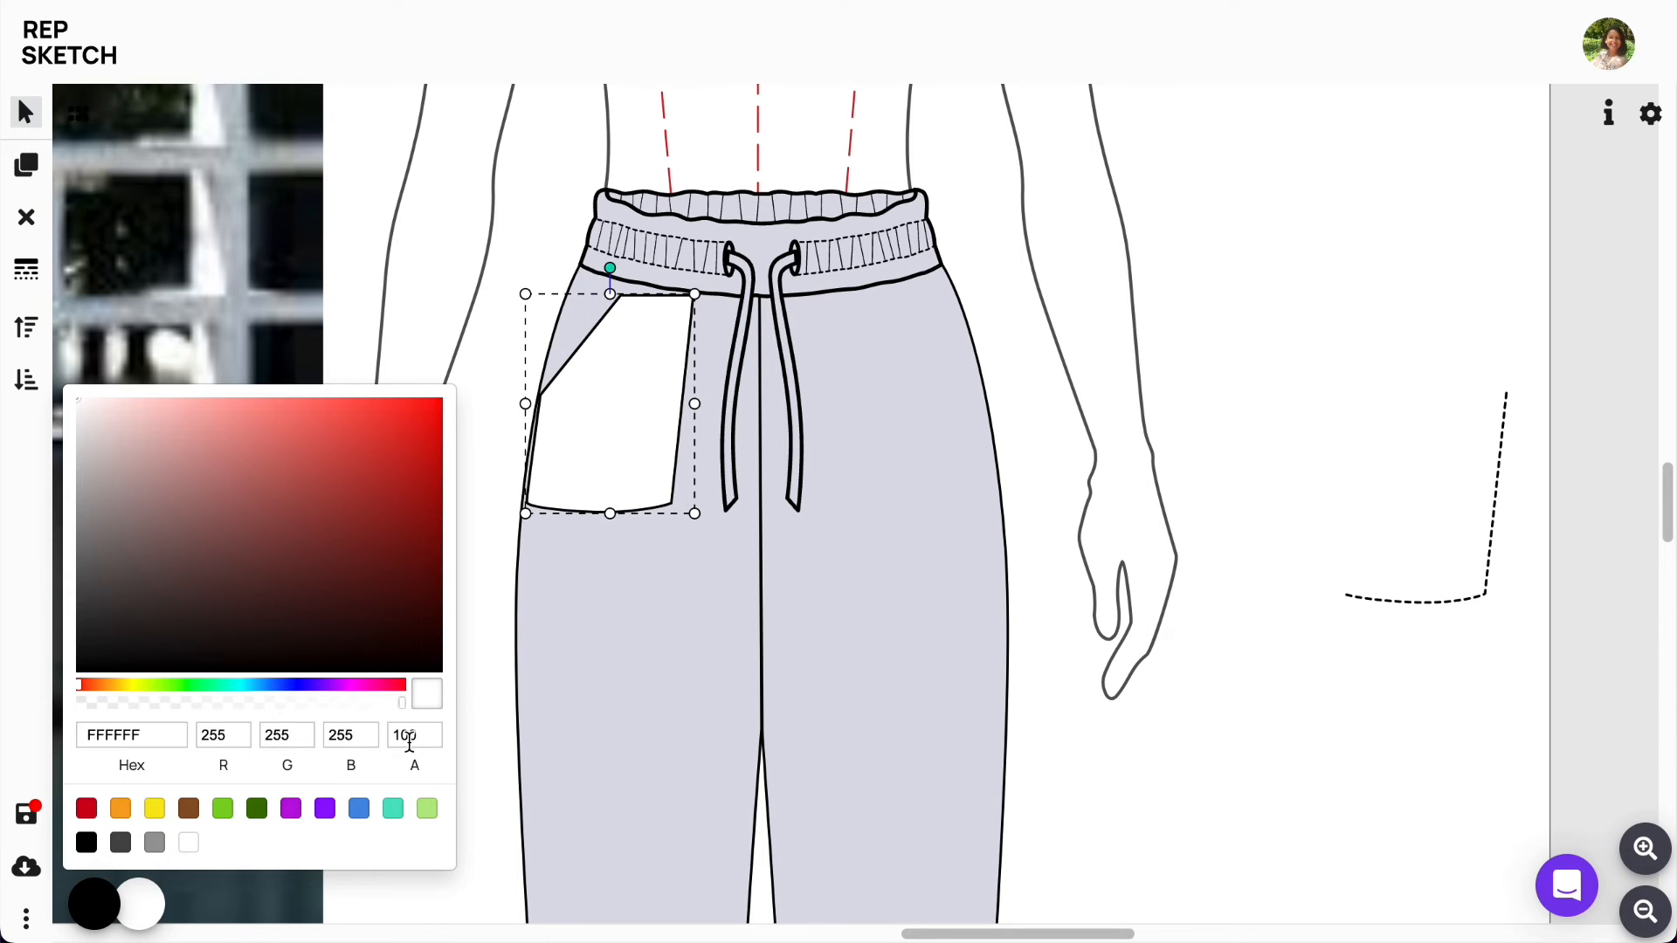
{"action": "key", "text": "BackSpace"}
{"action": "key", "text": "BackSpace"}
{"action": "key", "text": "BackSpace"}
{"action": "type", "text": "0"}
{"action": "left_click_drag", "start_coordinate": [640, 332], "coordinate": [642, 330]}
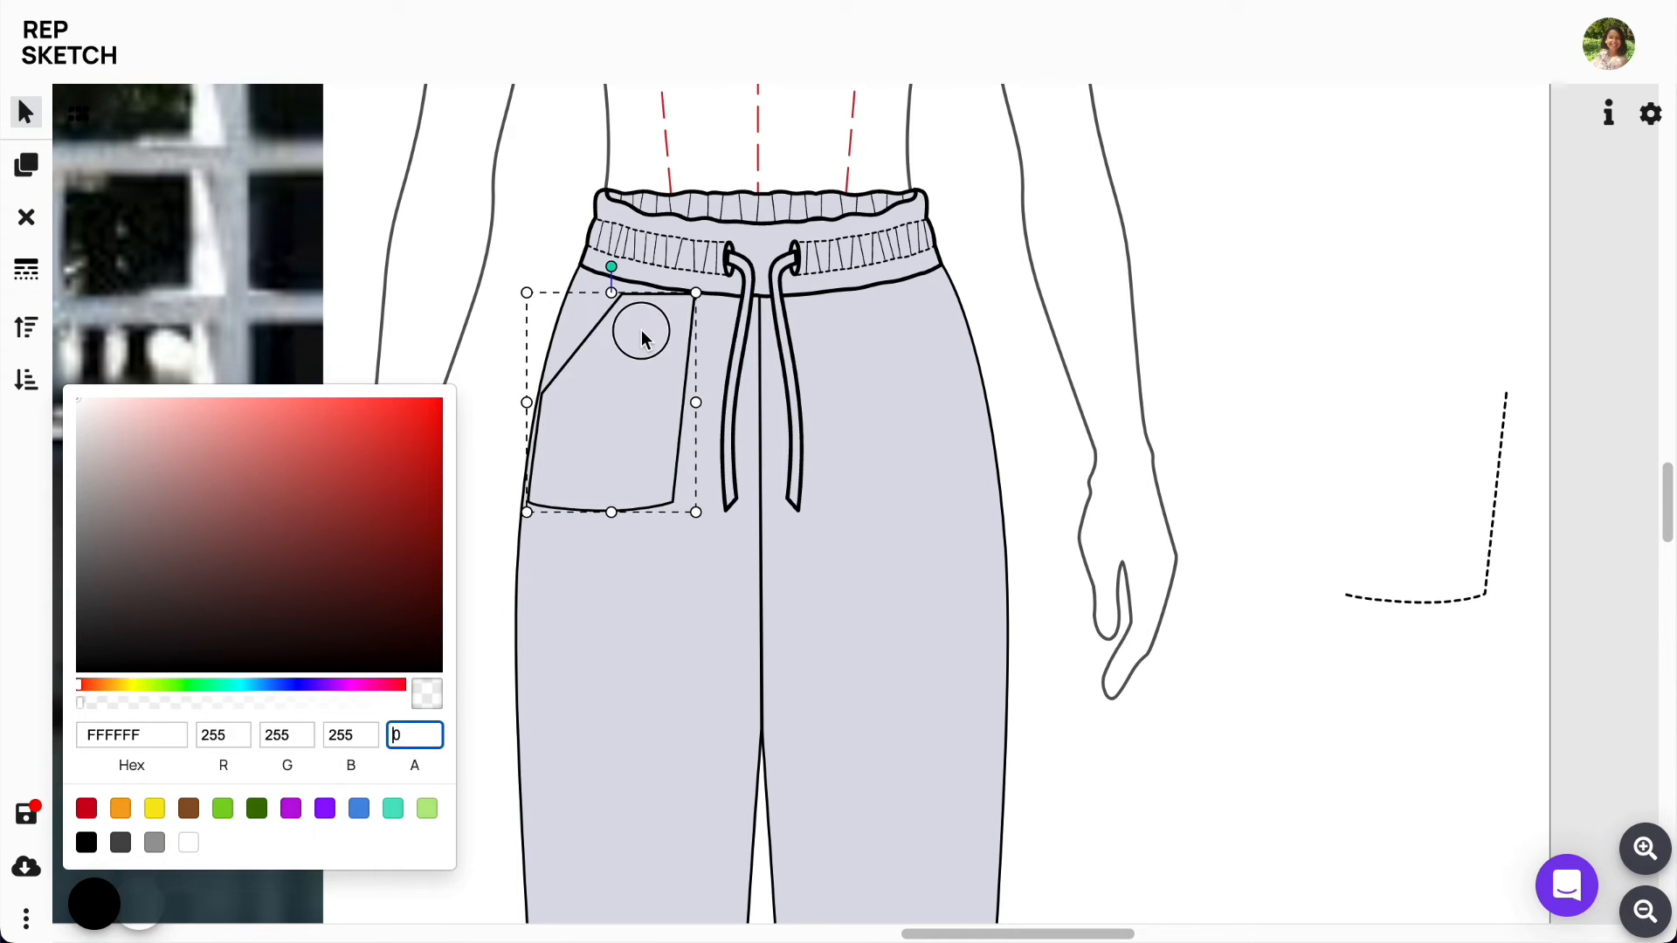
Step: Check the pocket in the reference photo, then fit the pocket outline's outer points to the left-hand side seam
{"action": "left_click_drag", "start_coordinate": [959, 931], "coordinate": [735, 932]}
{"action": "left_click_drag", "start_coordinate": [1665, 529], "coordinate": [1666, 513]}
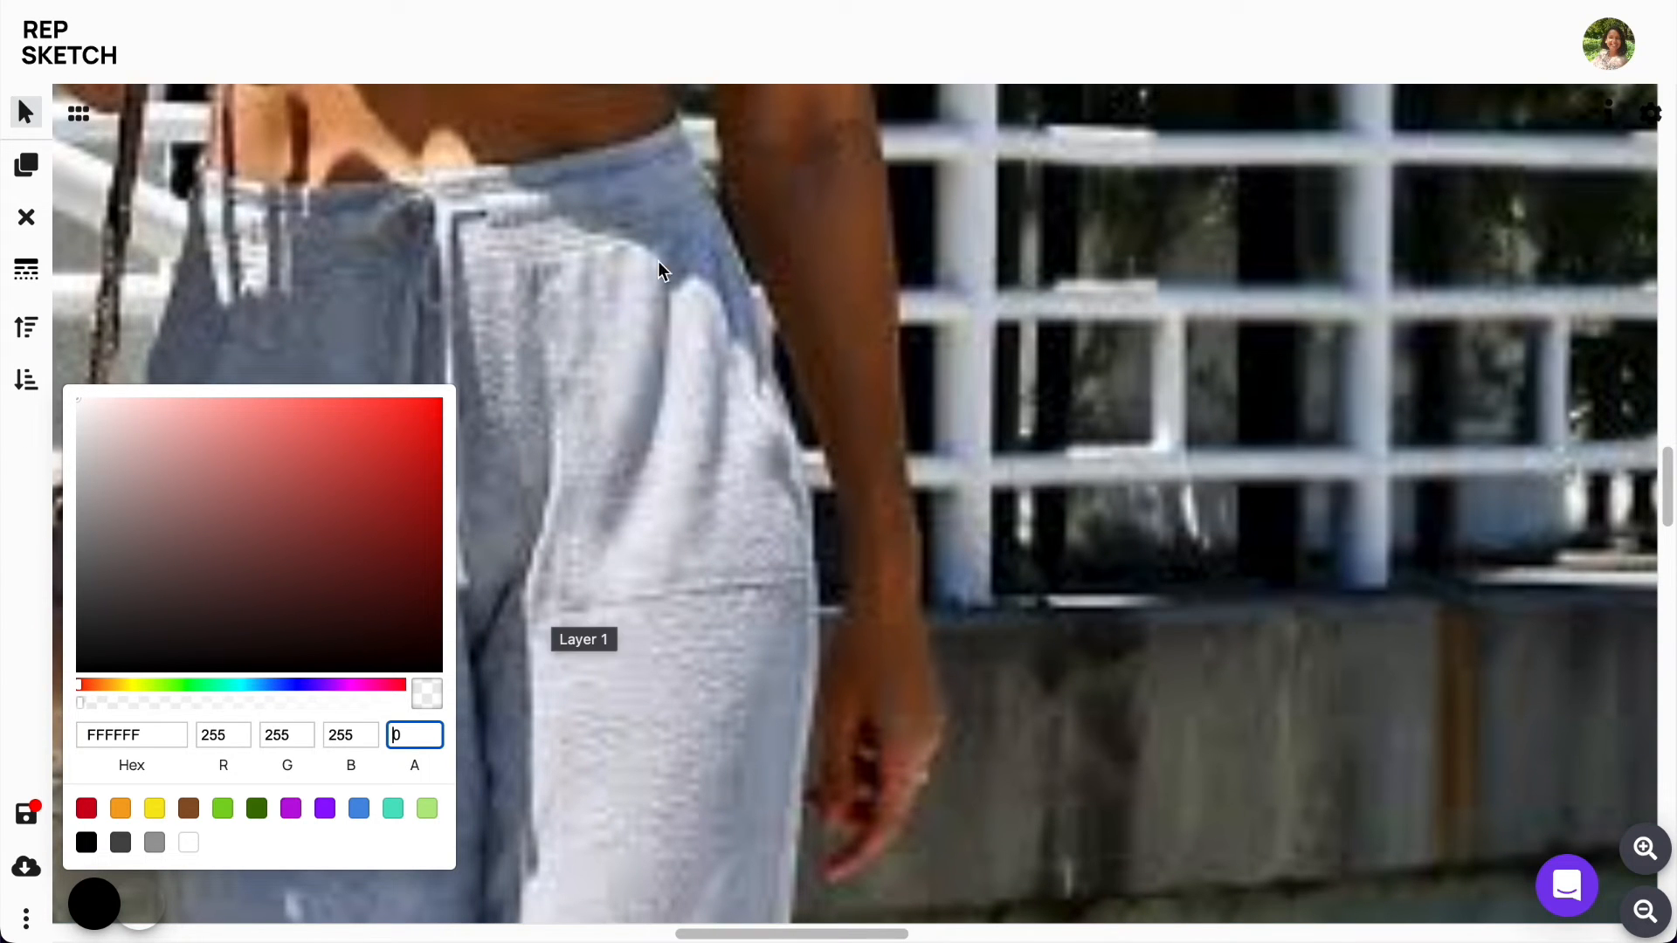
{"action": "left_click_drag", "start_coordinate": [777, 933], "coordinate": [969, 933]}
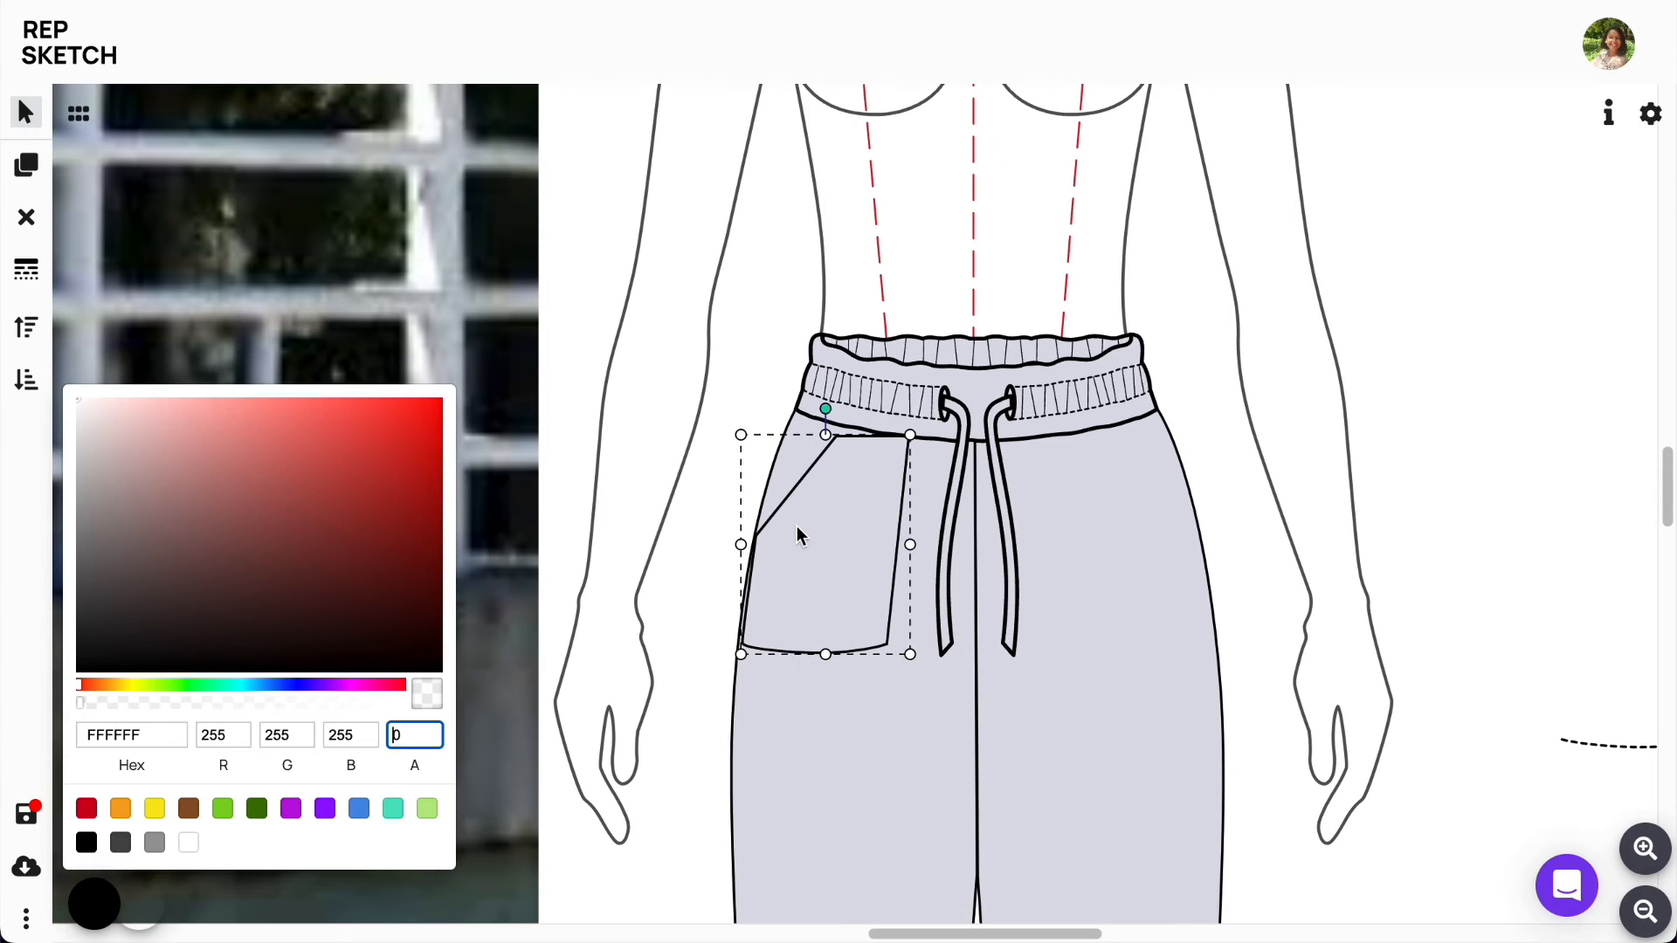
{"action": "double_click", "coordinate": [797, 526]}
{"action": "left_click", "coordinate": [743, 645]}
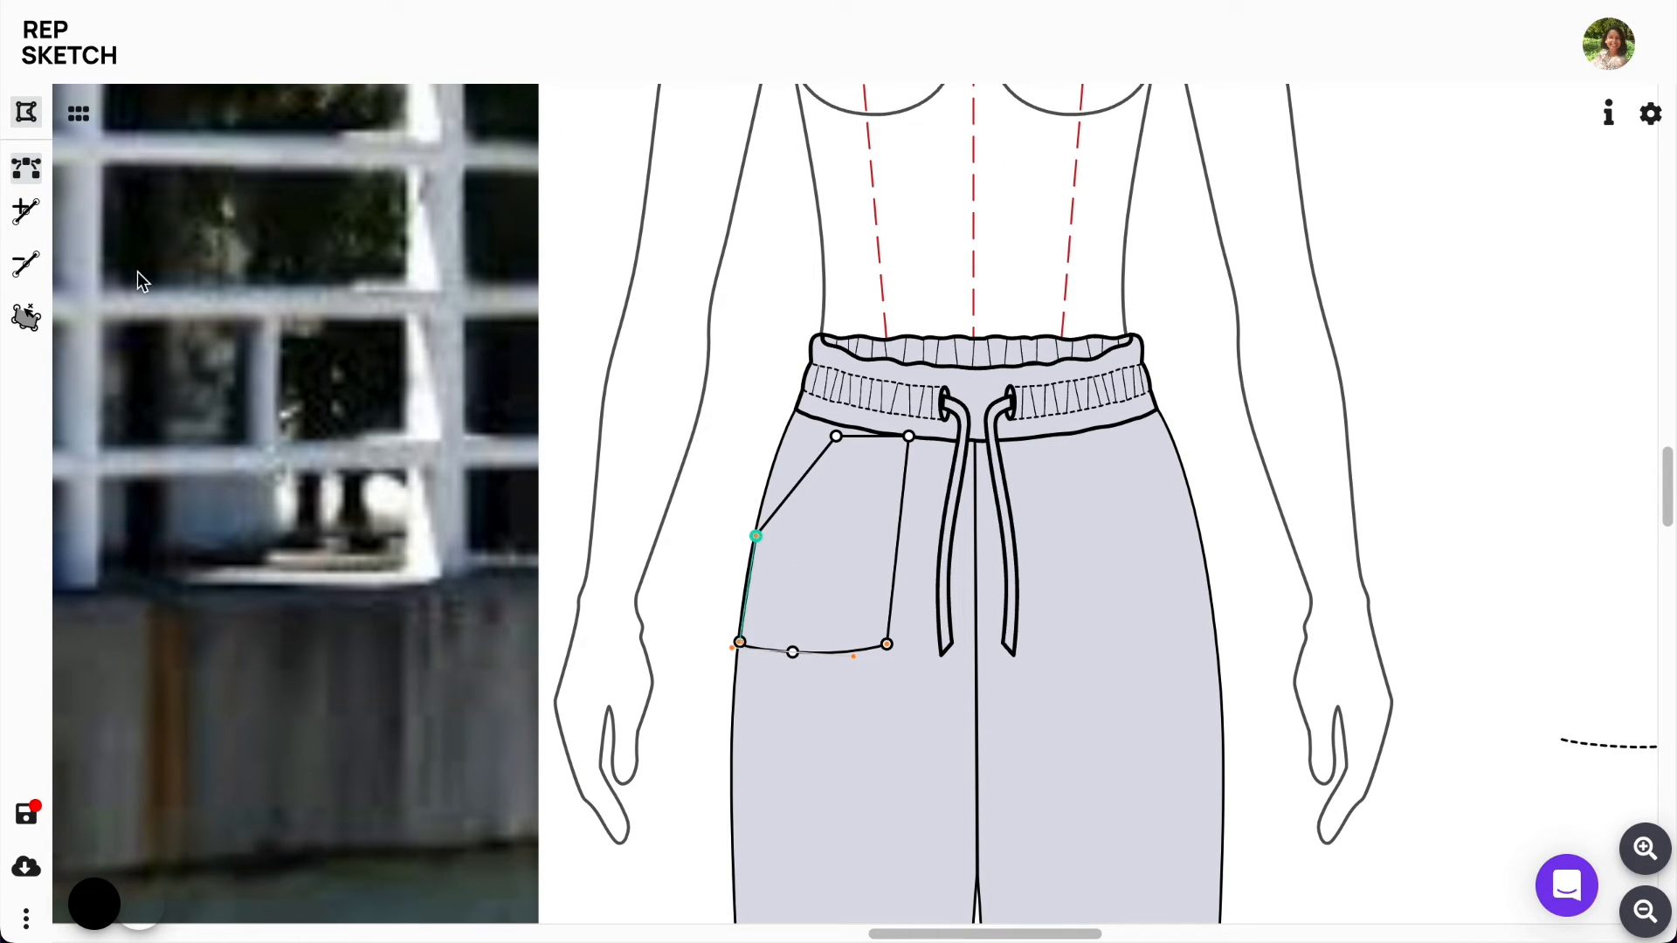
{"action": "left_click", "coordinate": [27, 264]}
{"action": "left_click", "coordinate": [746, 589]}
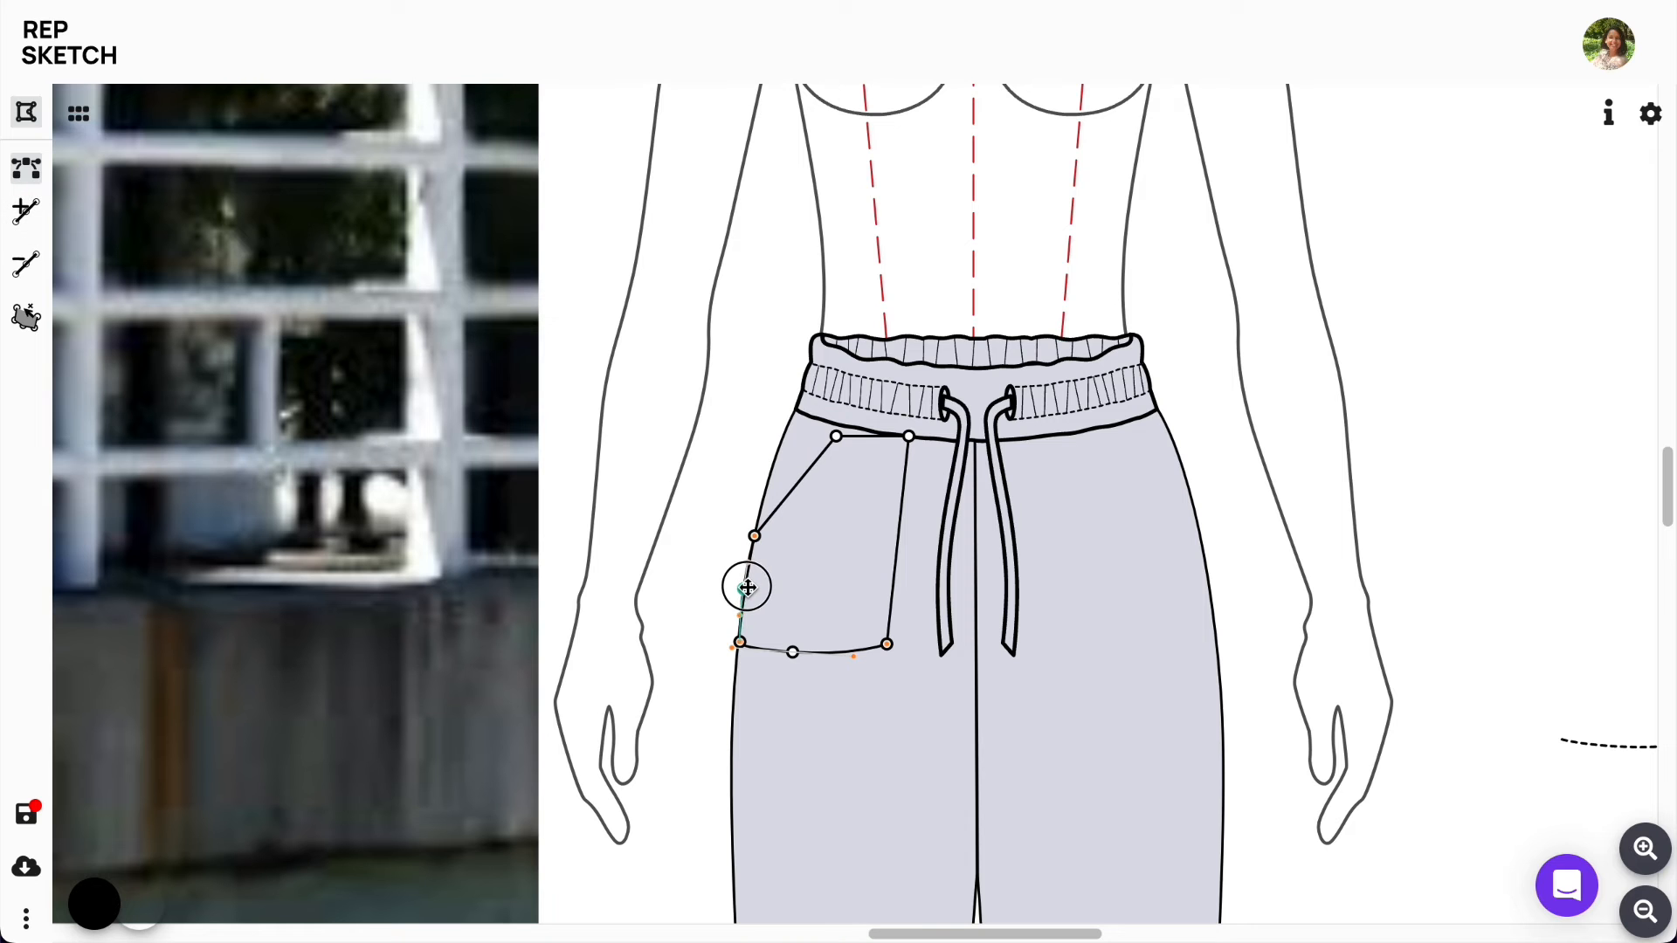
Step: Reshape the pocket outline by lowering its bottom edge and adjusting its slanted opening
{"action": "mouse_move", "coordinate": [924, 933]}
{"action": "left_mouse_down"}
{"action": "mouse_move", "coordinate": [756, 933]}
{"action": "mouse_move", "coordinate": [946, 933]}
{"action": "left_mouse_up"}
{"action": "left_click", "coordinate": [919, 625]}
{"action": "left_click_drag", "start_coordinate": [921, 647], "coordinate": [925, 706]}
{"action": "left_click_drag", "start_coordinate": [841, 566], "coordinate": [836, 566]}
Step: Move the dashed stitching line onto the left-hand pocket and set its fill opacity to 0
{"action": "left_click_drag", "start_coordinate": [1090, 934], "coordinate": [1135, 934]}
{"action": "left_click_drag", "start_coordinate": [1418, 738], "coordinate": [627, 689]}
{"action": "left_click", "coordinate": [140, 904]}
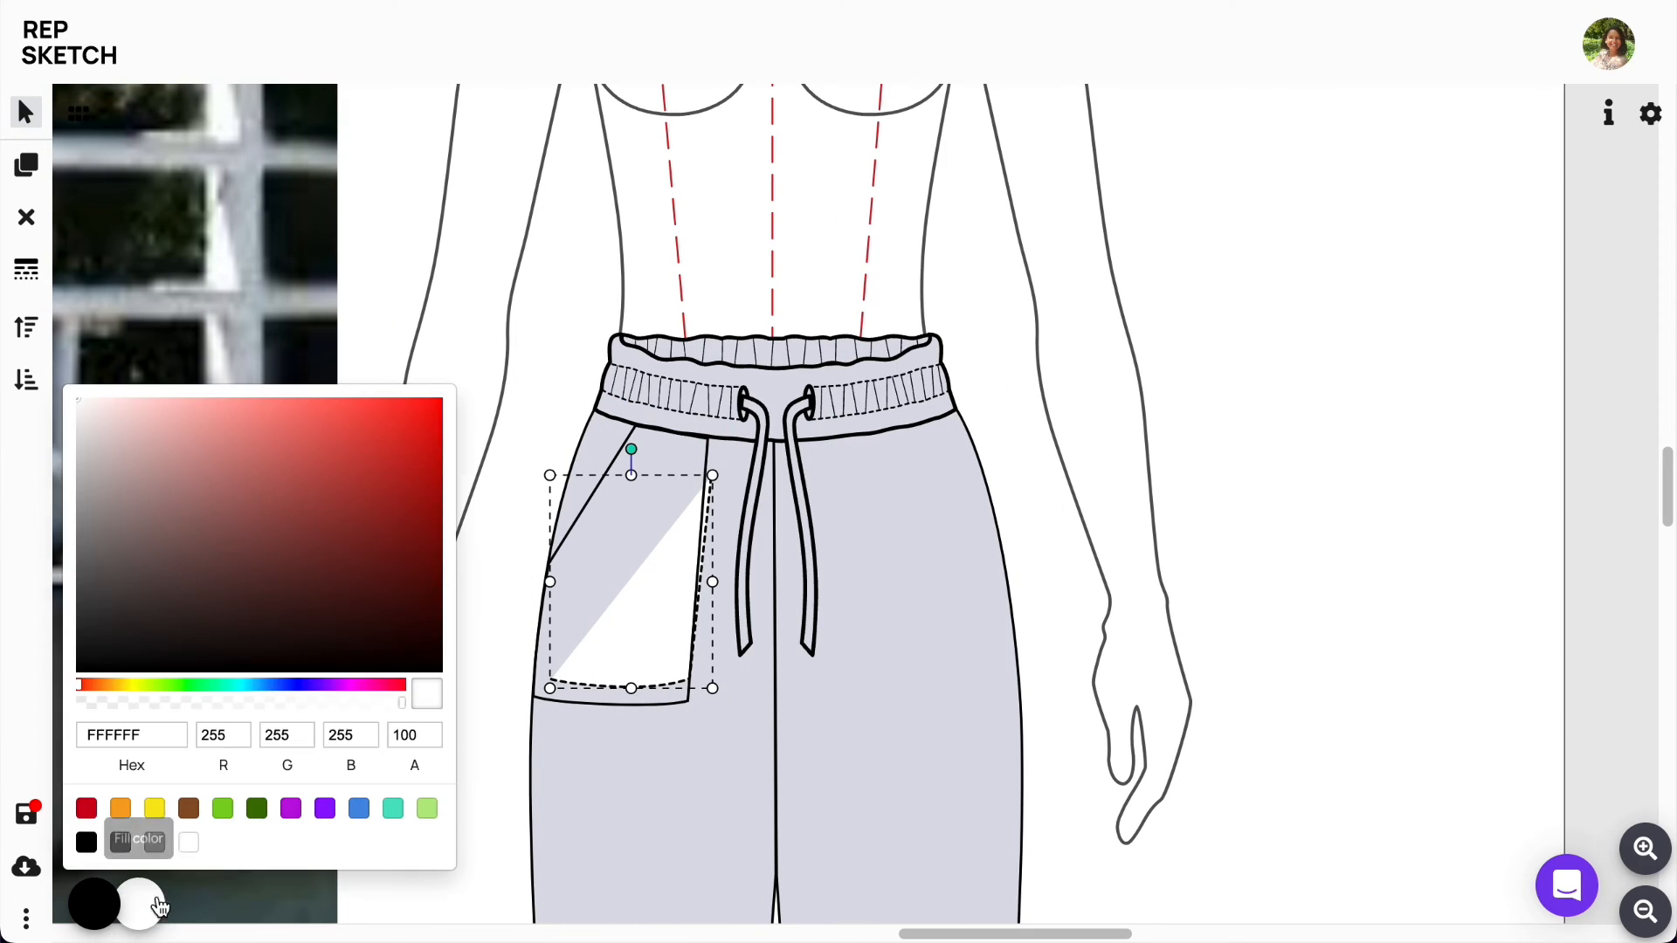
{"action": "type", "text": "0"}
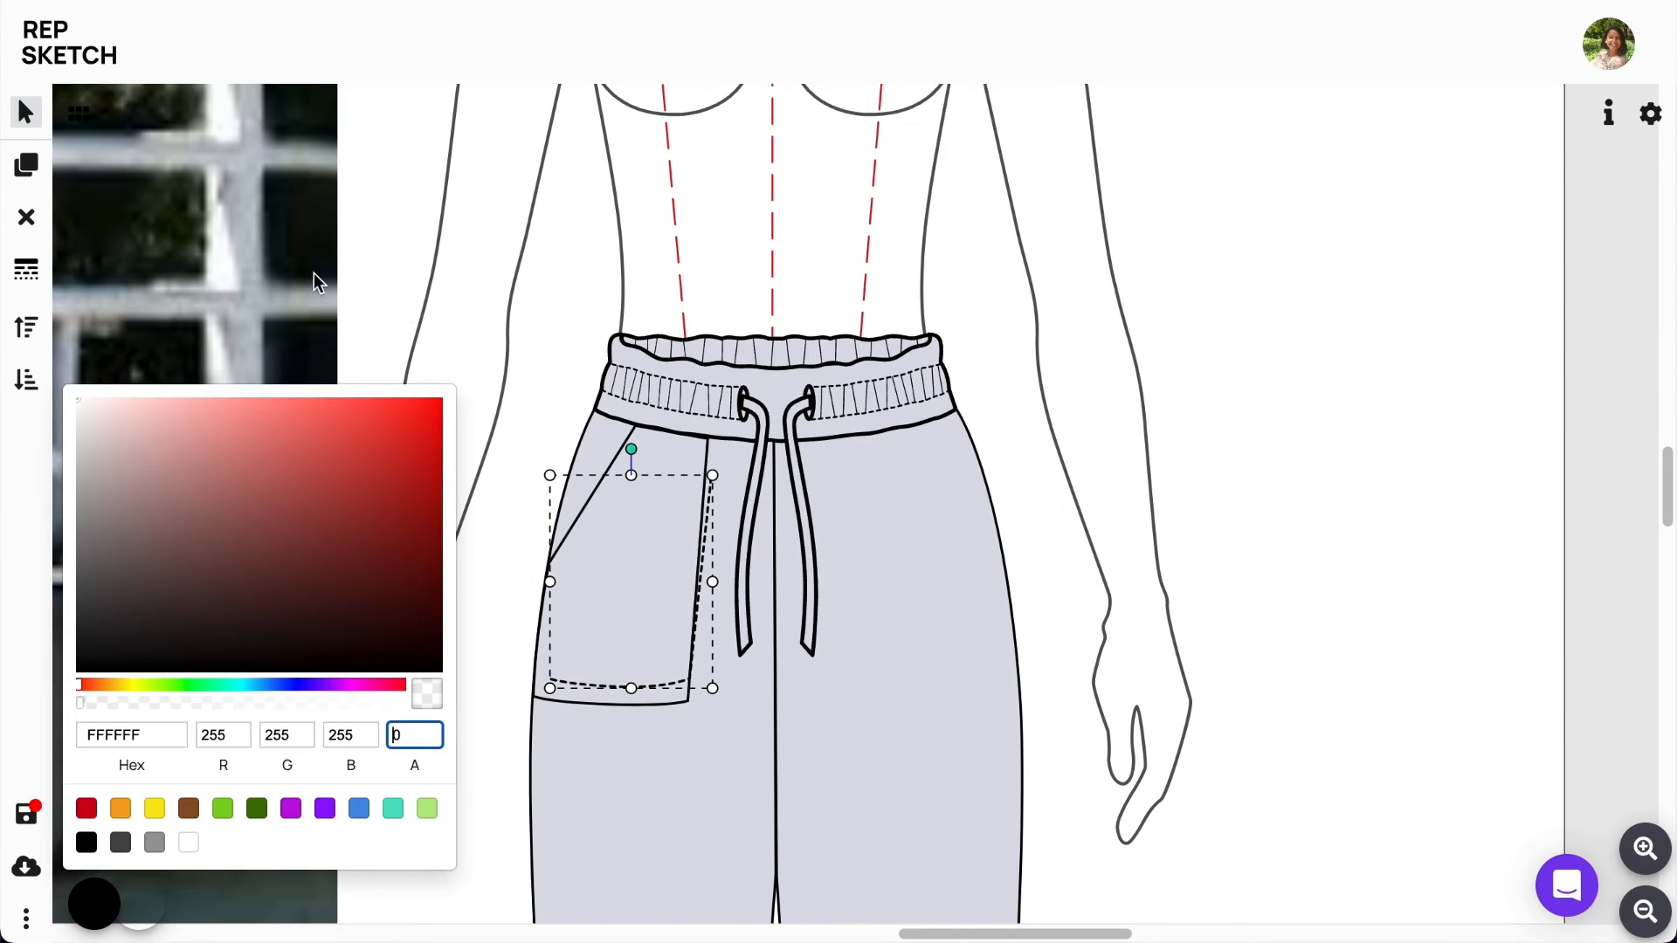
Step: Thin the pocket's dashed stitching line and shift it just inside the pocket outline
{"action": "left_click", "coordinate": [26, 269]}
{"action": "left_click_drag", "start_coordinate": [123, 224], "coordinate": [109, 224]}
{"action": "left_click", "coordinate": [707, 499]}
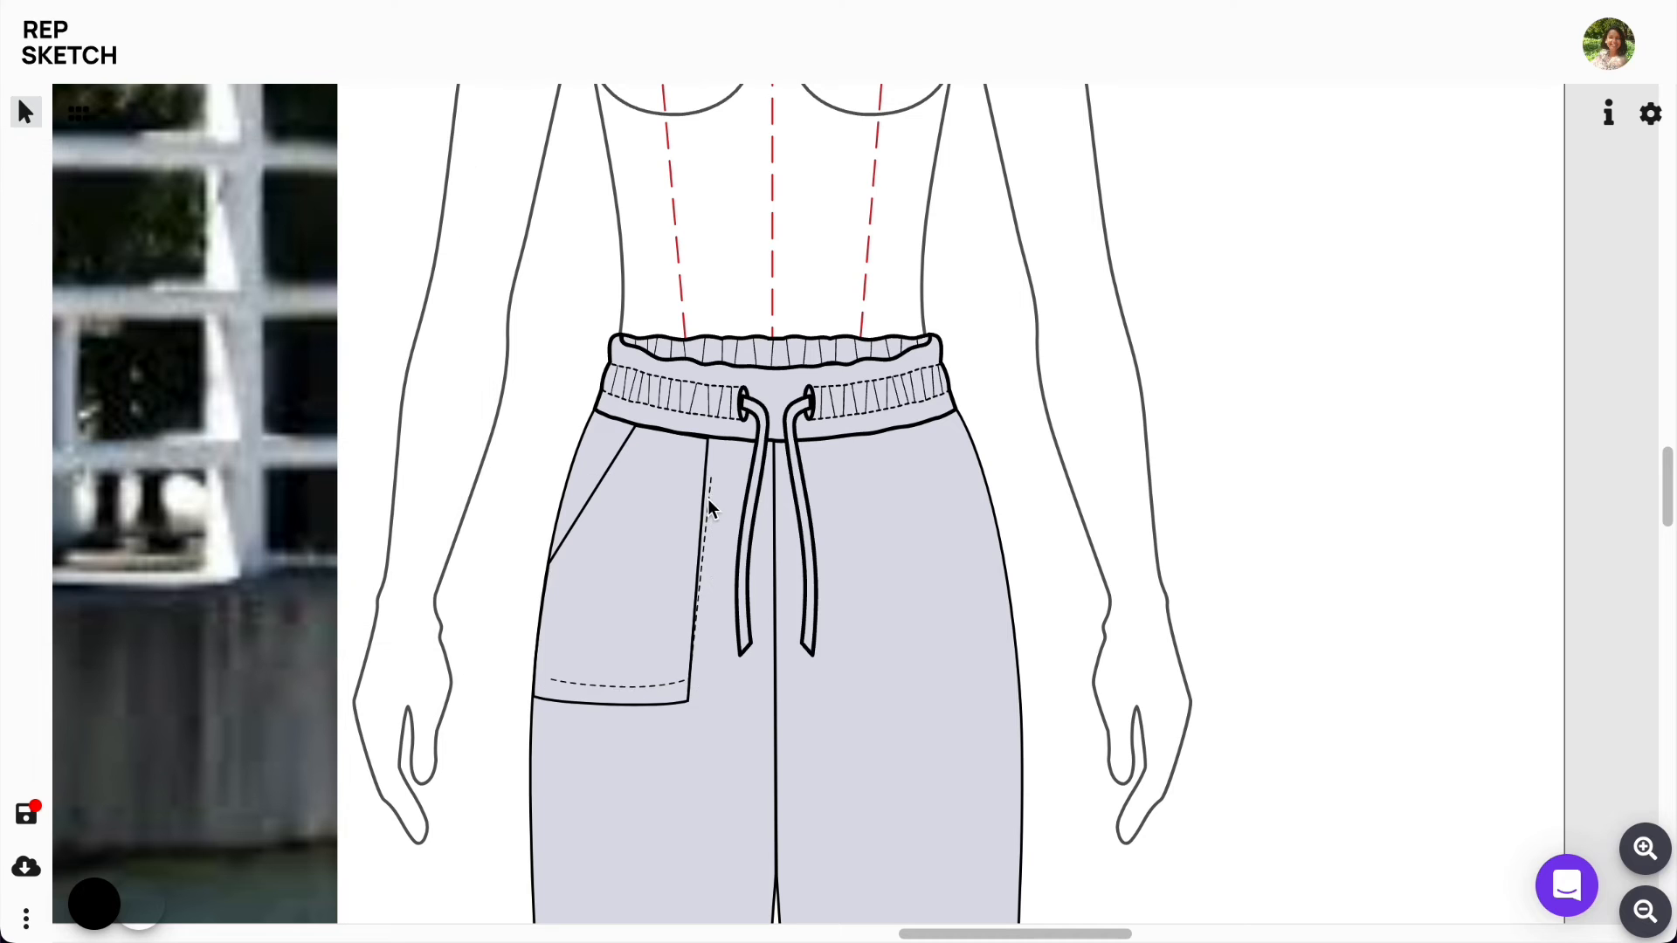
{"action": "left_click", "coordinate": [692, 512]}
{"action": "double_click", "coordinate": [691, 511]}
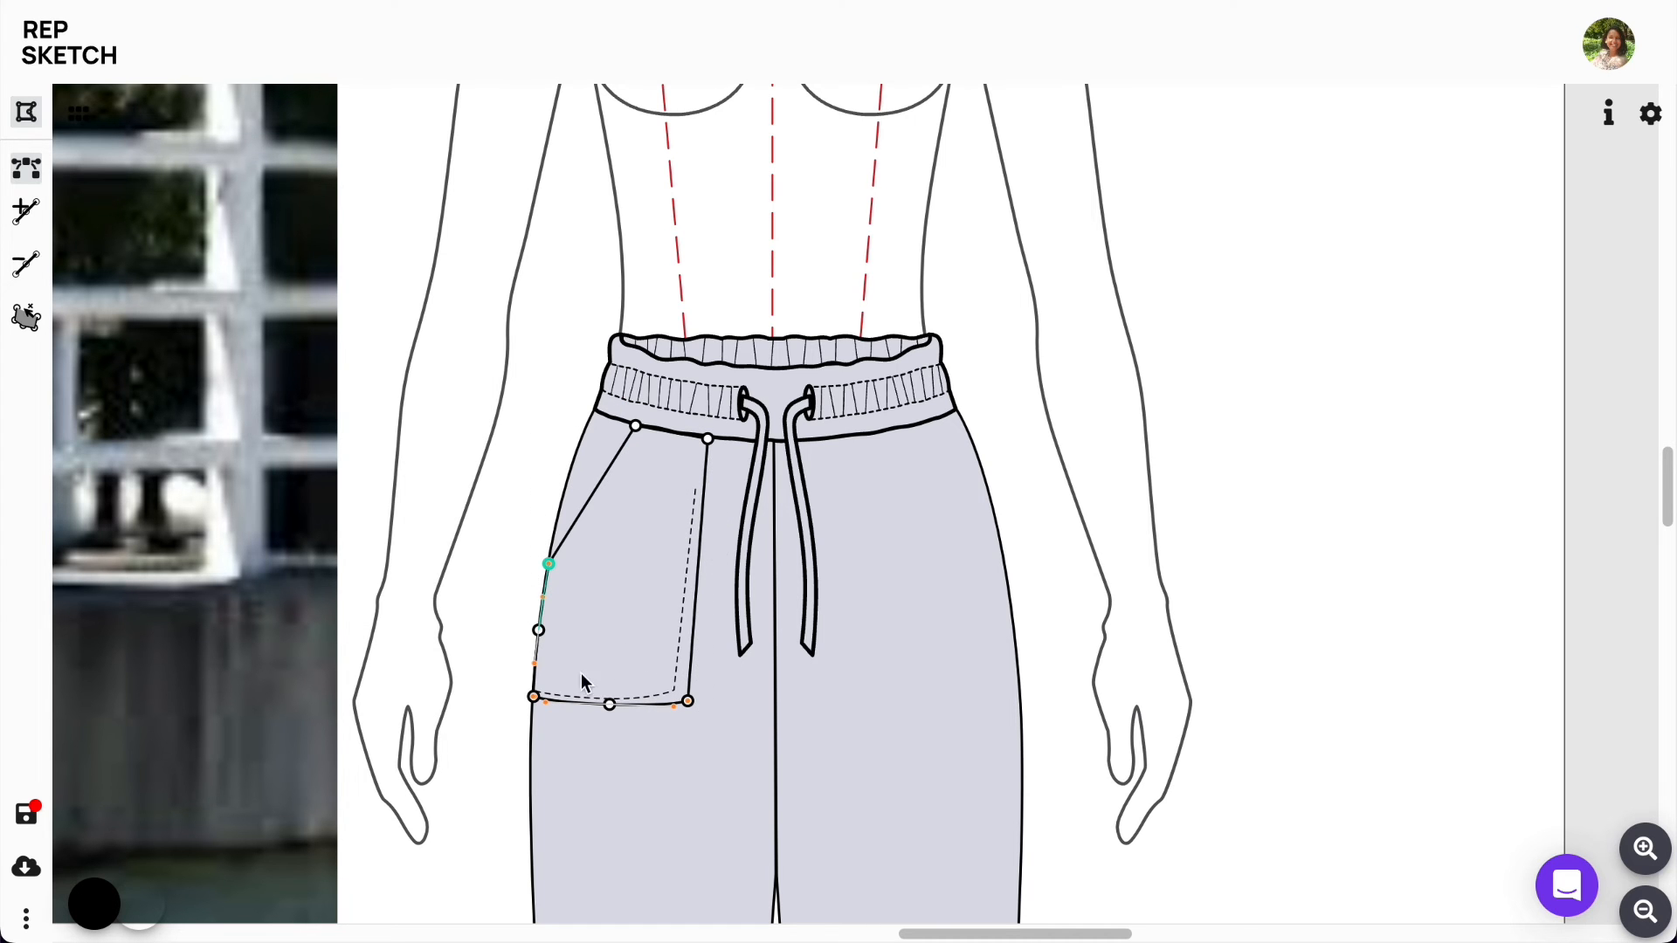
Step: Reshape the dashed stitching line so its corner and upper end closely follow the pocket's bottom and inner edges up to the waistband
{"action": "left_click", "coordinate": [1644, 847]}
{"action": "left_click_drag", "start_coordinate": [983, 933], "coordinate": [947, 927]}
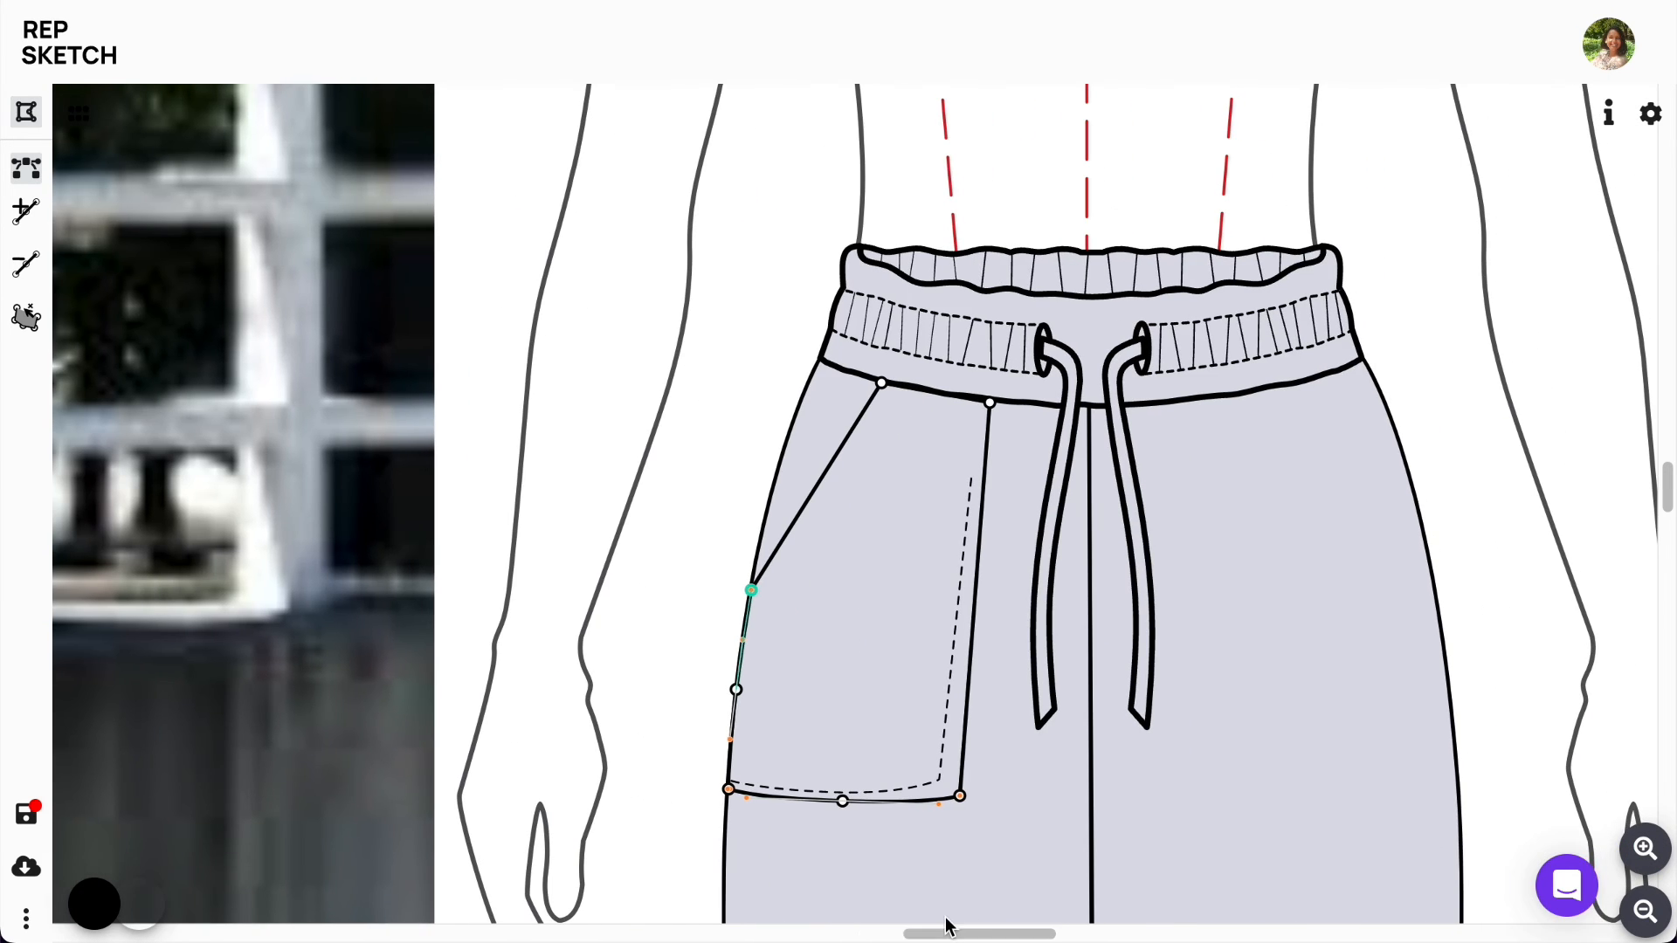
{"action": "left_click", "coordinate": [880, 780]}
{"action": "double_click", "coordinate": [946, 789]}
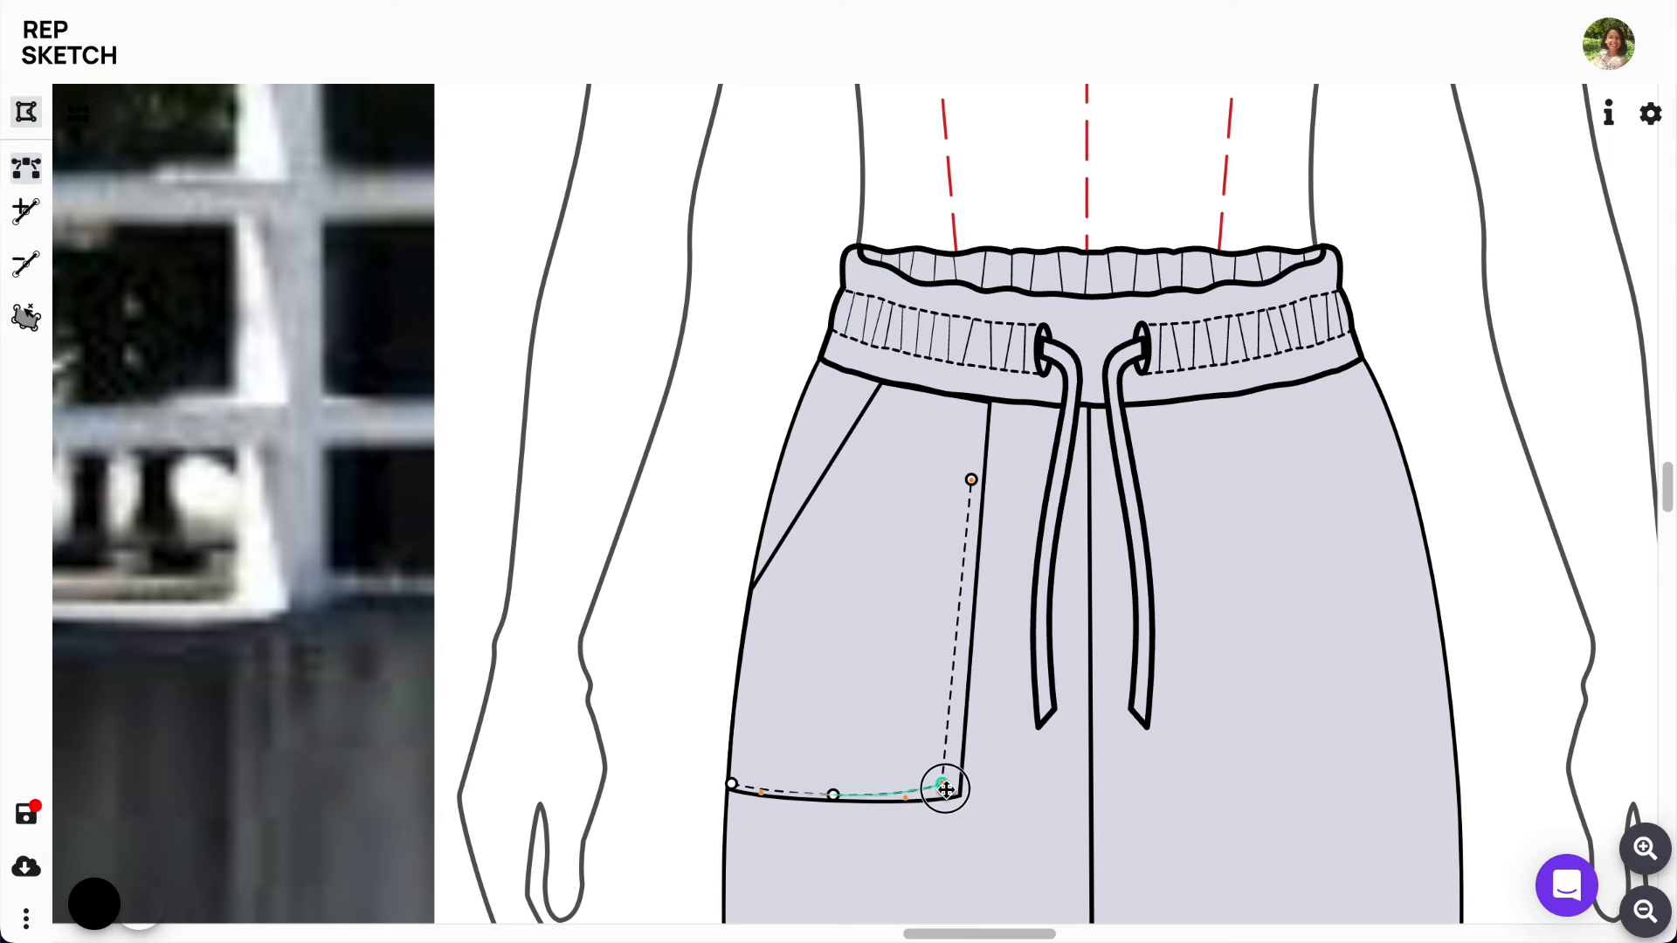
{"action": "left_click_drag", "start_coordinate": [945, 788], "coordinate": [955, 797]}
{"action": "left_click_drag", "start_coordinate": [972, 480], "coordinate": [988, 401]}
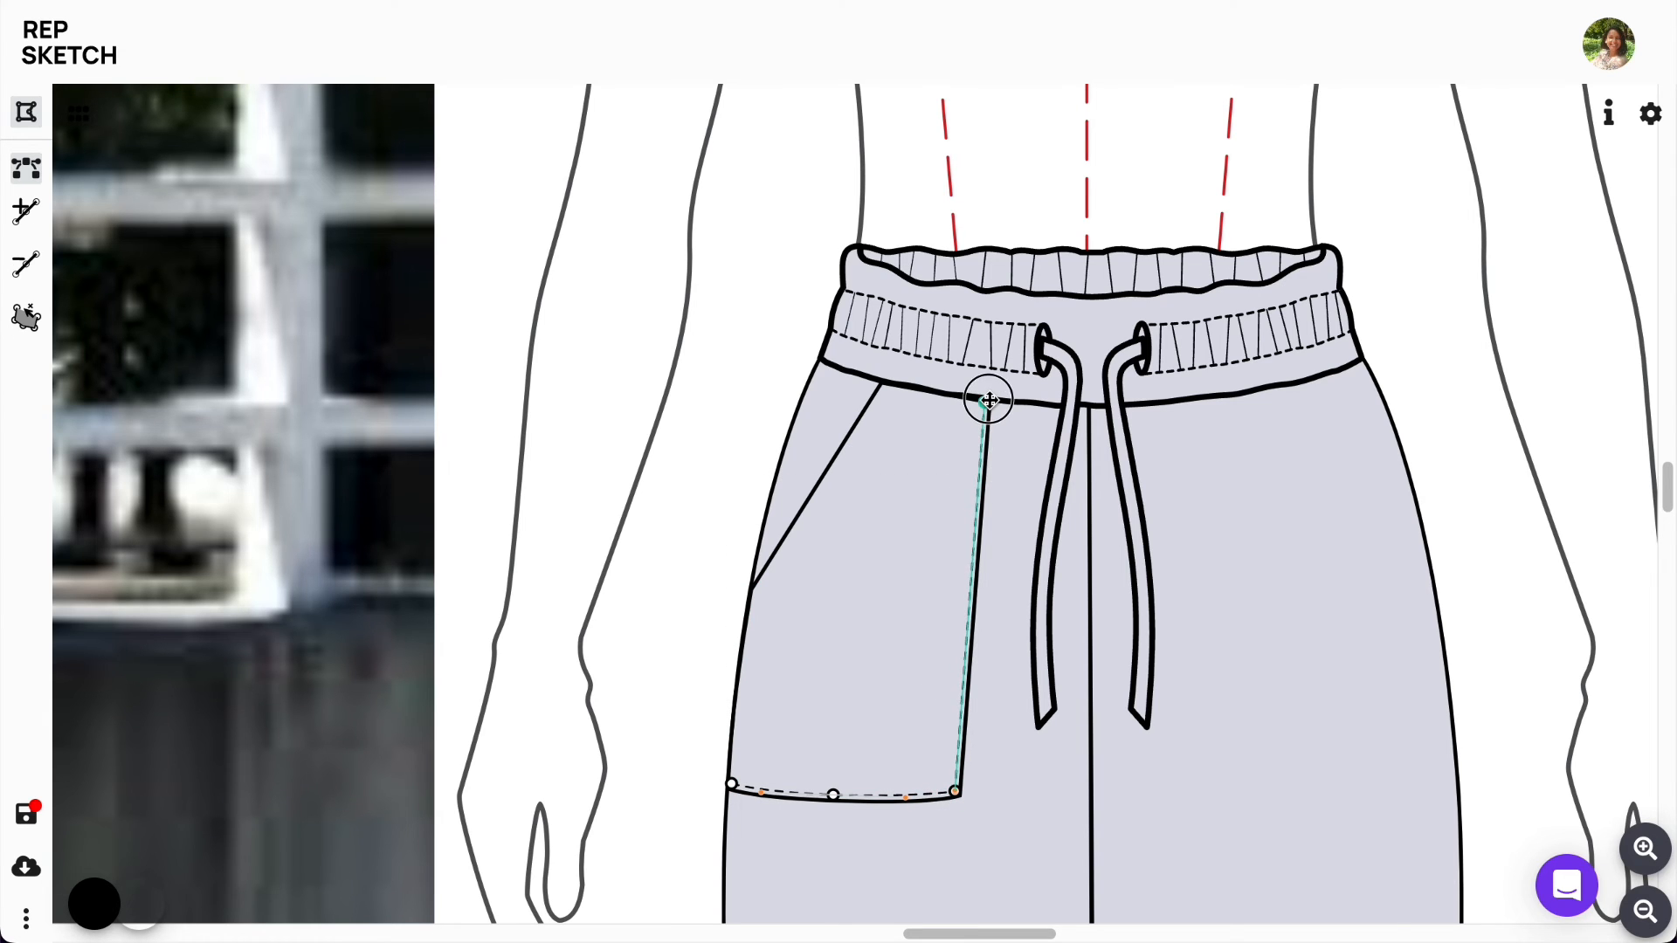
{"action": "left_click", "coordinate": [1216, 697]}
Step: Group the pocket outline with its stitching, then place a mirrored clone on the opposite hip against the side seam
{"action": "left_click", "coordinate": [927, 713]}
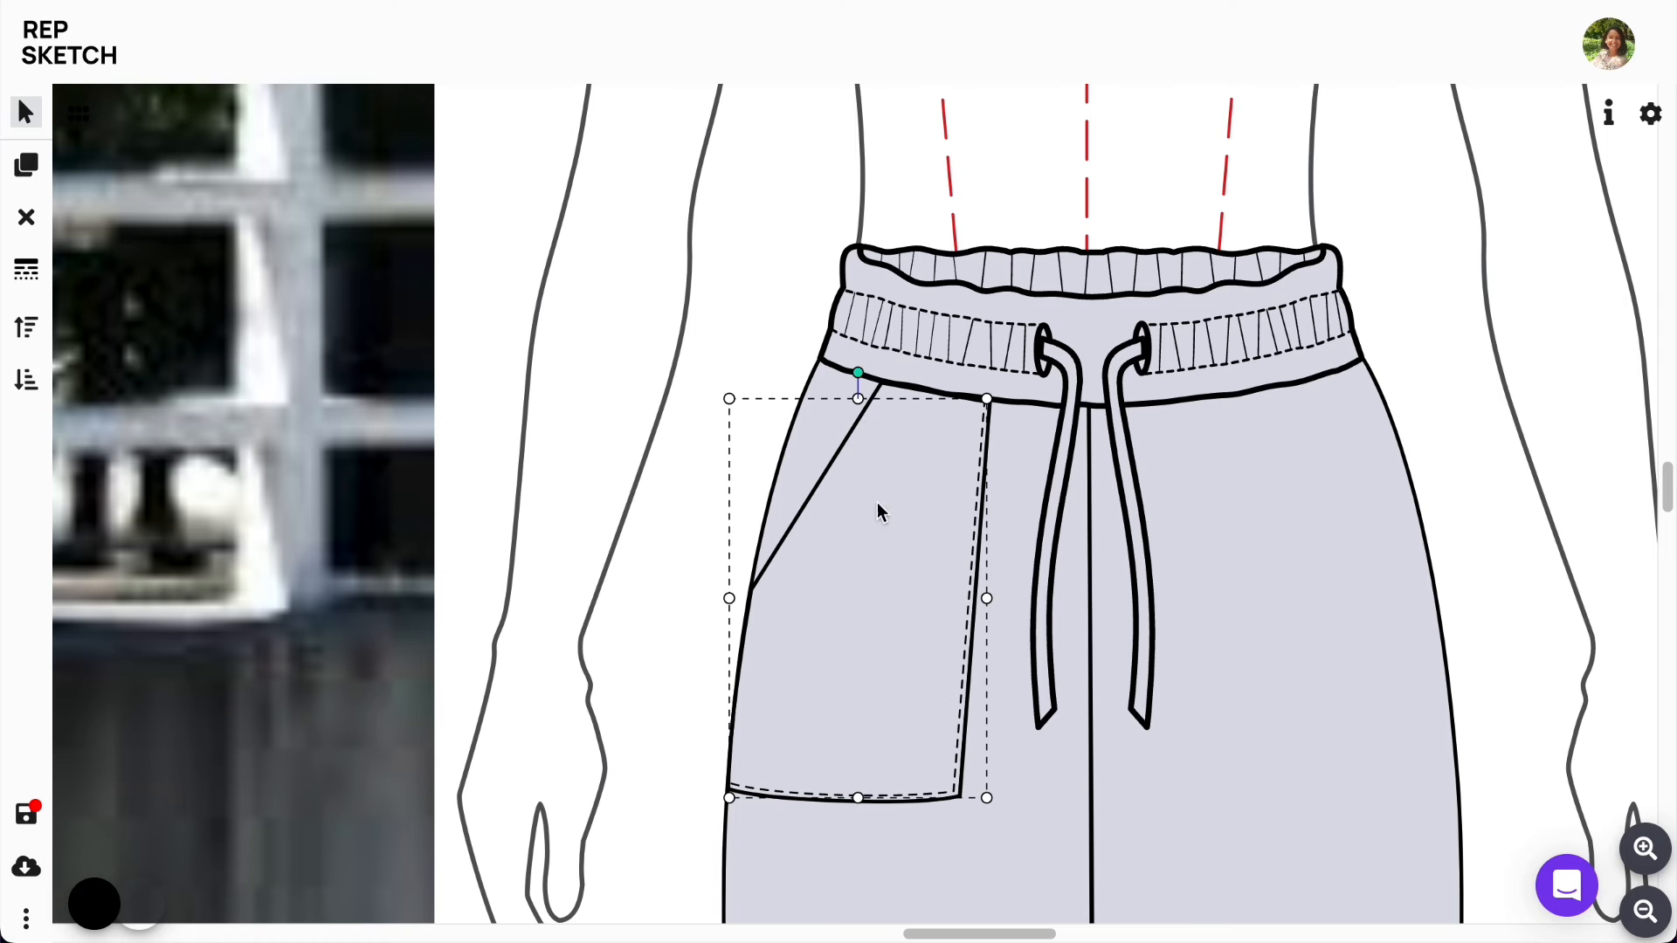
{"action": "left_click", "coordinate": [875, 392]}
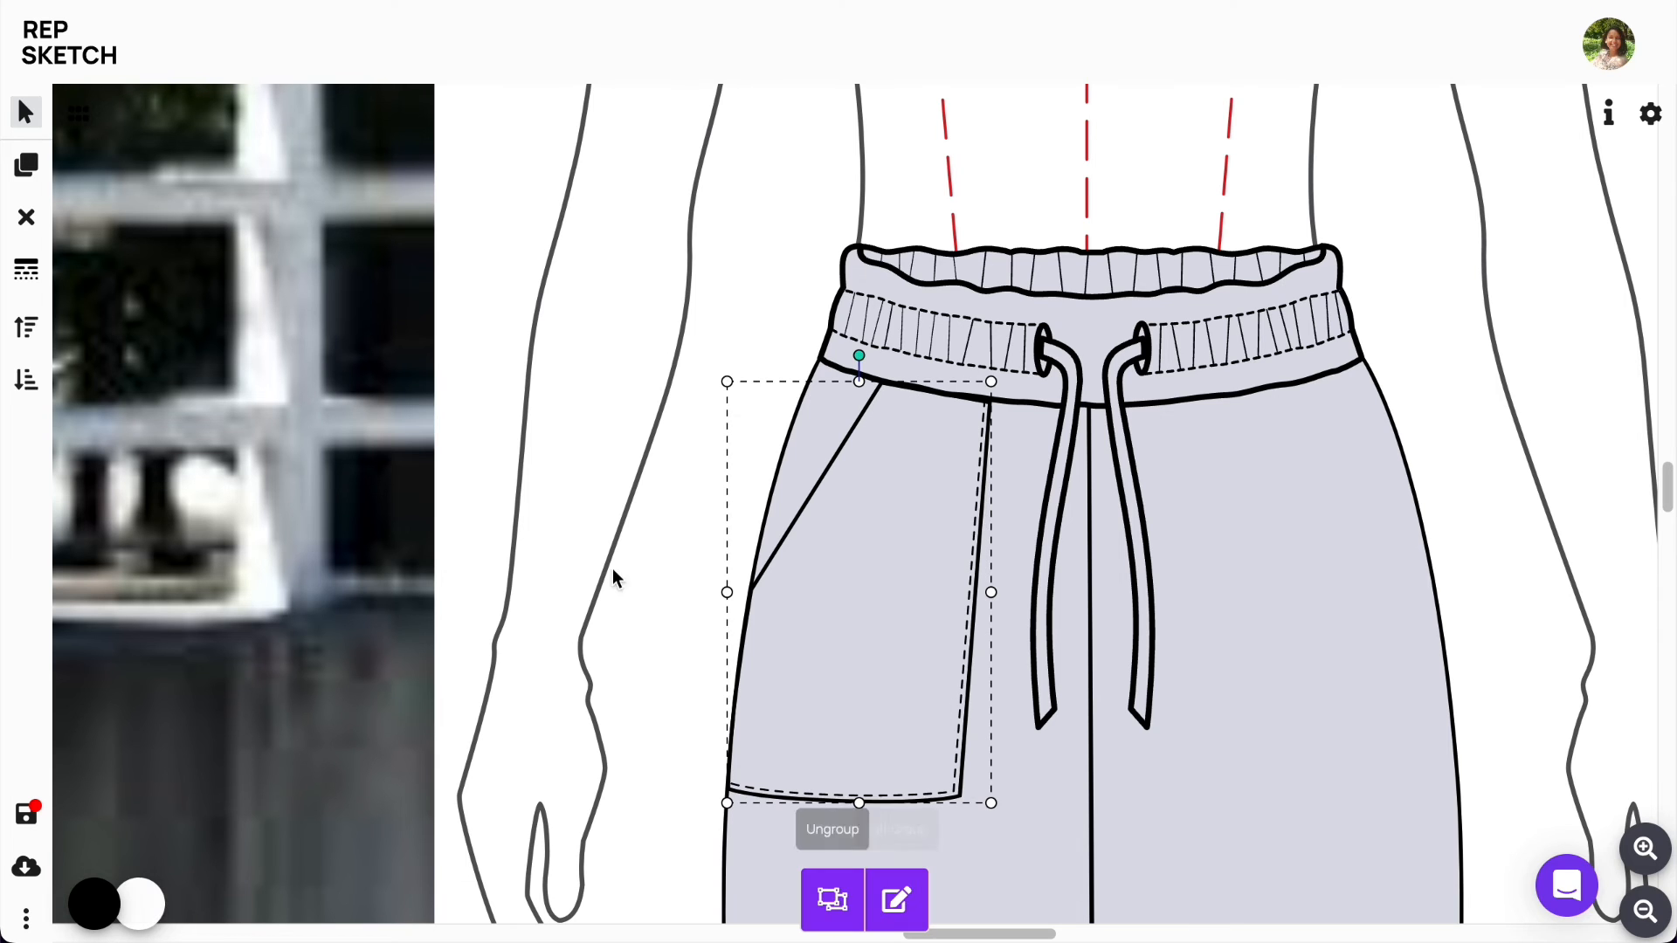
{"action": "left_click", "coordinate": [26, 165]}
{"action": "left_click_drag", "start_coordinate": [948, 648], "coordinate": [1082, 632]}
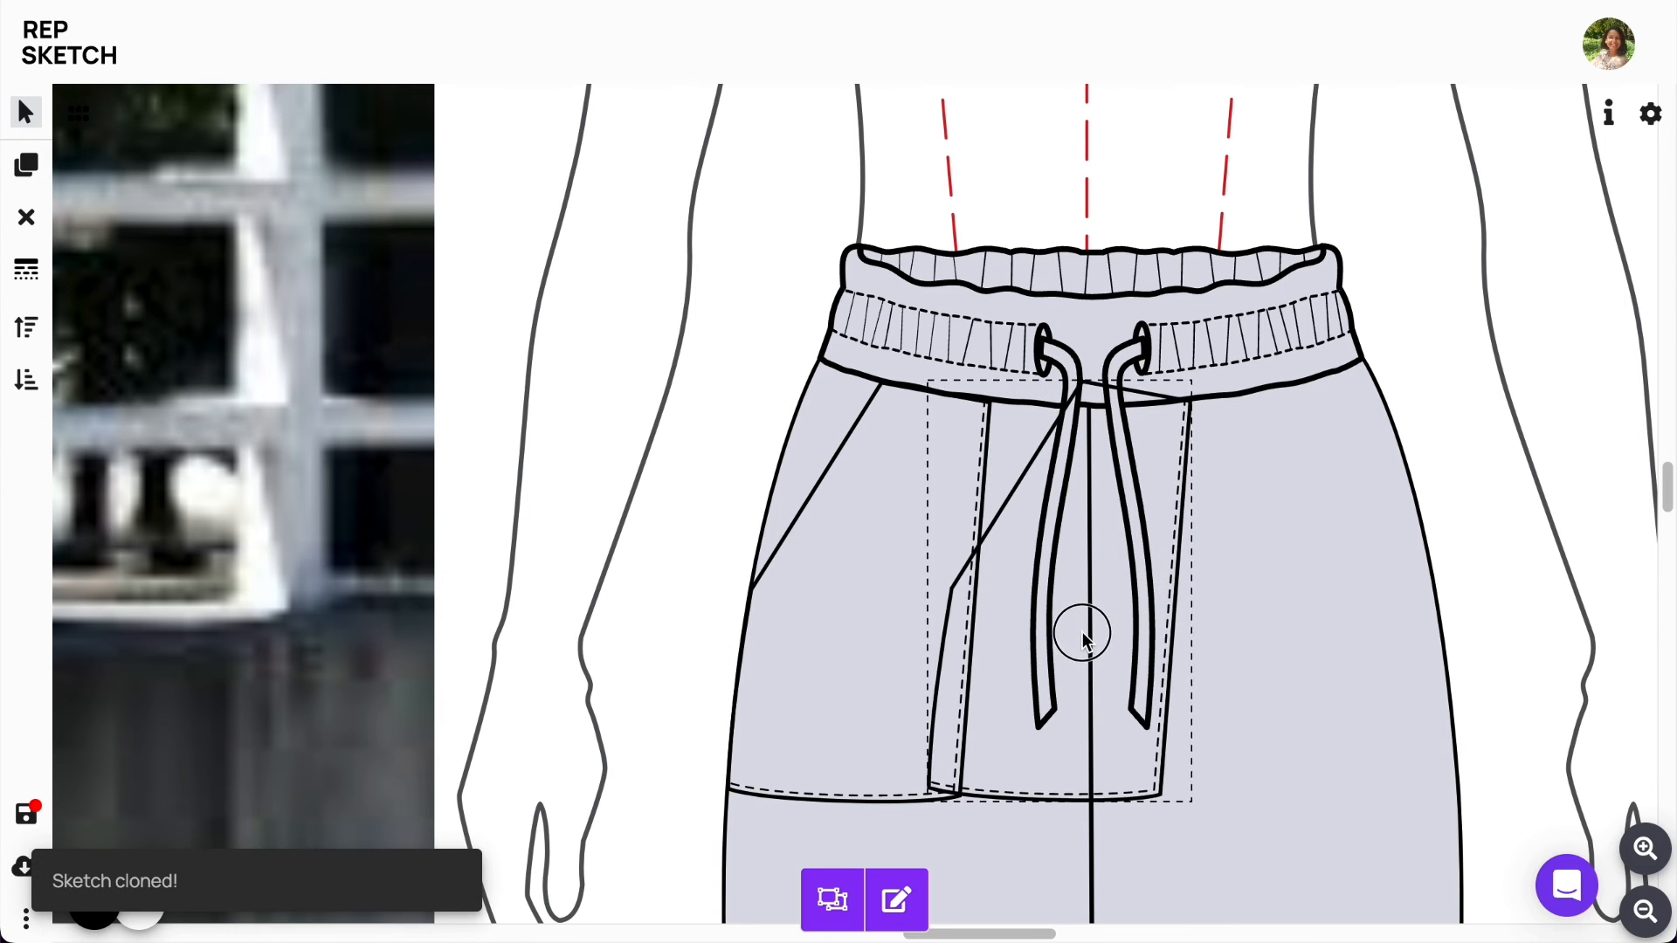
{"action": "left_click_drag", "start_coordinate": [934, 600], "coordinate": [1458, 591]}
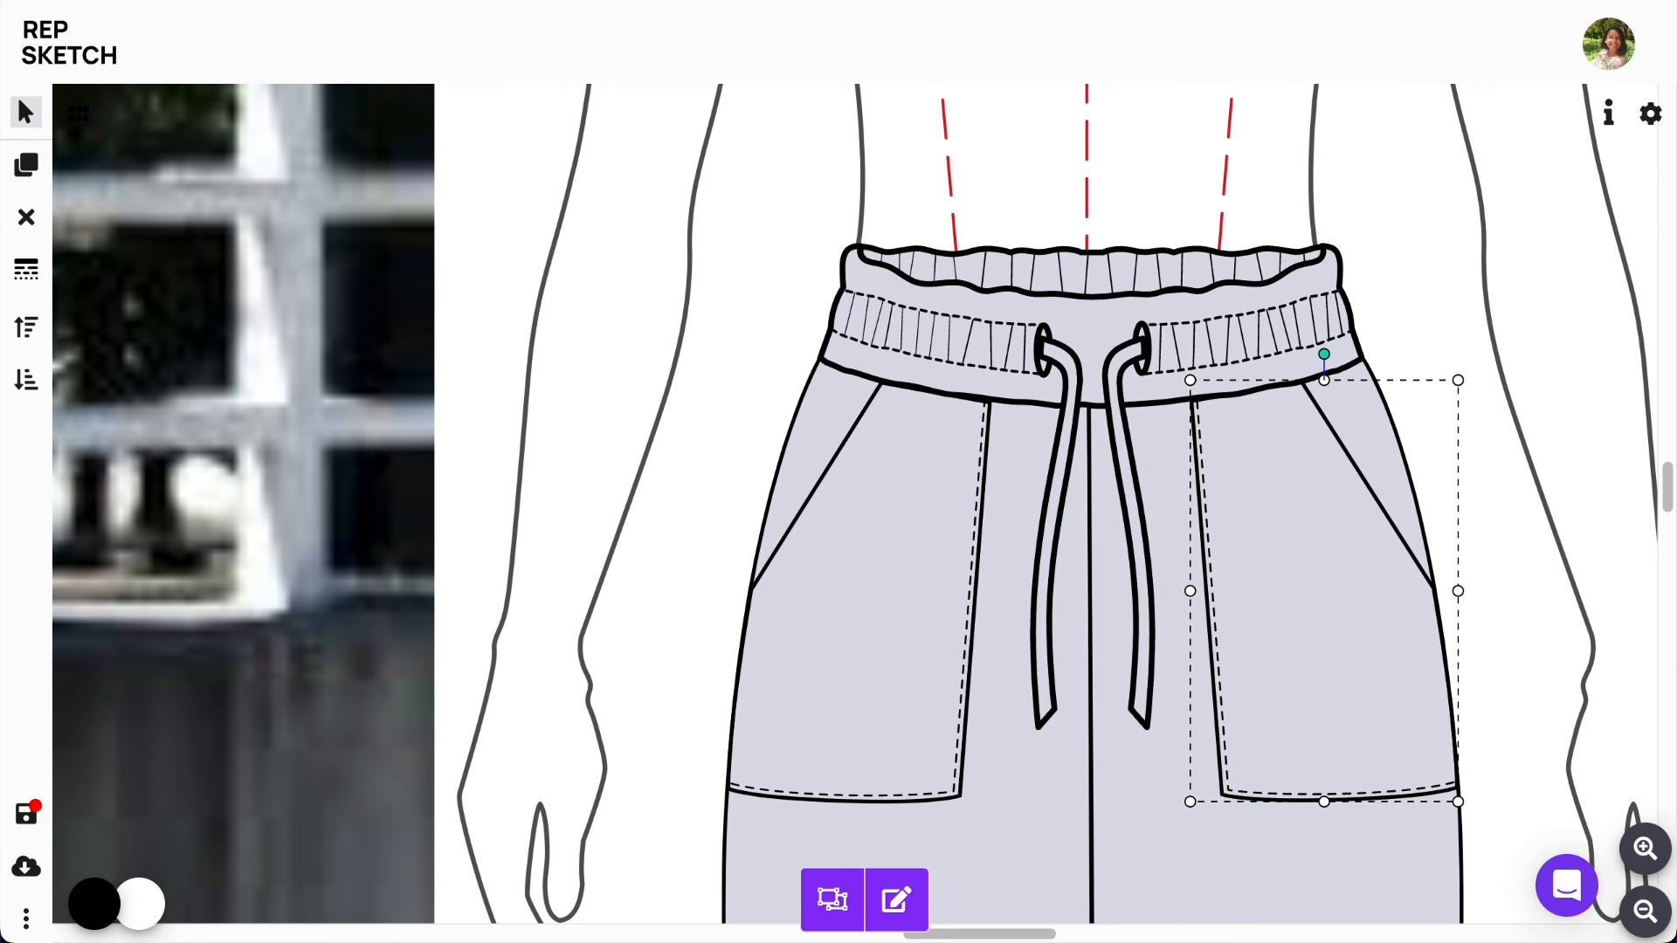
Step: Select the waistband with drawstring, both legs, pockets and cuffs, and group them as one pair of joggers
{"action": "left_click", "coordinate": [1646, 911]}
{"action": "left_click", "coordinate": [1646, 911]}
{"action": "left_click_drag", "start_coordinate": [1666, 501], "coordinate": [1663, 567]}
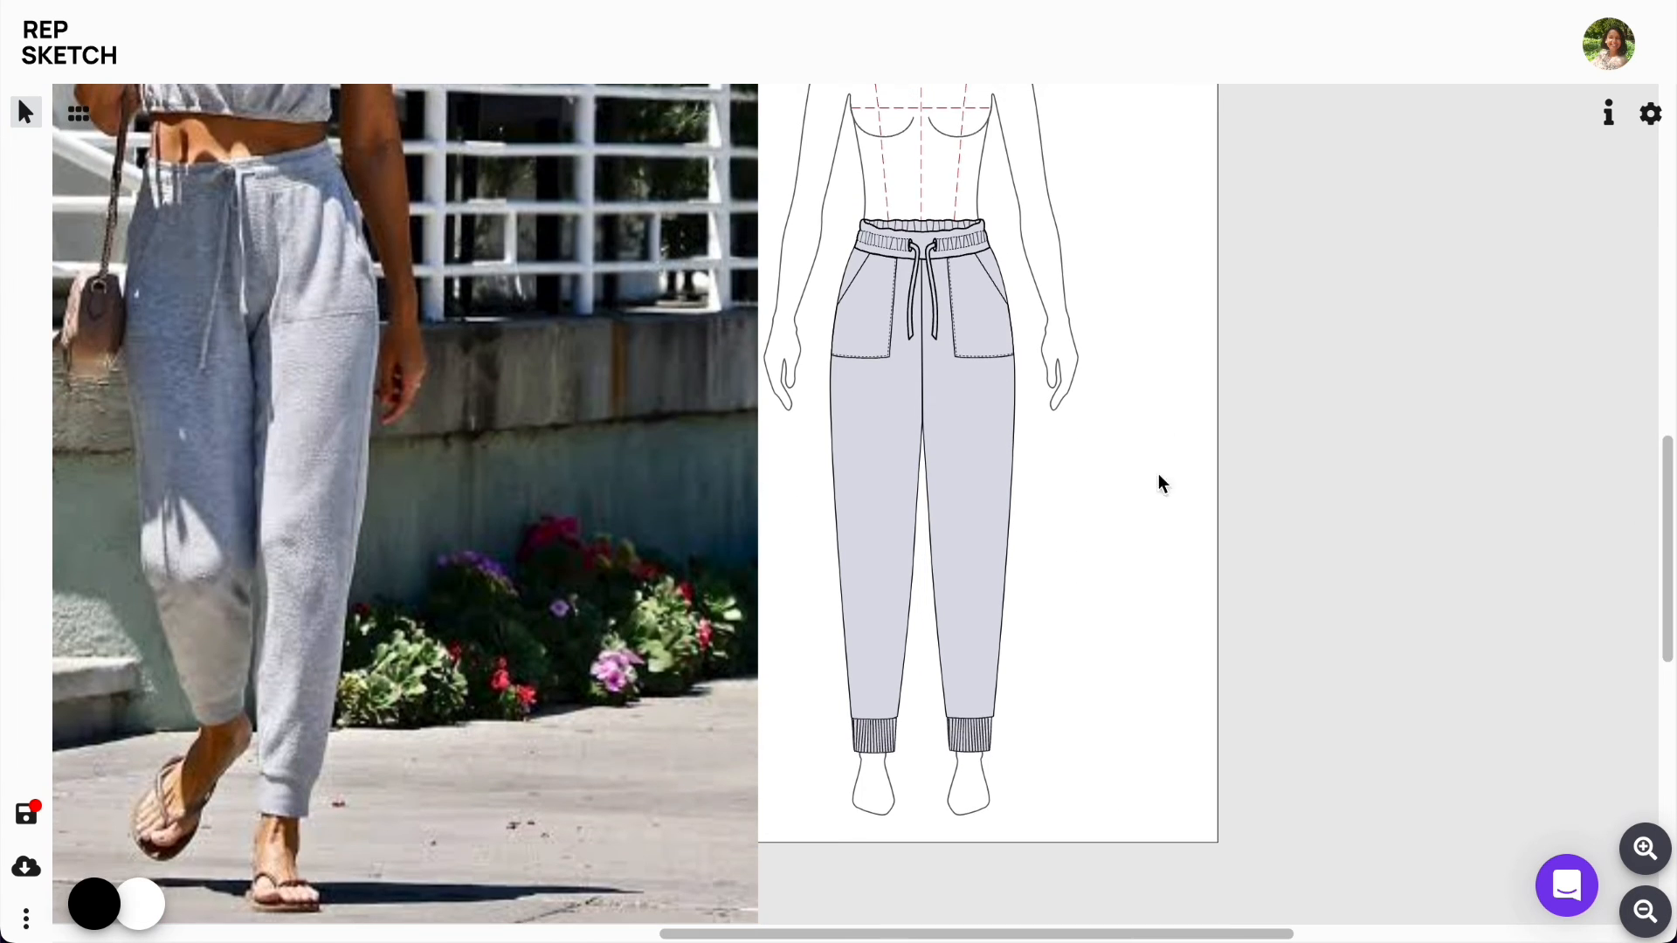
{"action": "left_click_drag", "start_coordinate": [1053, 933], "coordinate": [1014, 934]}
{"action": "left_click", "coordinate": [905, 337]}
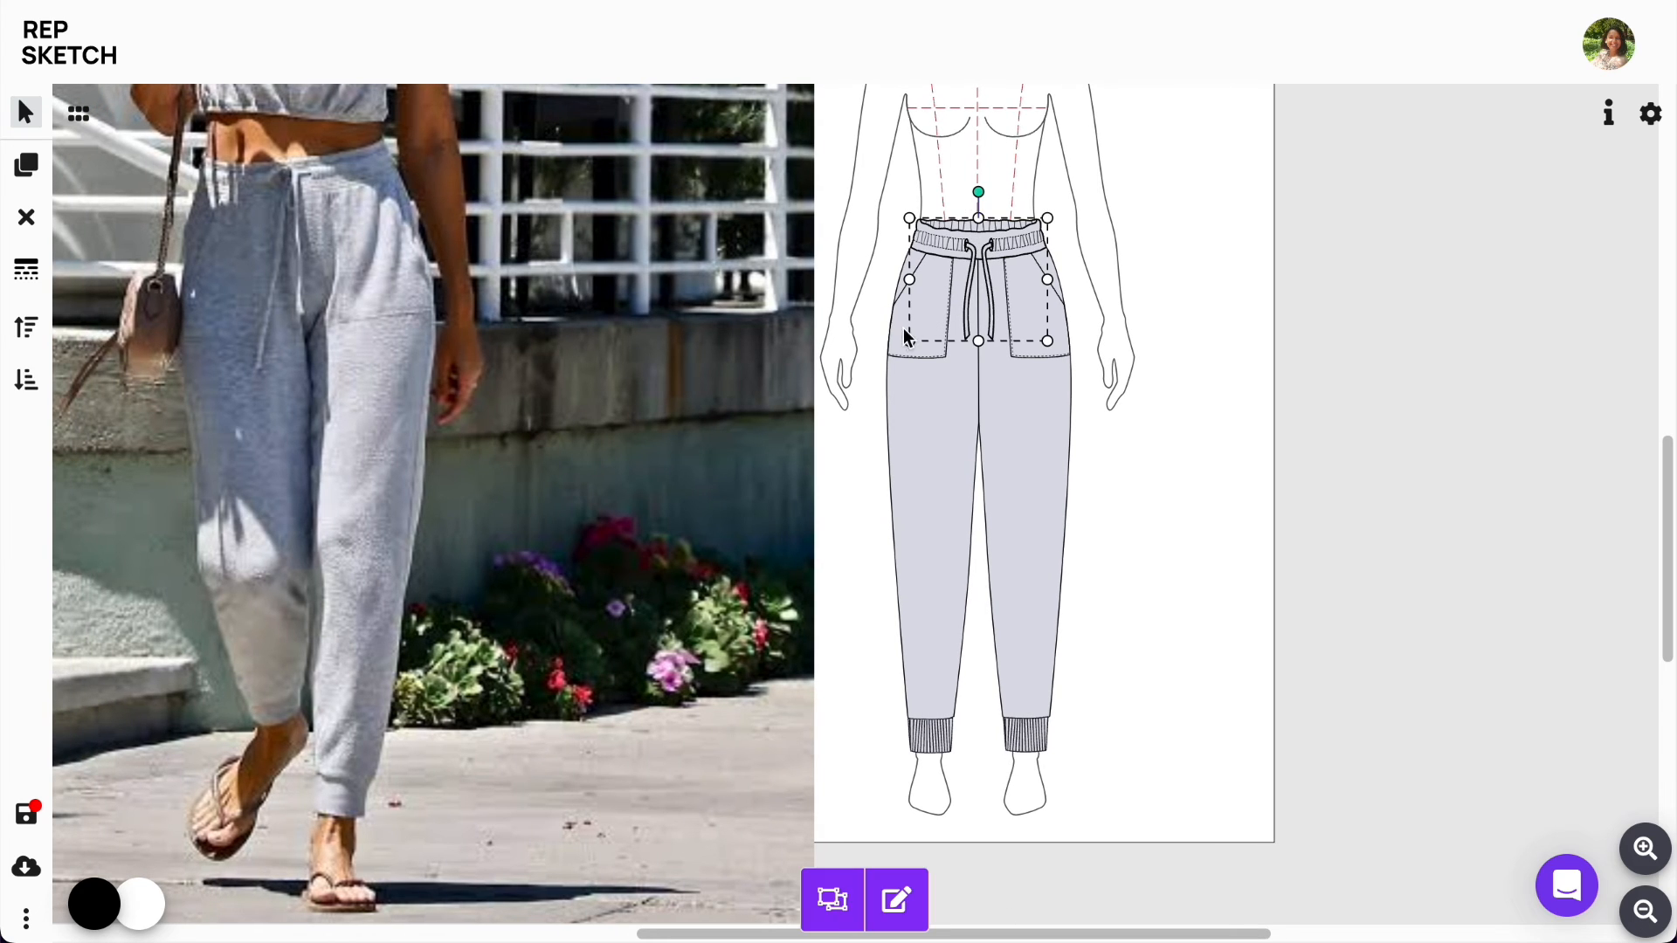
{"action": "left_click", "coordinate": [905, 337], "text": "shift"}
{"action": "left_click", "coordinate": [1012, 452], "text": "shift"}
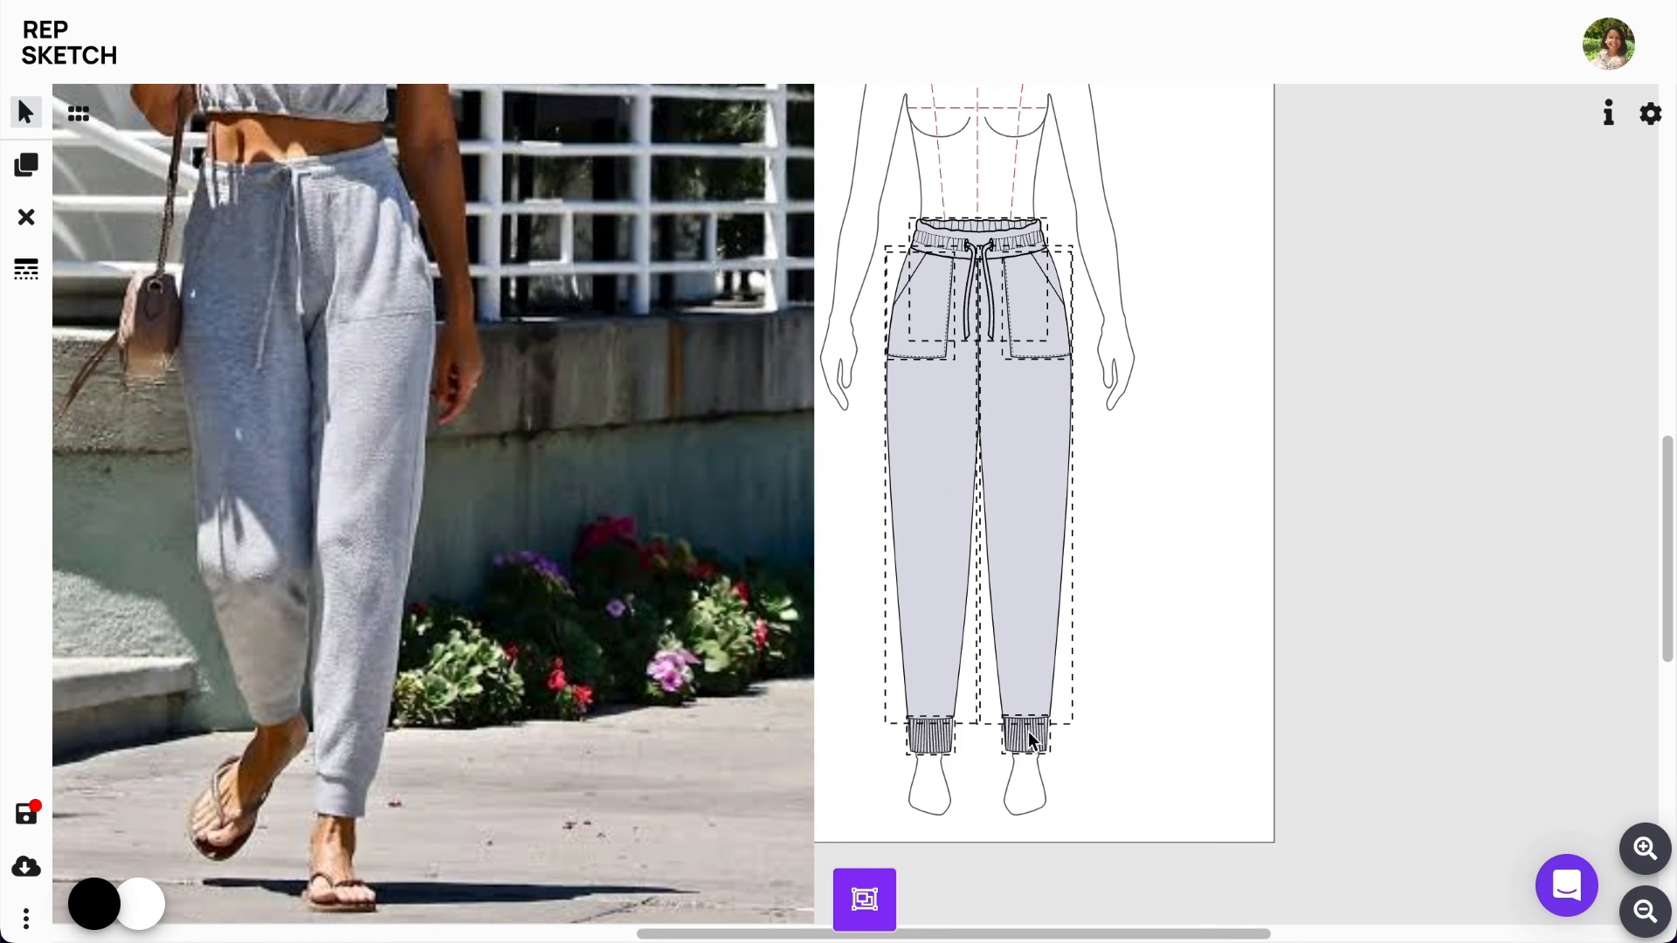
{"action": "left_click", "coordinate": [864, 899]}
{"action": "left_click", "coordinate": [1301, 548]}
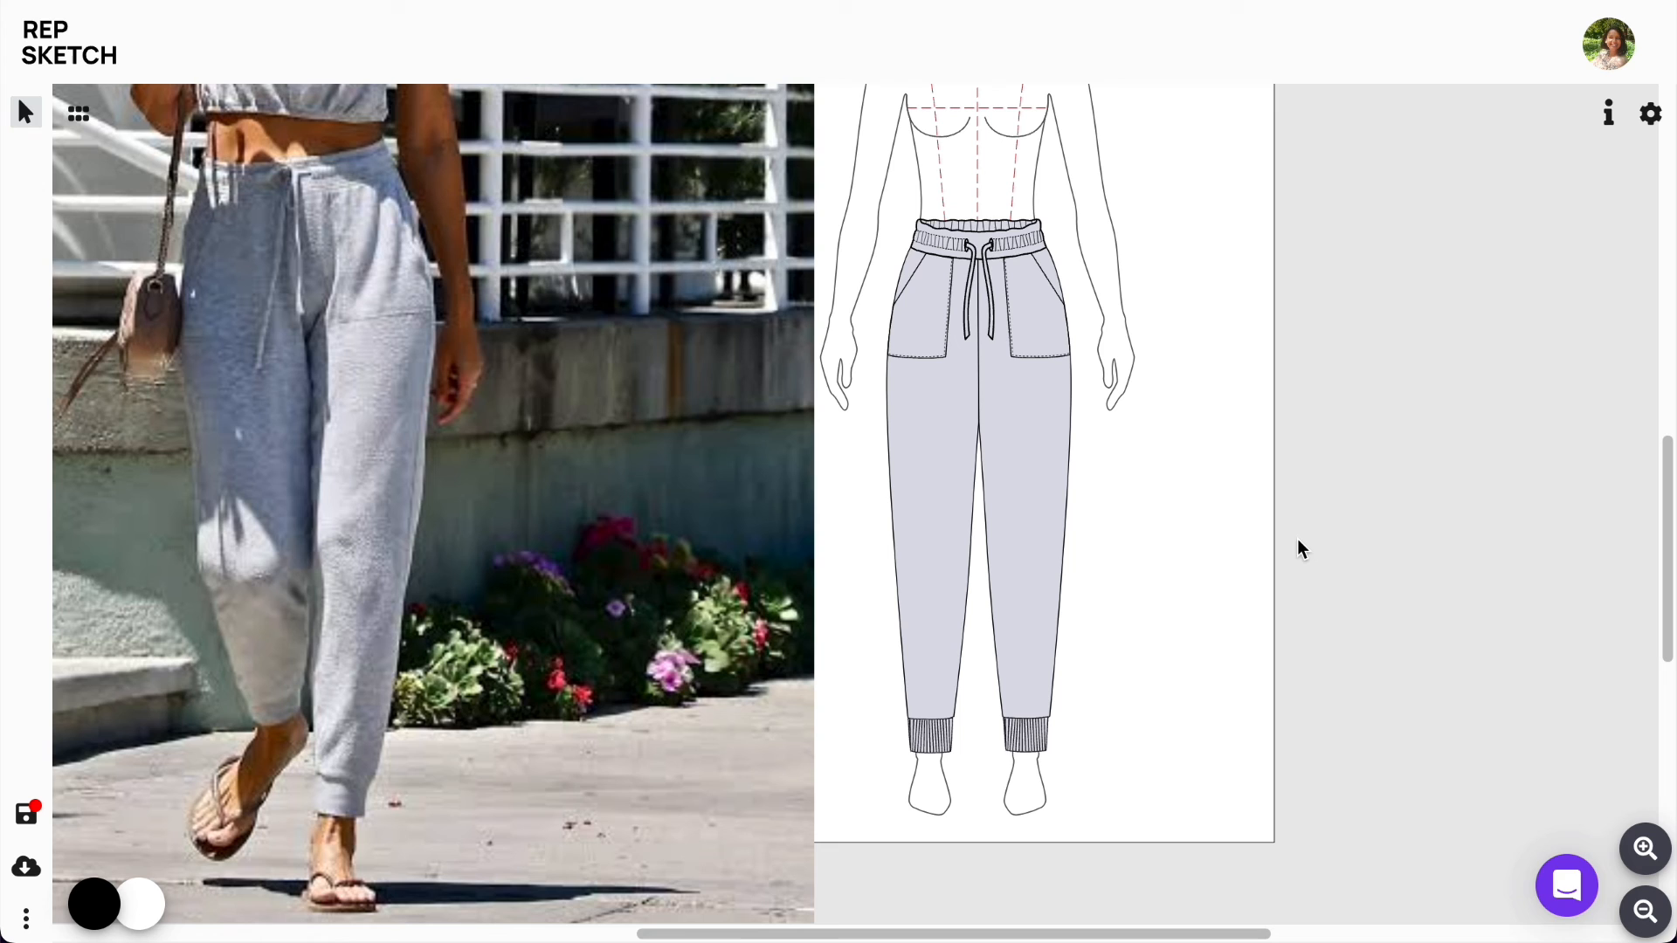
Step: Delete the reference photo from the canvas
{"action": "left_click", "coordinate": [475, 402]}
{"action": "key", "text": "Delete"}
{"action": "left_click_drag", "start_coordinate": [932, 933], "coordinate": [773, 933]}
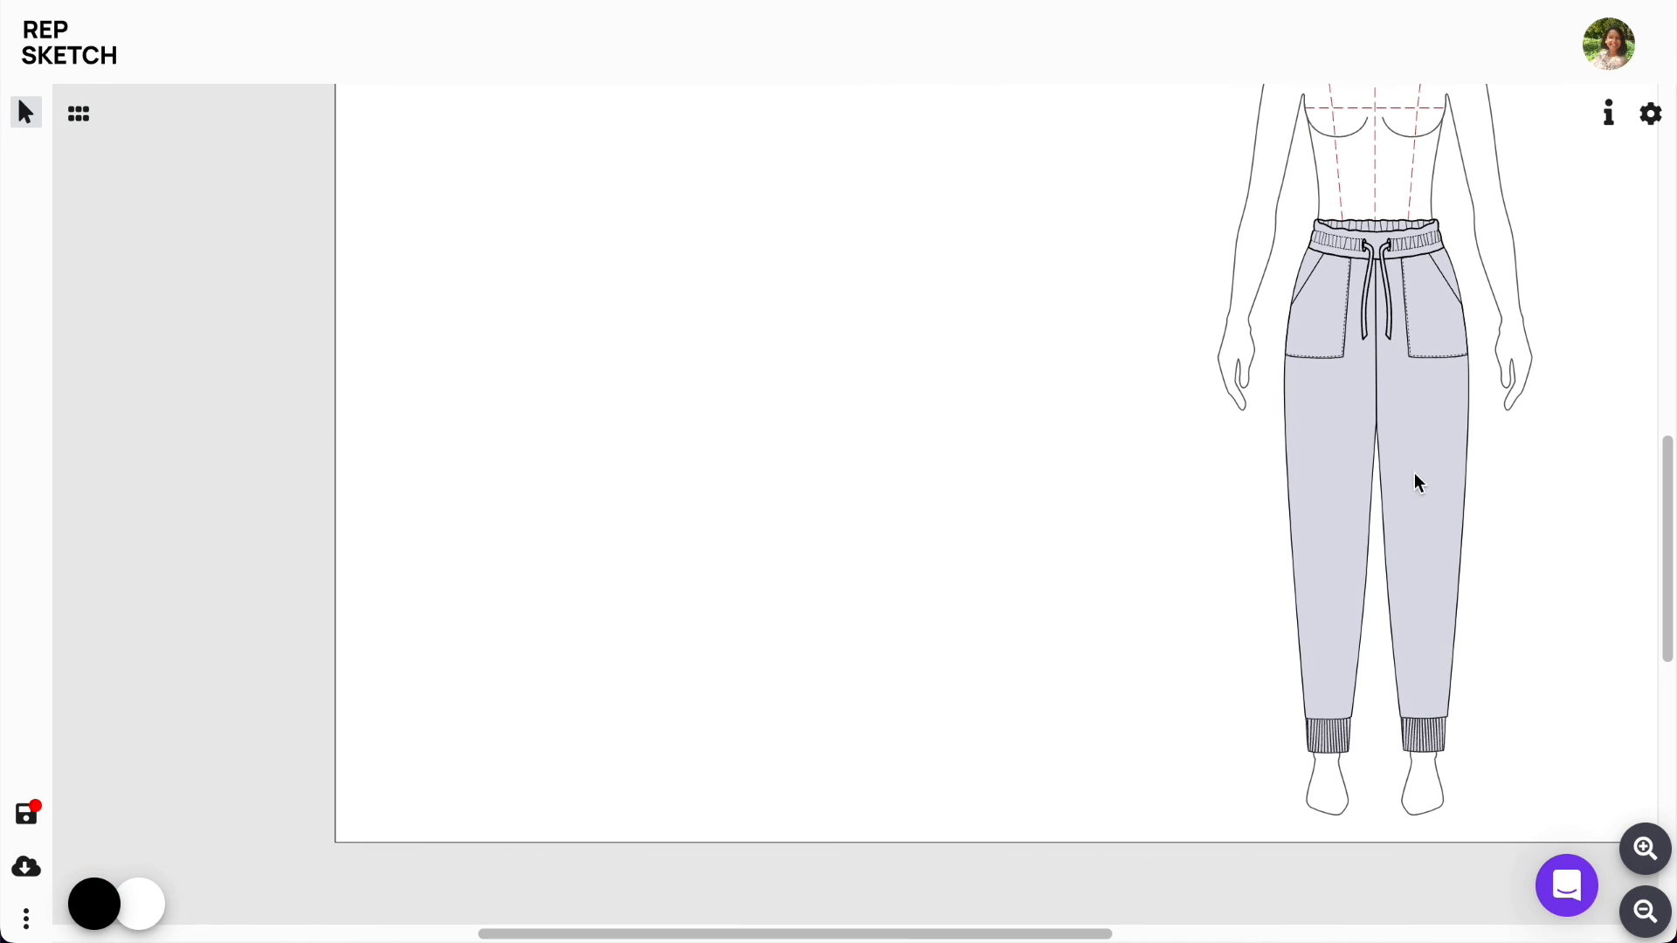
Step: Group the joggers with the body figure and move the group to the centre of the canvas
{"action": "left_click_drag", "start_coordinate": [1183, 161], "coordinate": [1371, 335]}
{"action": "left_click", "coordinate": [865, 900]}
{"action": "left_click", "coordinate": [1644, 911]}
{"action": "left_click_drag", "start_coordinate": [1126, 430], "coordinate": [935, 437]}
{"action": "left_click", "coordinate": [1645, 849]}
{"action": "left_click_drag", "start_coordinate": [1668, 699], "coordinate": [1668, 650]}
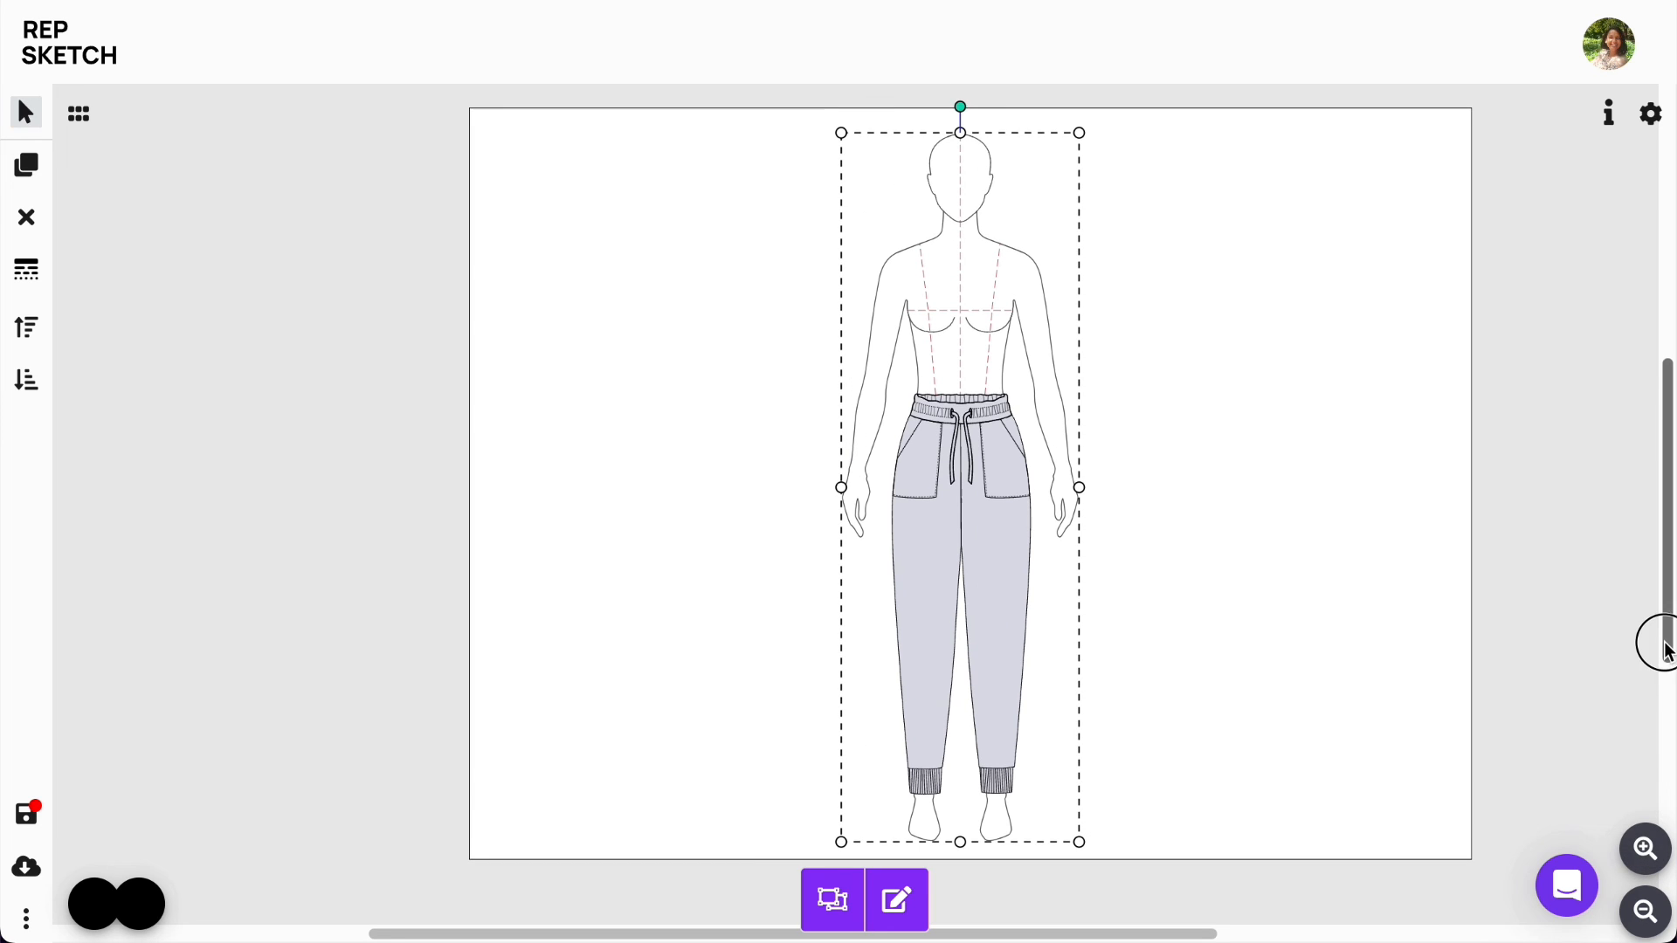
{"action": "left_click", "coordinate": [708, 486]}
Step: Search the design library for "top" and add the Women's Gym Top to the canvas
{"action": "left_click", "coordinate": [72, 113]}
{"action": "left_click", "coordinate": [54, 216]}
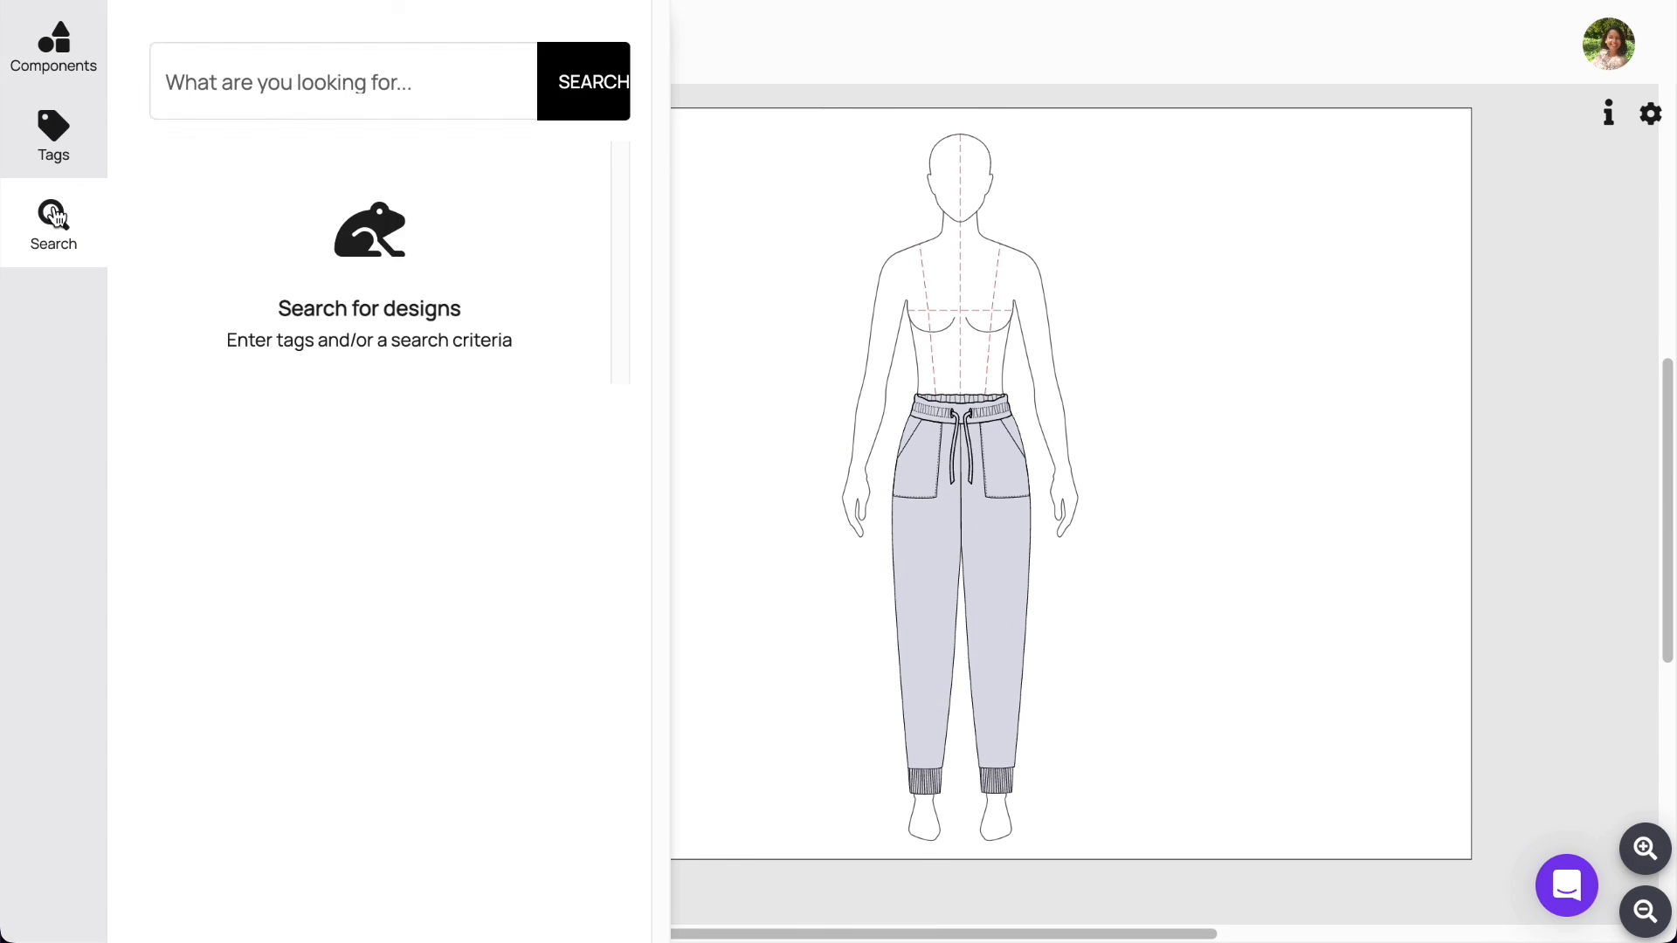
{"action": "left_click", "coordinate": [270, 86]}
{"action": "type", "text": "top"}
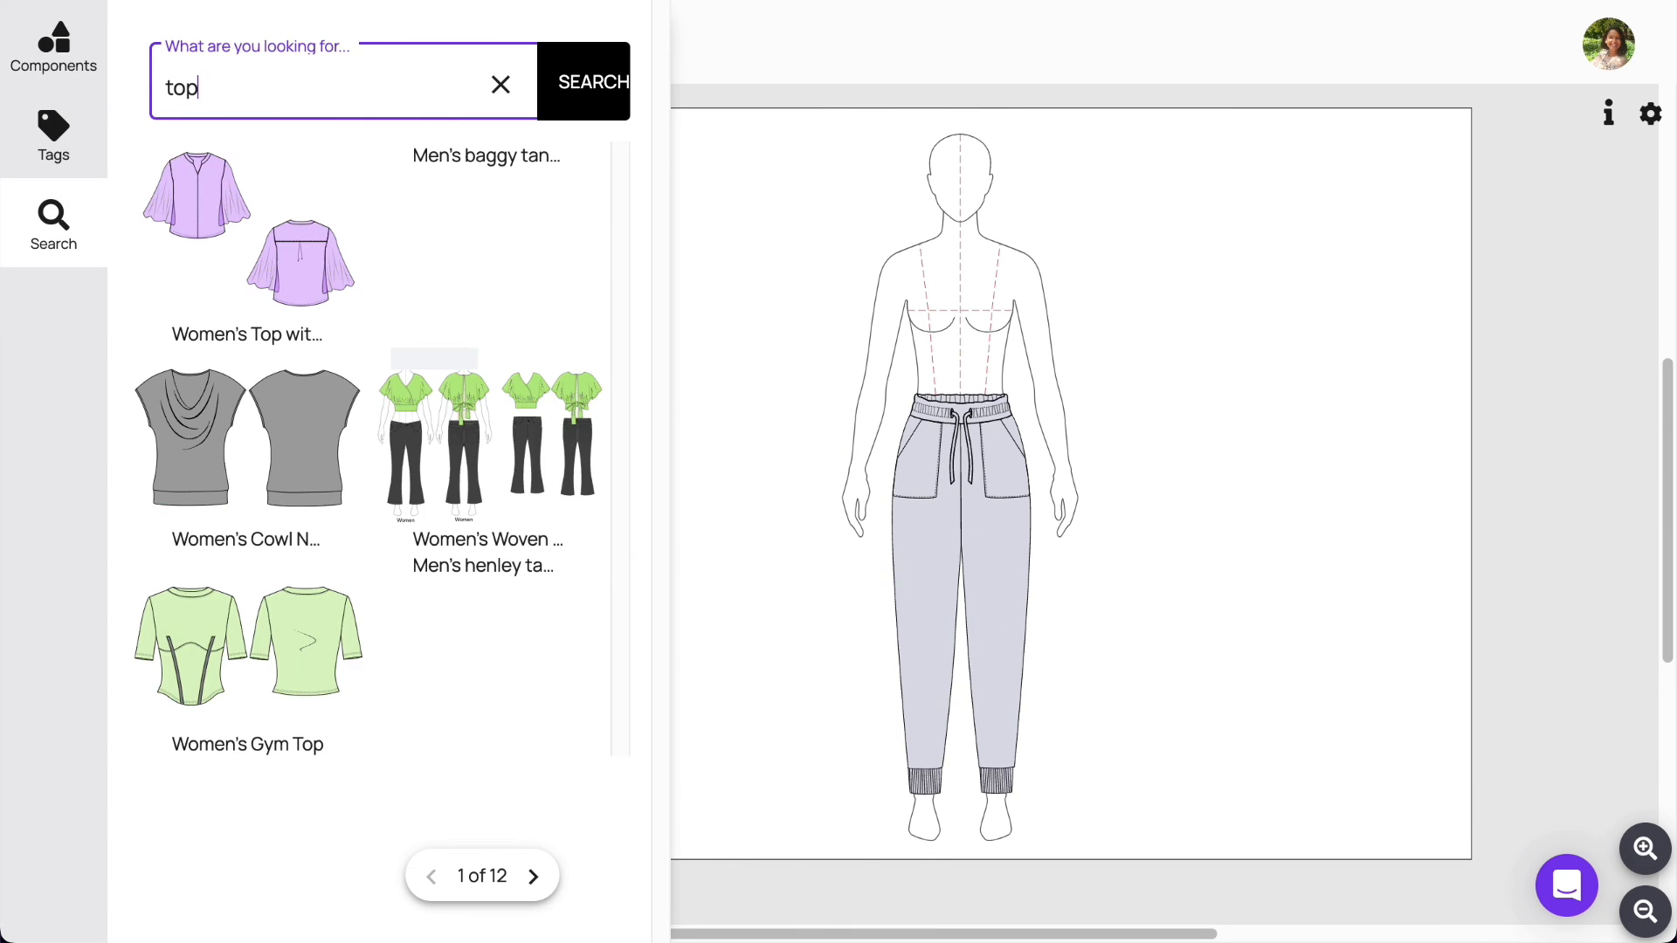
{"action": "left_click_drag", "start_coordinate": [247, 647], "coordinate": [926, 690]}
Step: Move the gym top beside the figure, ungroup its two views and delete the back view
{"action": "left_click", "coordinate": [505, 213]}
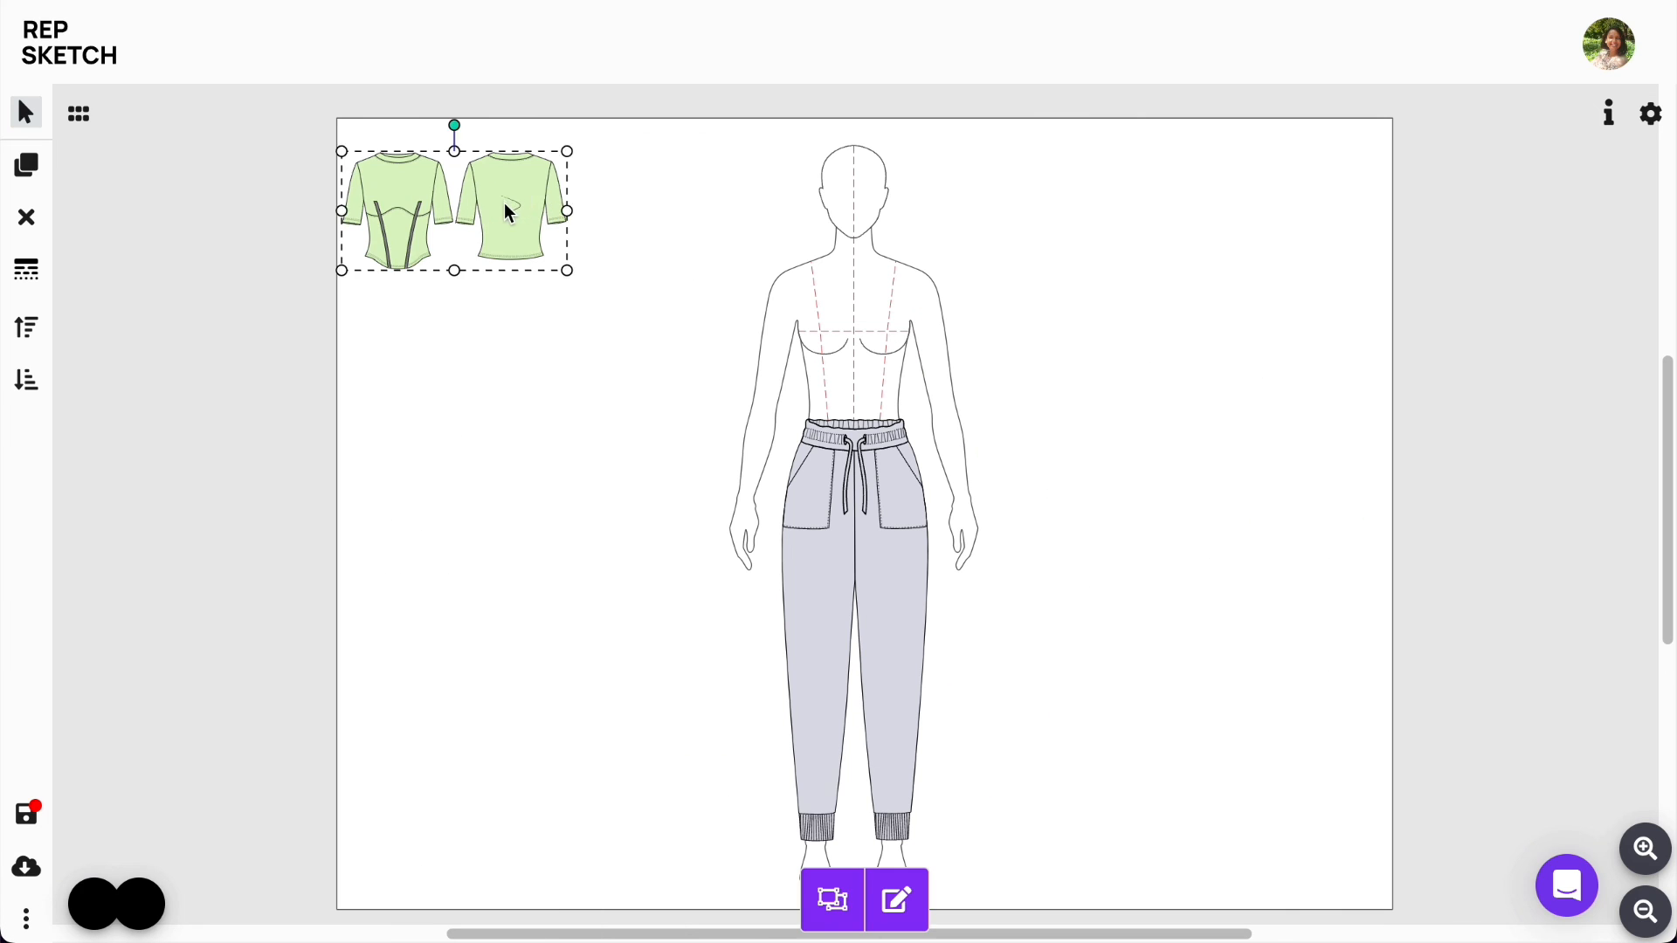
{"action": "left_click_drag", "start_coordinate": [505, 213], "coordinate": [542, 492]}
{"action": "left_click", "coordinate": [831, 900]}
{"action": "left_click", "coordinate": [437, 629]}
{"action": "left_click", "coordinate": [557, 459]}
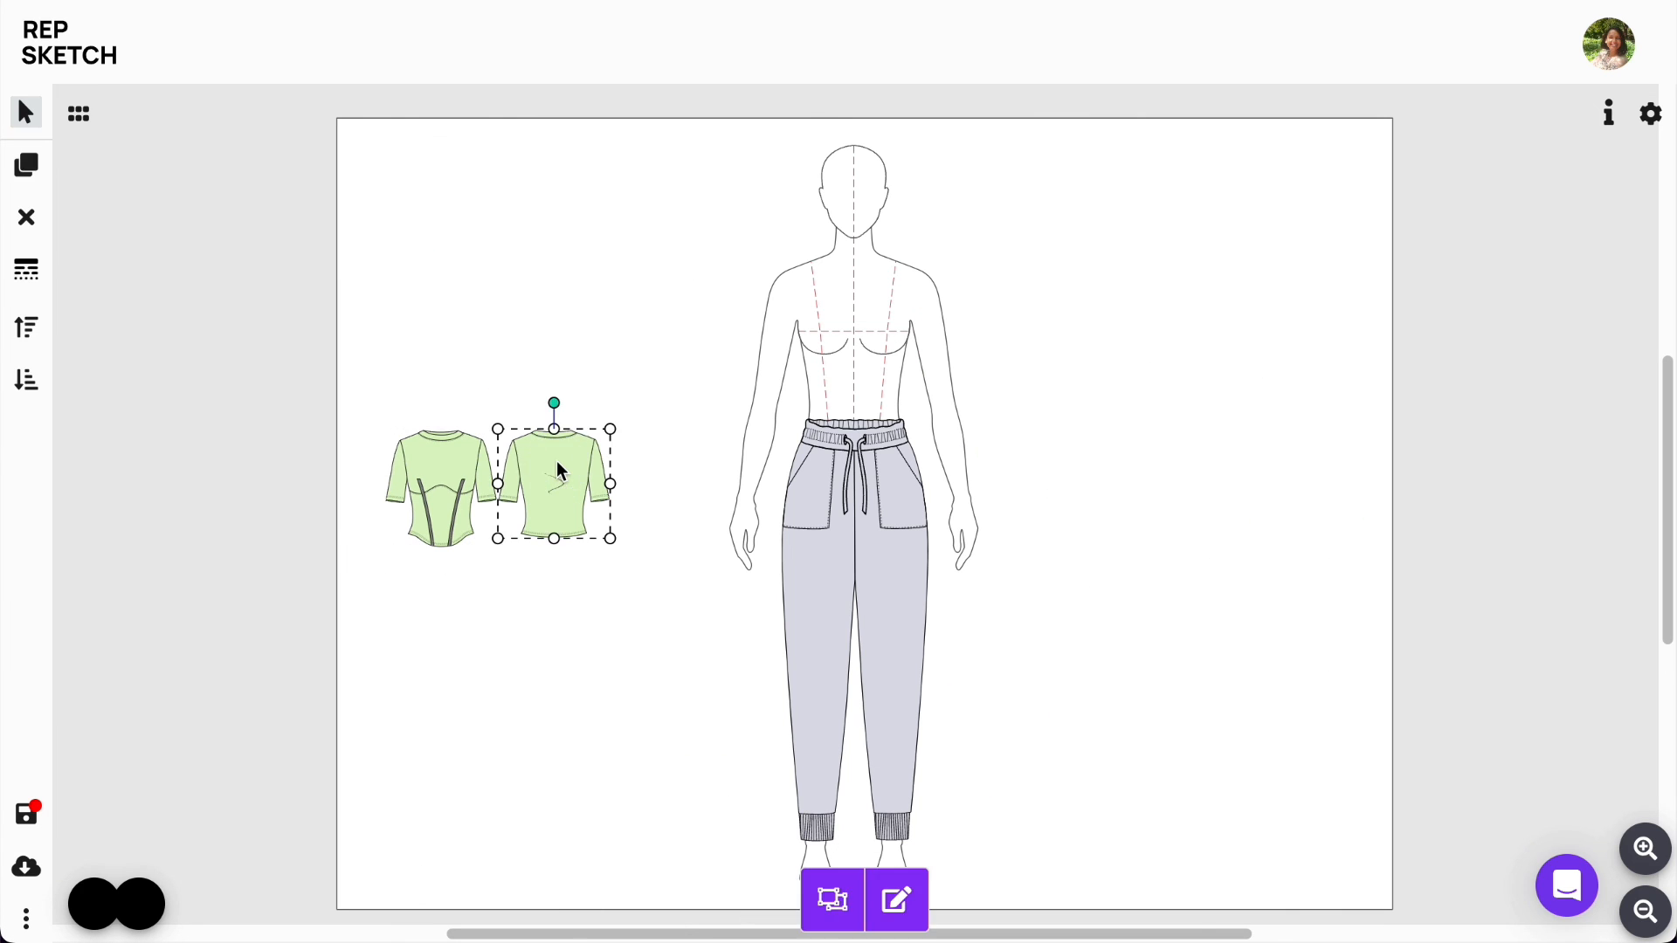
{"action": "key", "text": "Delete"}
Step: Place the gym top's front view on the figure's torso and resize it to fit from the shoulders to the joggers' waistband
{"action": "left_click_drag", "start_coordinate": [441, 487], "coordinate": [818, 276]}
{"action": "left_click_drag", "start_coordinate": [874, 360], "coordinate": [959, 430]}
{"action": "left_click_drag", "start_coordinate": [888, 318], "coordinate": [953, 357]}
{"action": "left_click_drag", "start_coordinate": [755, 356], "coordinate": [752, 357]}
{"action": "left_click_drag", "start_coordinate": [952, 356], "coordinate": [955, 355]}
{"action": "left_click_drag", "start_coordinate": [854, 460], "coordinate": [859, 432]}
{"action": "key", "text": "Escape"}
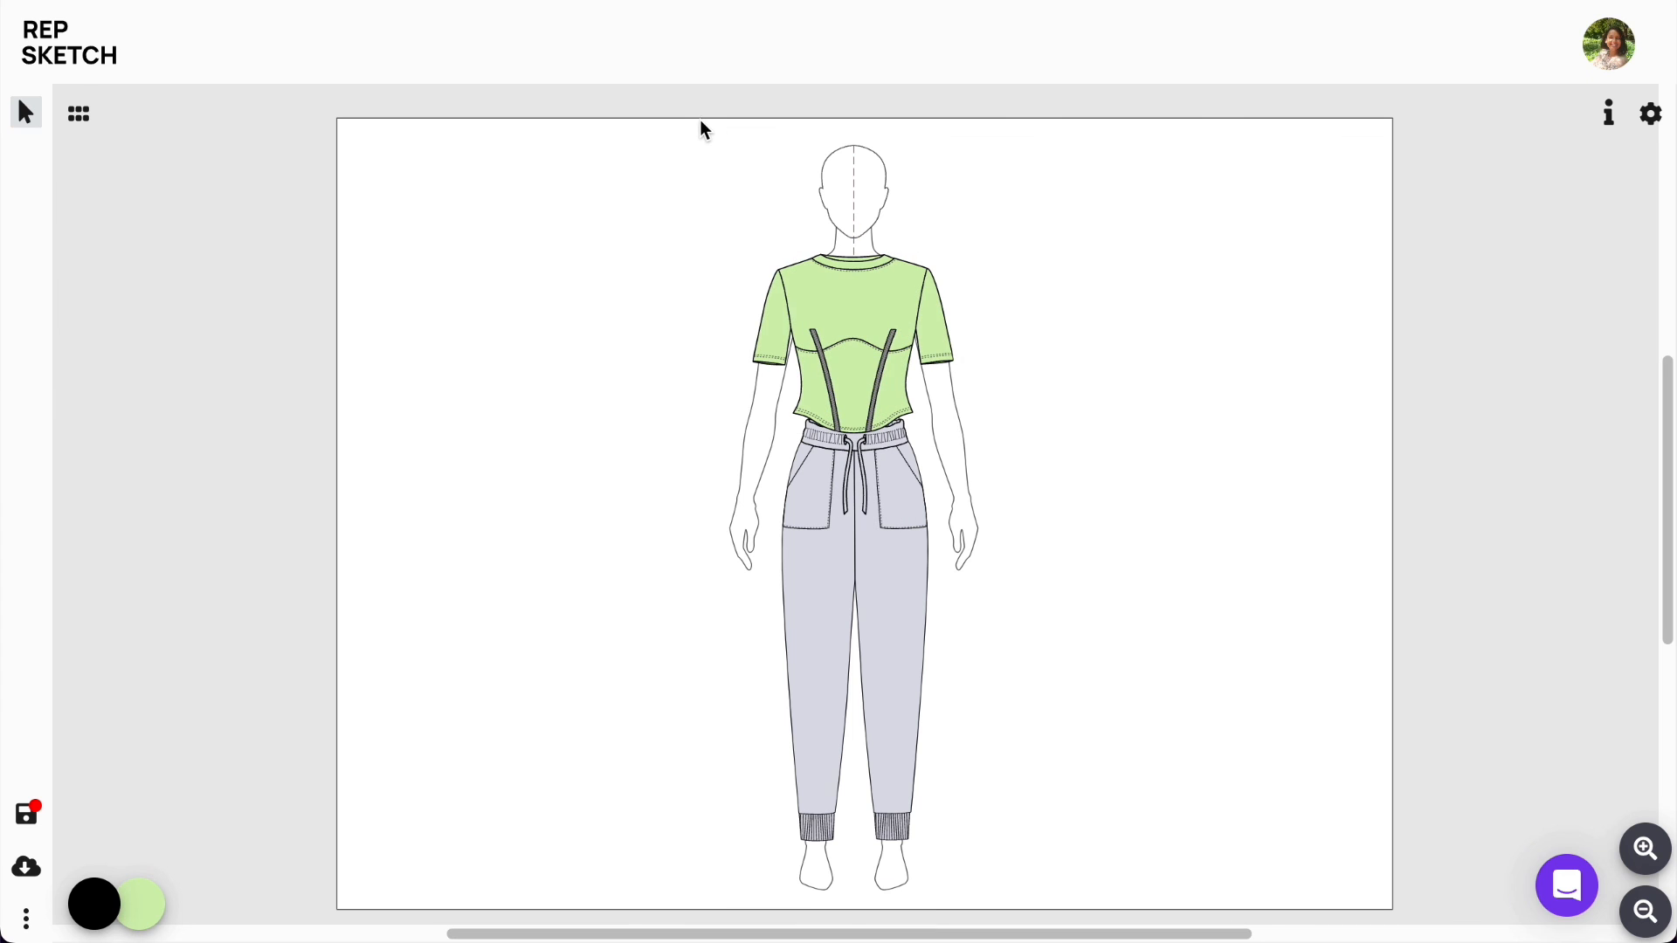
Step: Group the gym top with the figure and joggers
{"action": "left_click_drag", "start_coordinate": [701, 127], "coordinate": [1004, 856]}
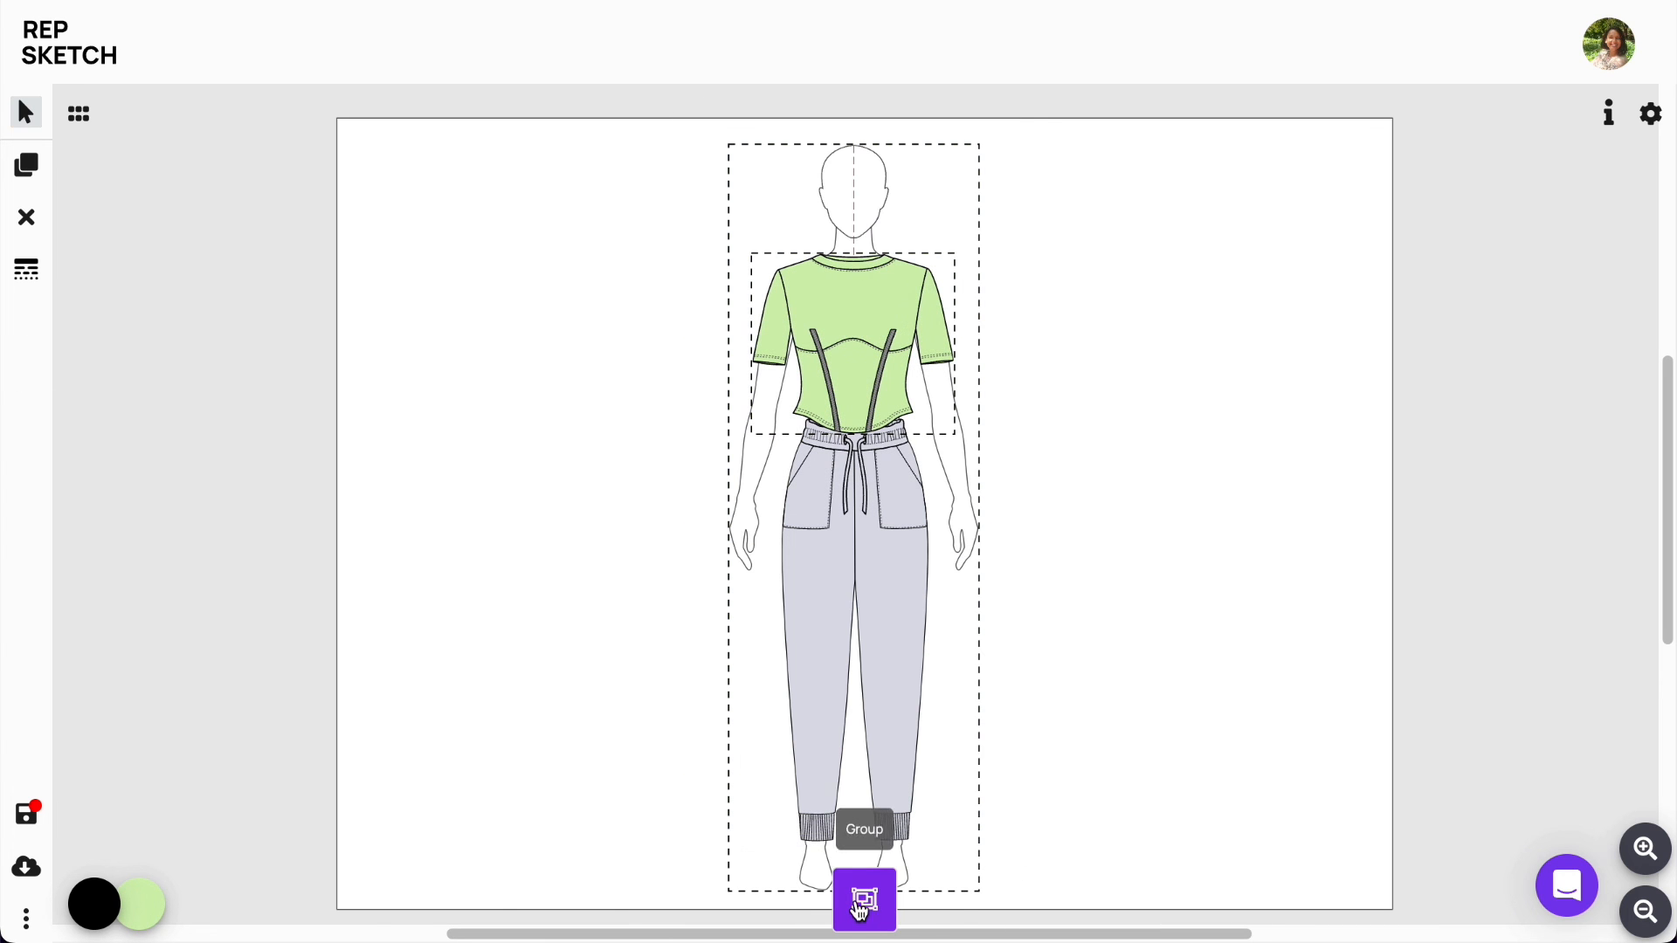
{"action": "left_click", "coordinate": [860, 909]}
{"action": "left_click", "coordinate": [1349, 543]}
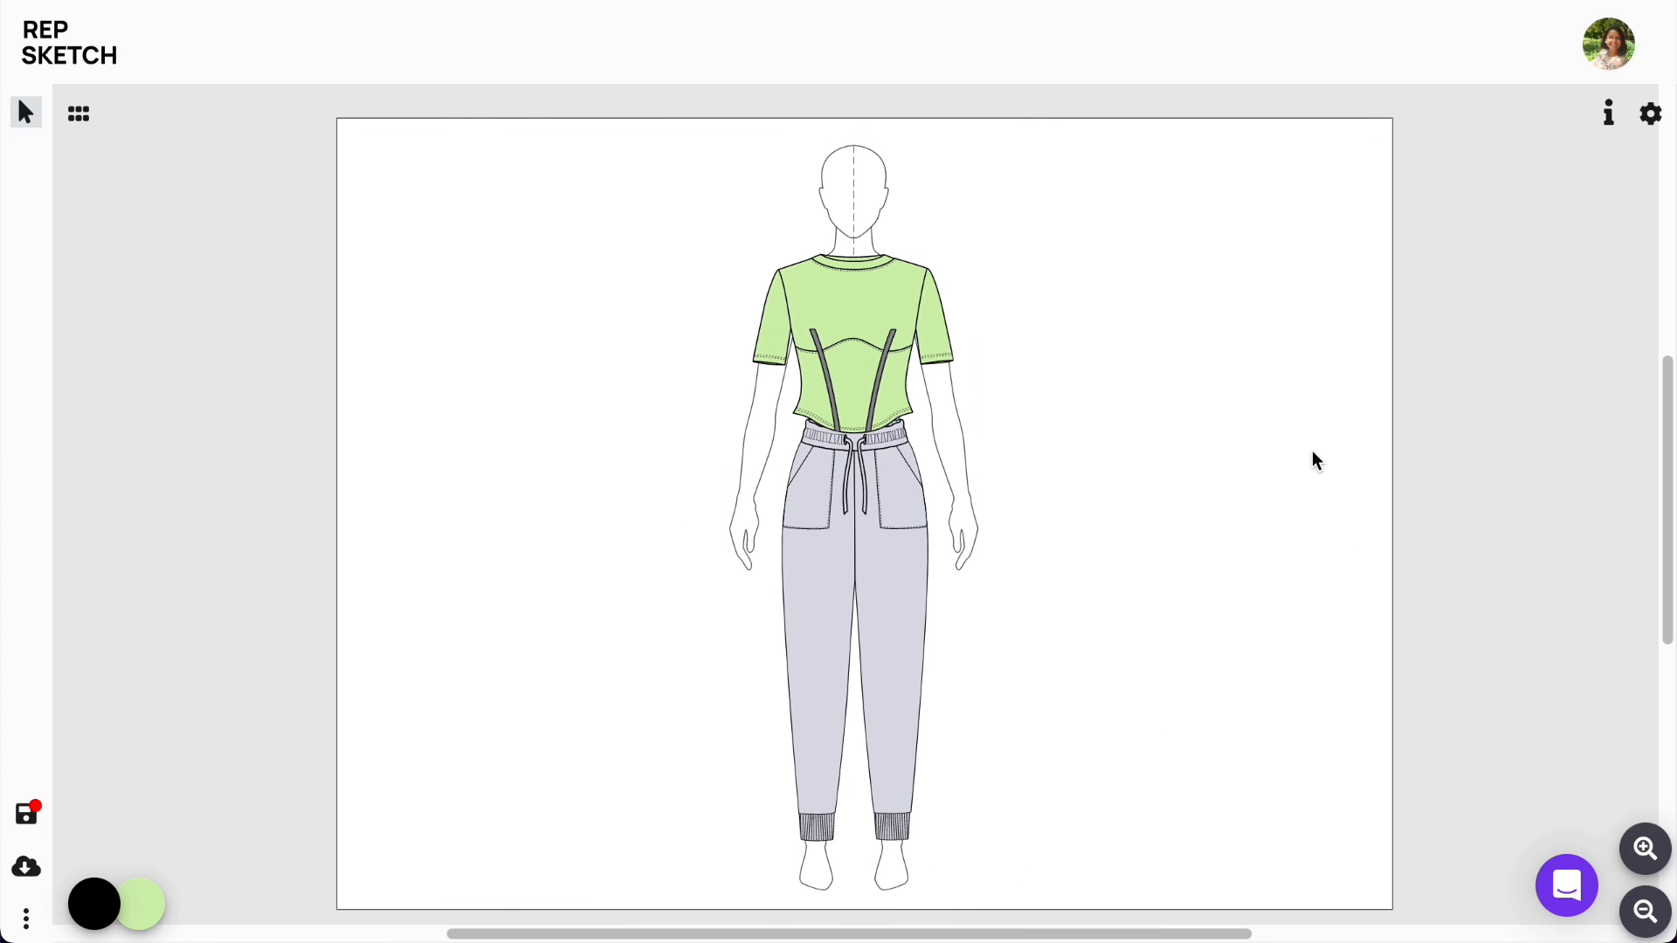